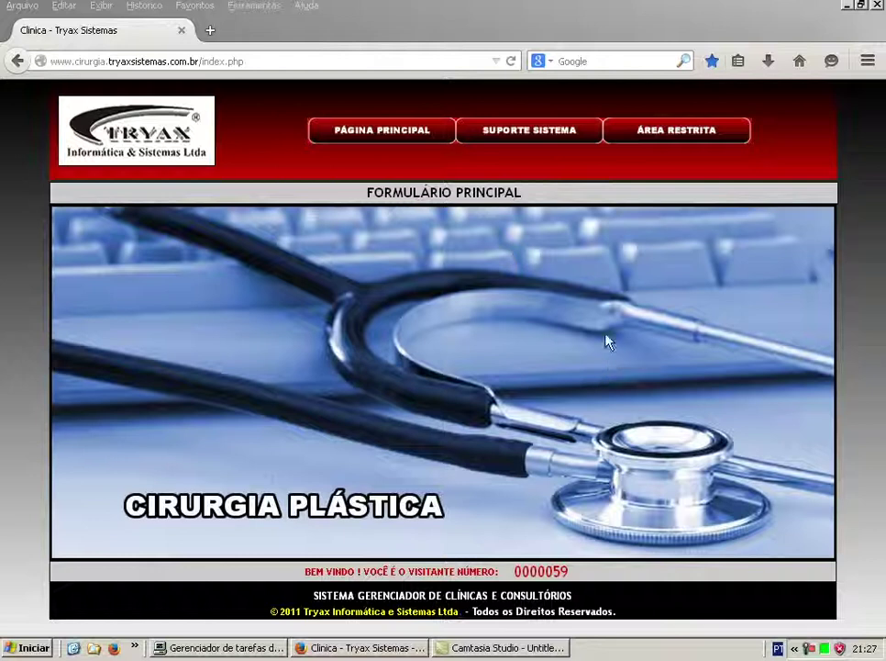
Show the ÁREA RESTRITA dropdown listing patient, operator and administrator login options.
{"action": "mouse_move", "coordinate": [673, 144]}
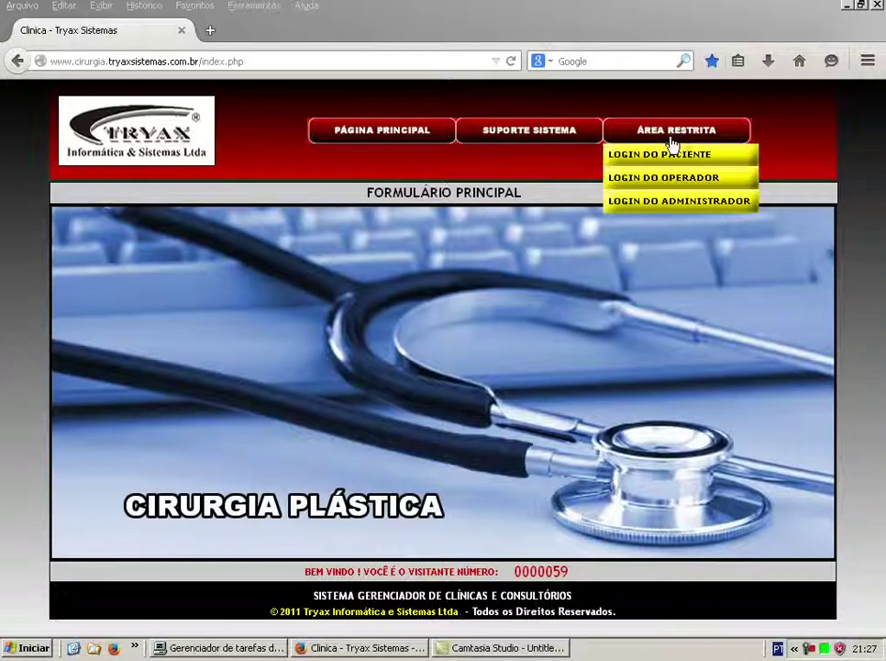
Log in through LOGIN DO ADMINISTRADOR with the administrator login and password.
{"action": "left_click", "coordinate": [663, 204]}
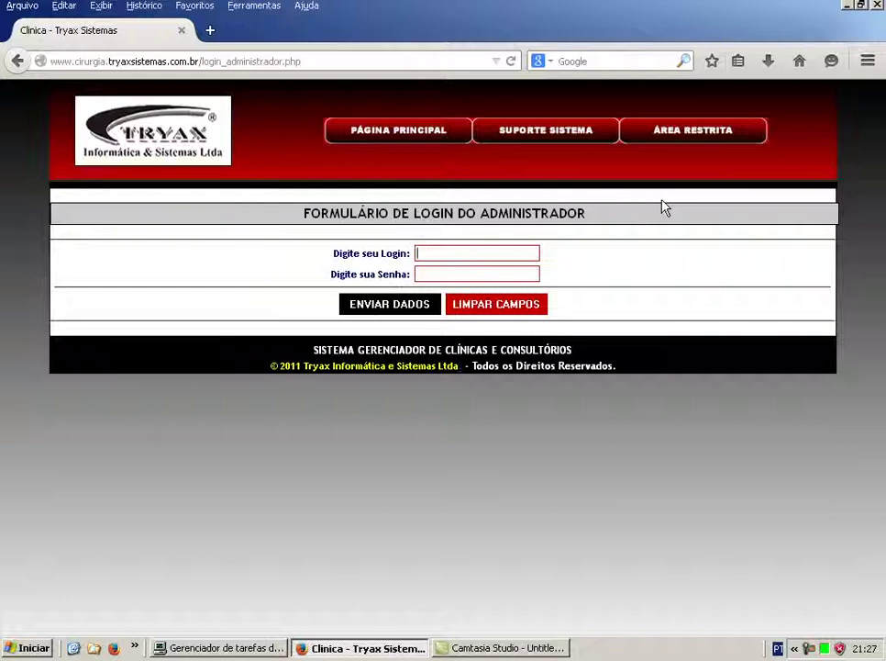
{"action": "type", "text": "ADMIN"}
{"action": "key", "text": "Tab"}
{"action": "type", "text": "admin1"}
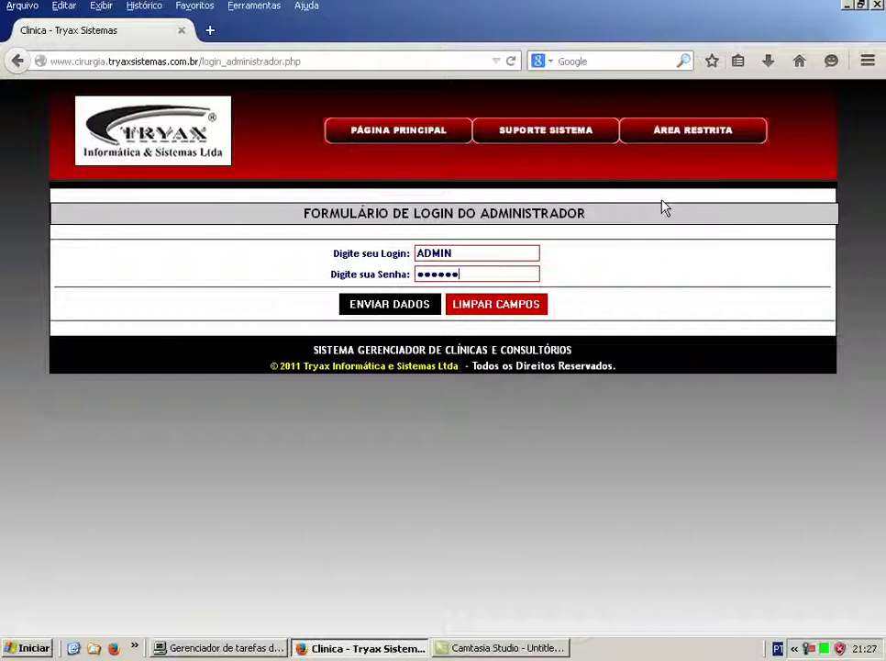
{"action": "key", "text": "Return"}
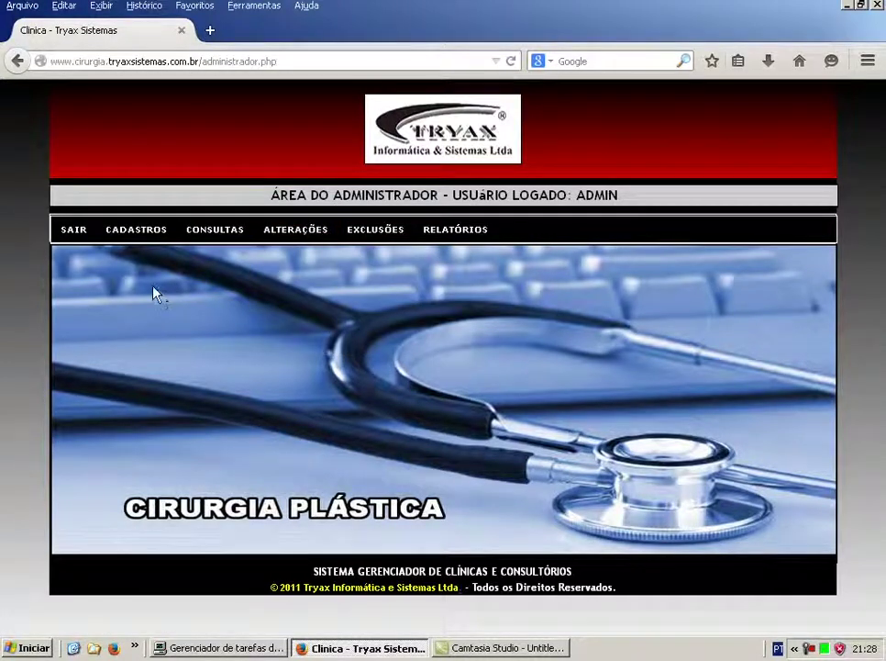
Browse the admin menus and expand CADASTROS > CADASTRO - DADOS CADASTRAIS.
{"action": "mouse_move", "coordinate": [130, 236]}
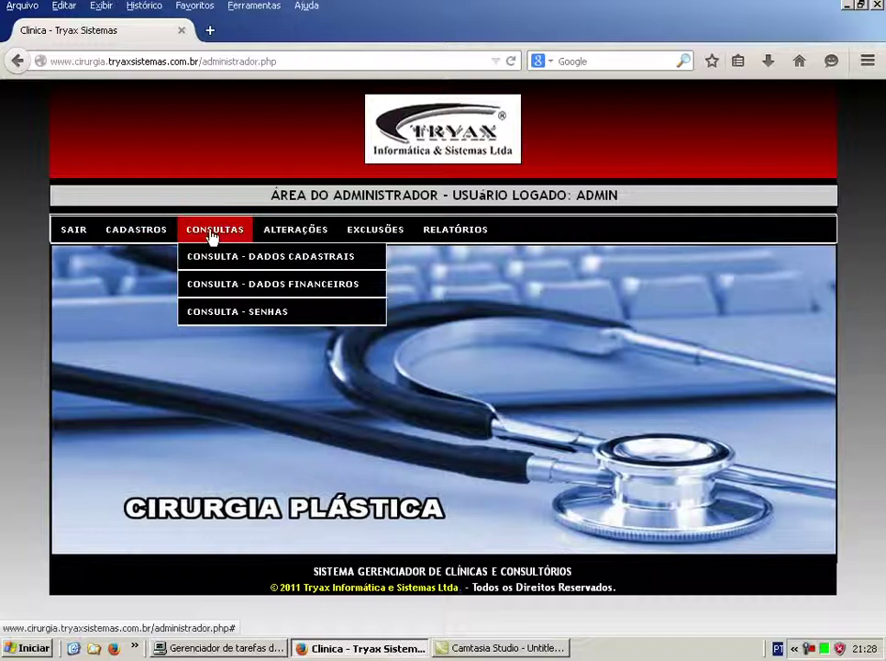
{"action": "mouse_move", "coordinate": [304, 236]}
{"action": "mouse_move", "coordinate": [389, 233]}
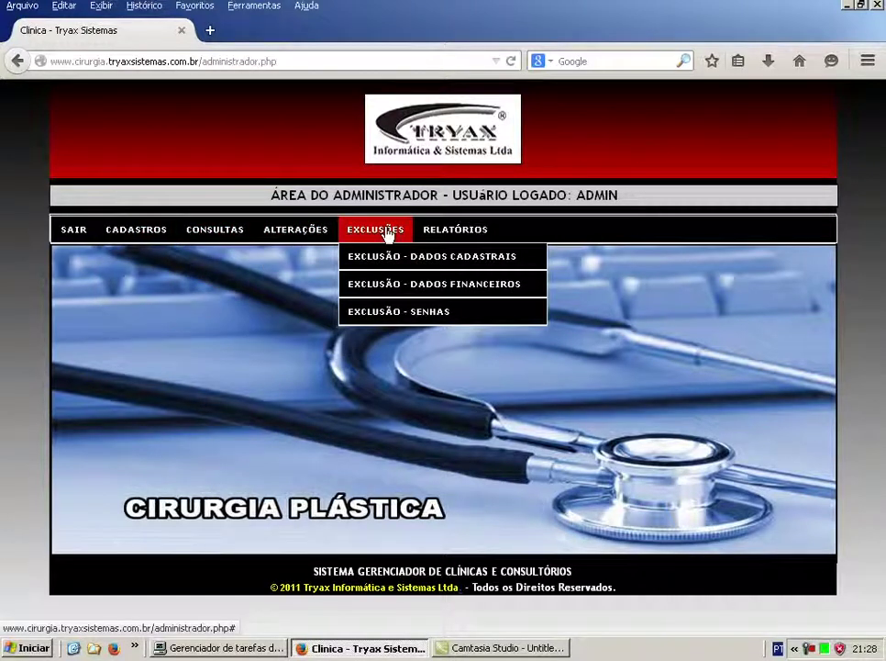
{"action": "mouse_move", "coordinate": [448, 235]}
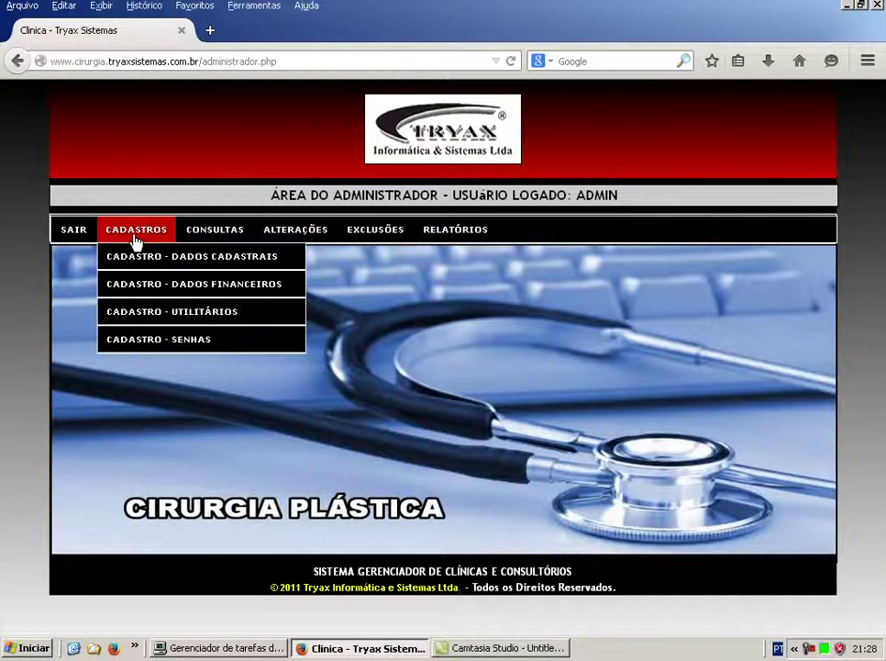
{"action": "mouse_move", "coordinate": [142, 262]}
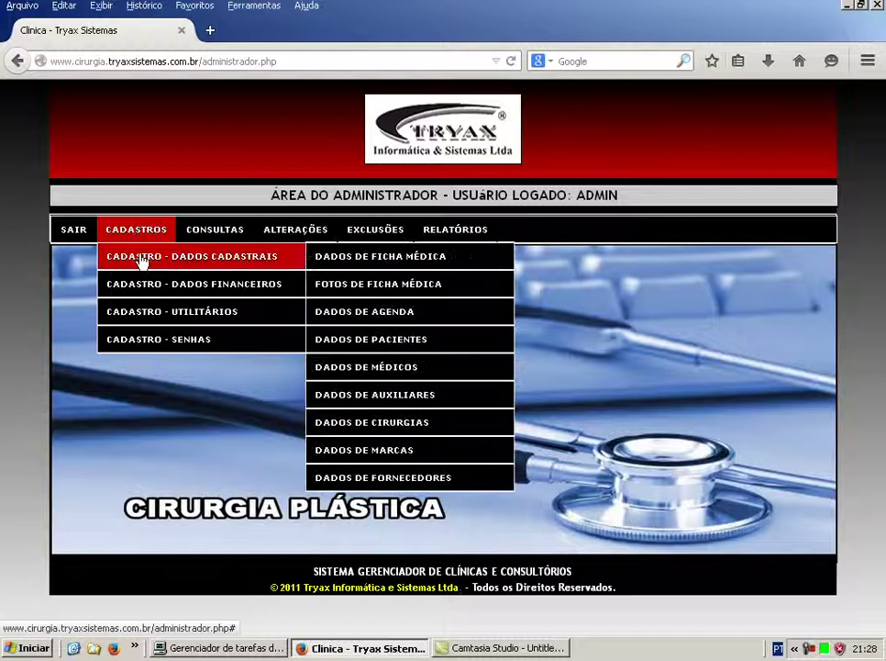
Open DADOS DE FICHA MÉDICA to show the Cadastro de Ficha do Paciente form.
{"action": "left_click", "coordinate": [381, 262]}
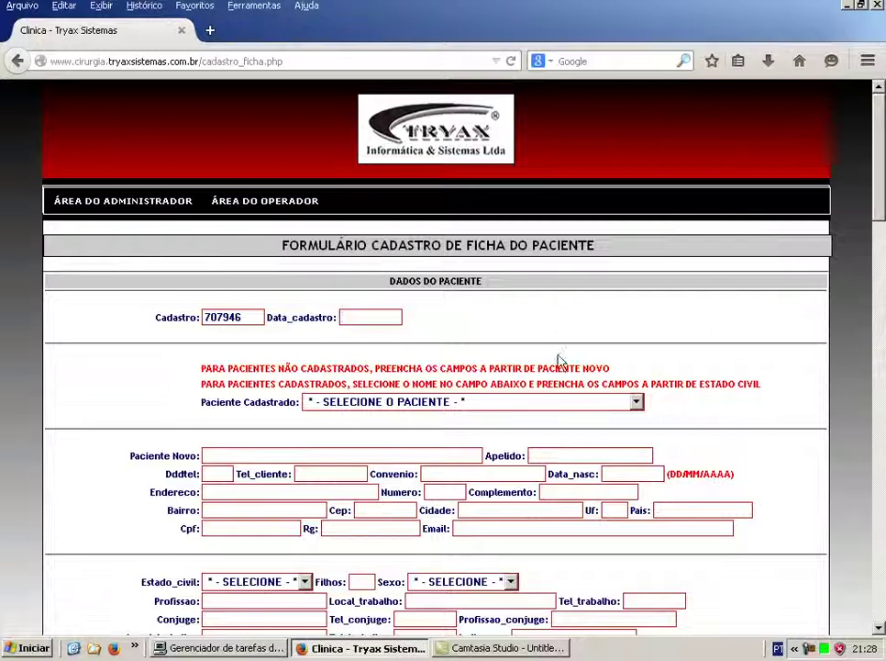
{"action": "scroll", "coordinate": [695, 327], "scroll_direction": "down", "scroll_amount": 2}
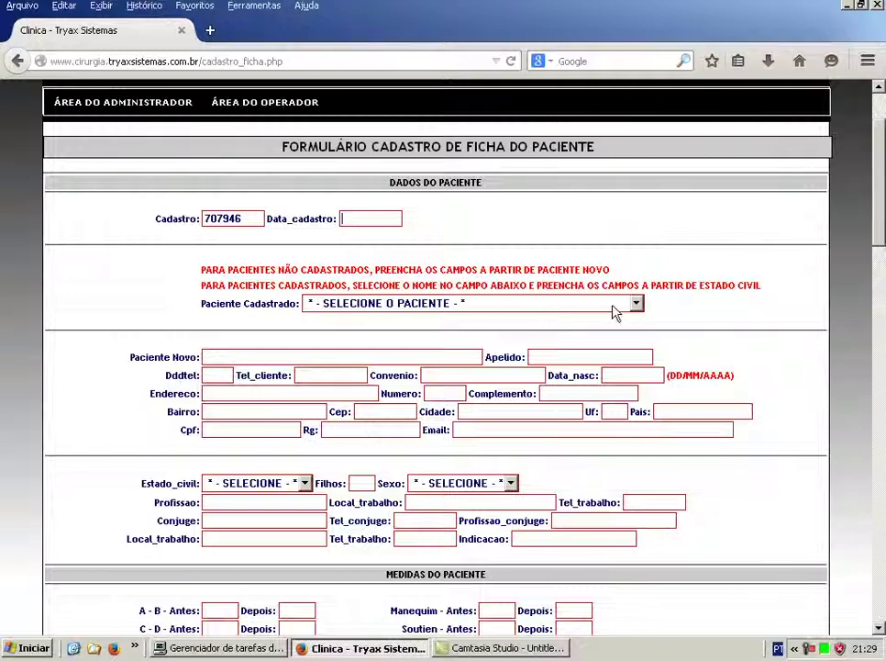
{"action": "left_click", "coordinate": [636, 305]}
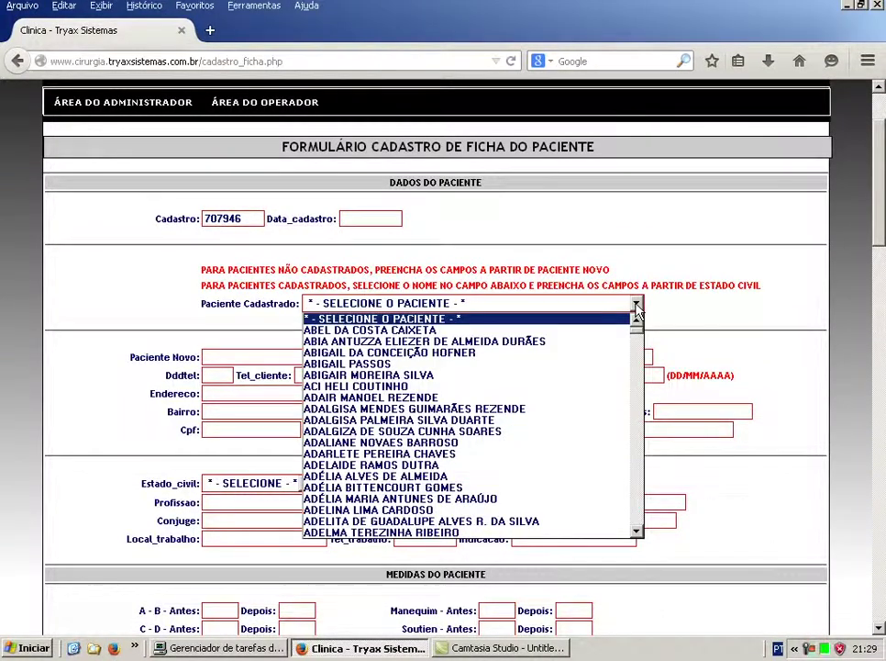
{"action": "left_click", "coordinate": [636, 305]}
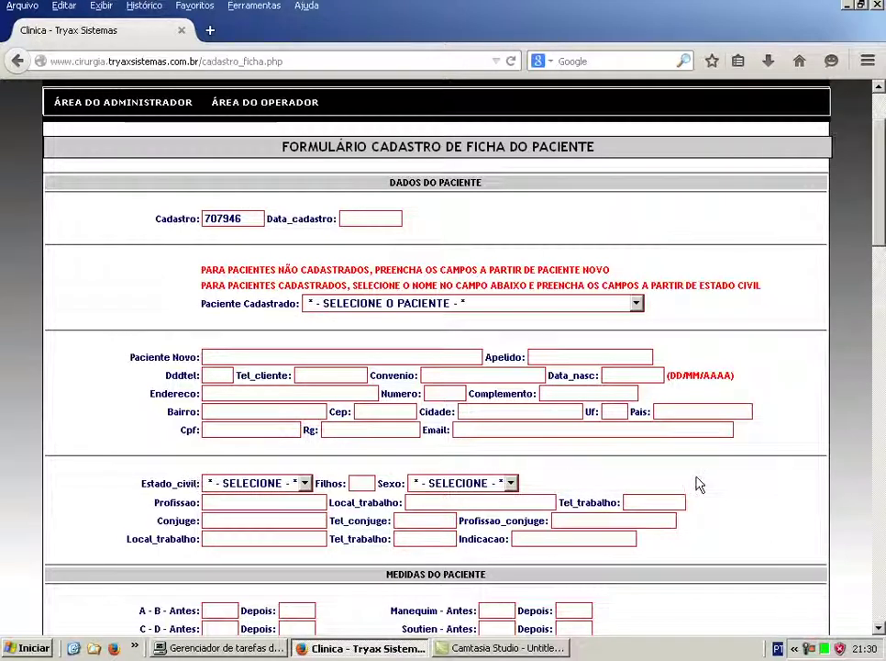
Scroll the form down to Medidas do Paciente, Histórico Clínico and Exame Físico.
{"action": "scroll", "coordinate": [698, 485], "scroll_direction": "down", "scroll_amount": 3}
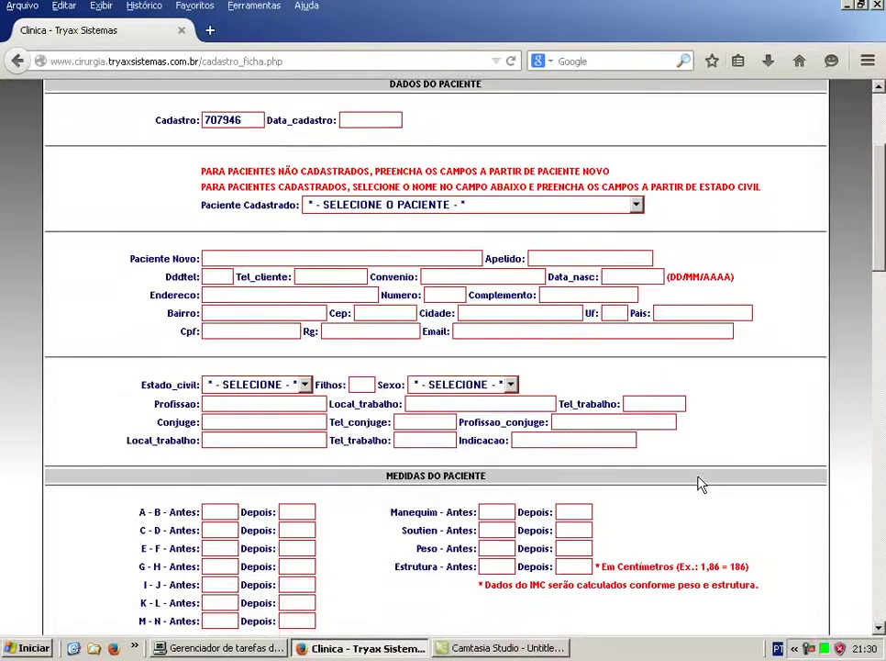
{"action": "scroll", "coordinate": [702, 485], "scroll_direction": "down", "scroll_amount": 2}
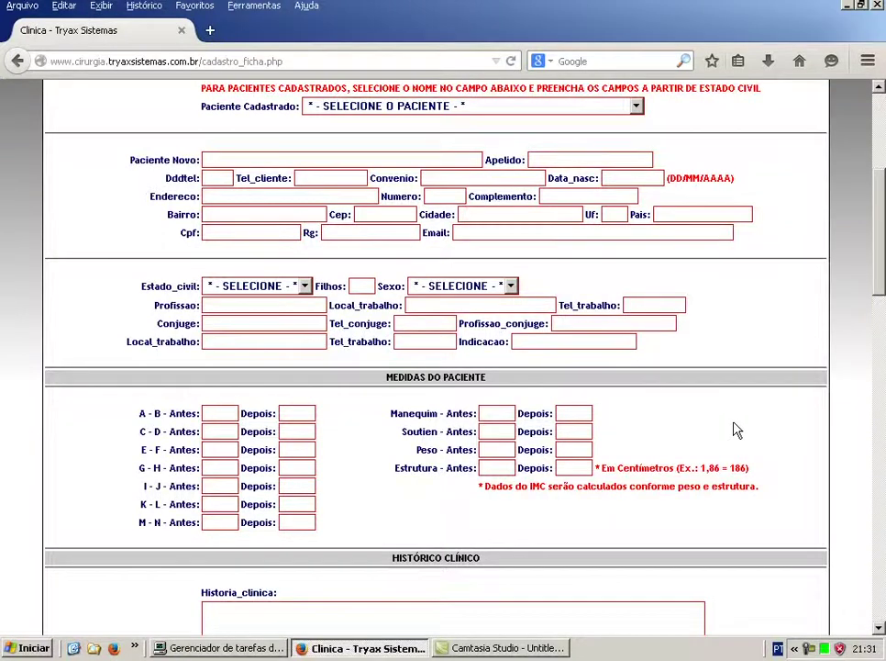
{"action": "scroll", "coordinate": [735, 429], "scroll_direction": "down", "scroll_amount": 4}
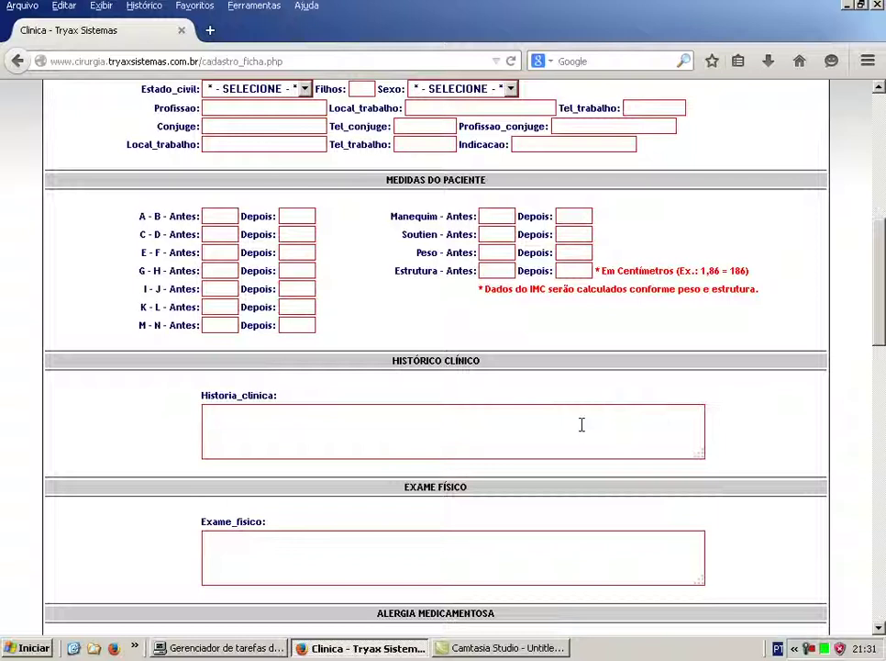
Scroll further to the Alergia Medicamentosa and Antecedentes Médicos sections.
{"action": "scroll", "coordinate": [614, 481], "scroll_direction": "down", "scroll_amount": 2}
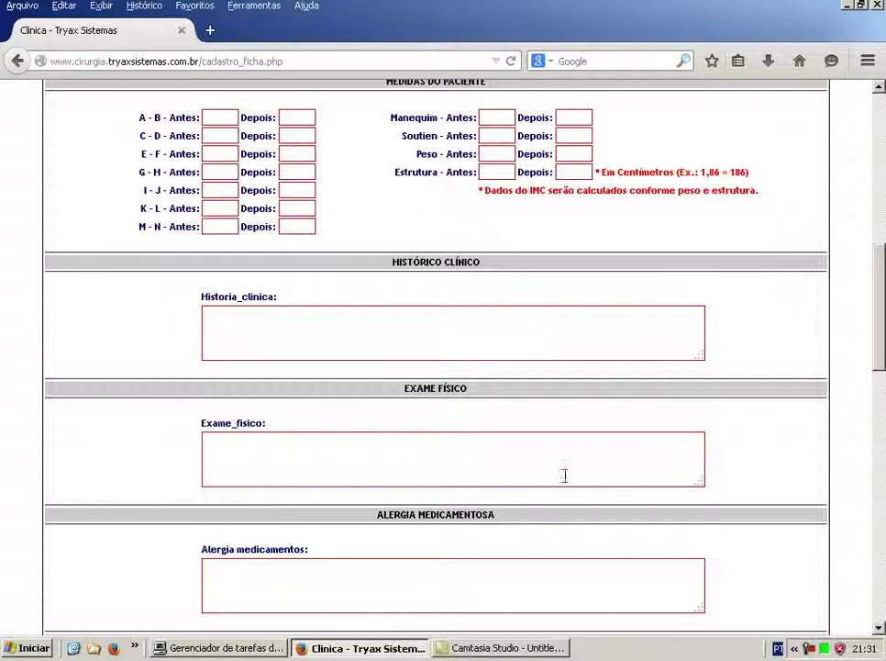
{"action": "scroll", "coordinate": [731, 436], "scroll_direction": "down", "scroll_amount": 3}
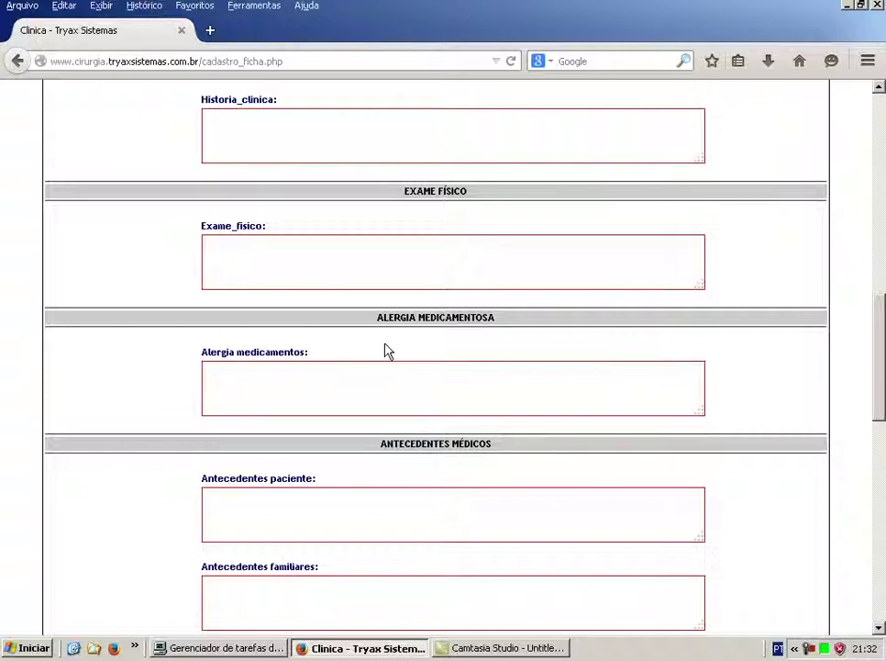
{"action": "scroll", "coordinate": [734, 367], "scroll_direction": "down", "scroll_amount": 4}
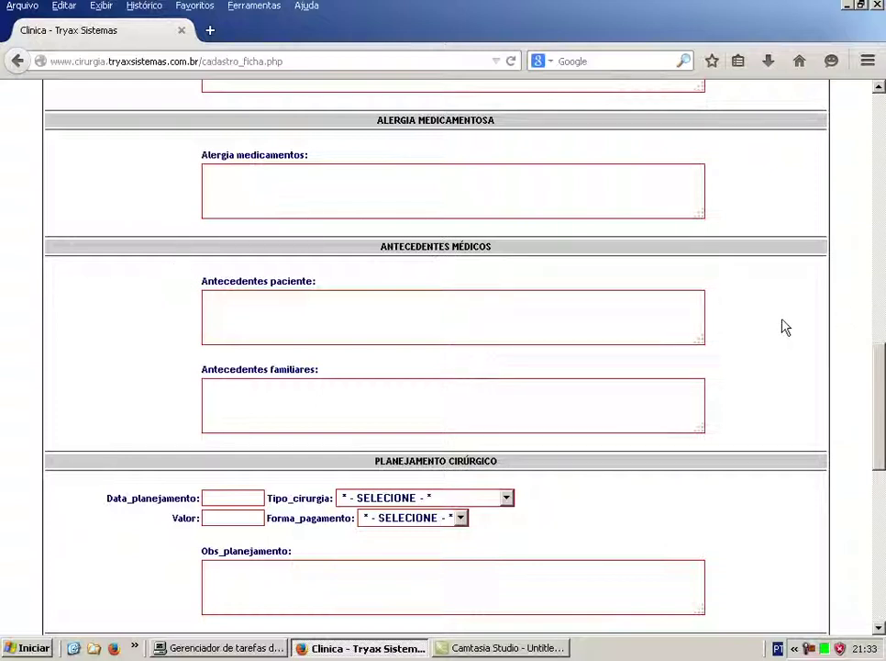
{"action": "scroll", "coordinate": [784, 325], "scroll_direction": "down", "scroll_amount": 4}
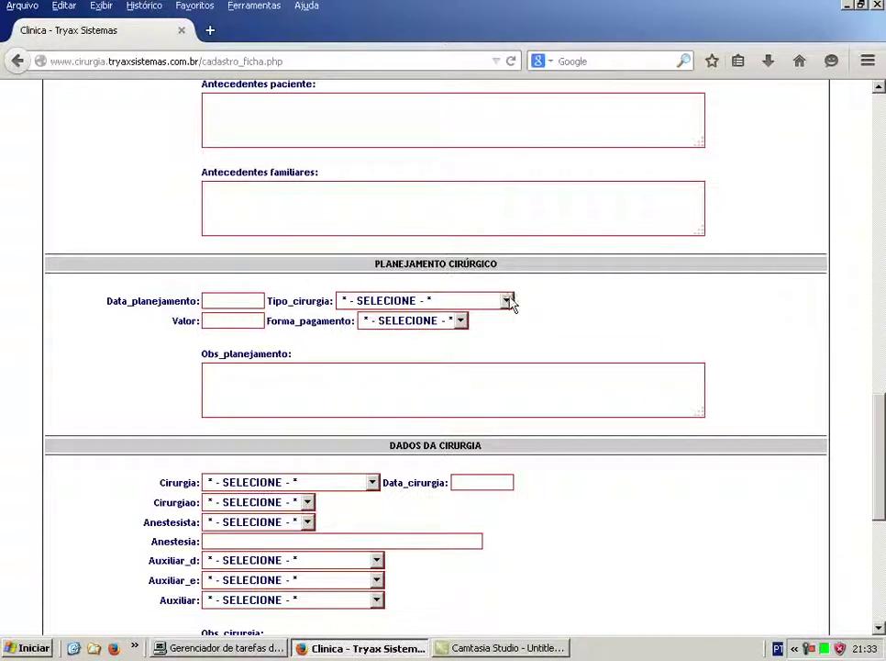
{"action": "left_click", "coordinate": [506, 302]}
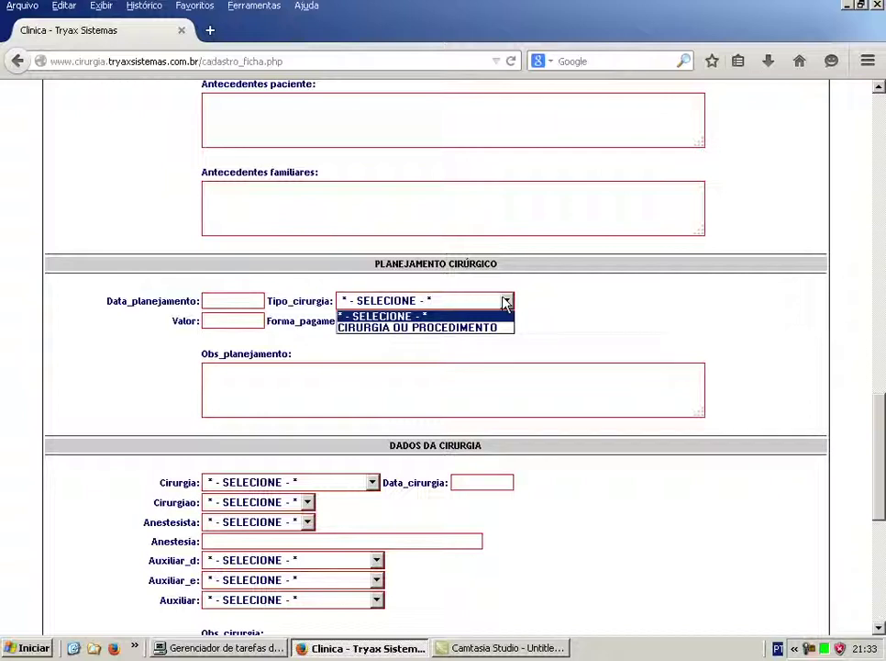
{"action": "left_click", "coordinate": [506, 302]}
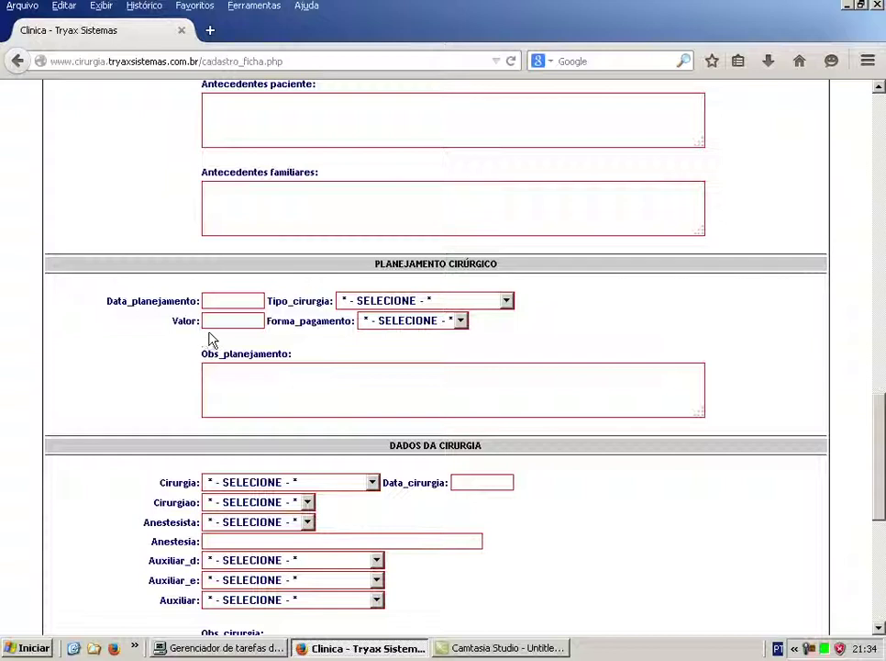
{"action": "left_click", "coordinate": [462, 322]}
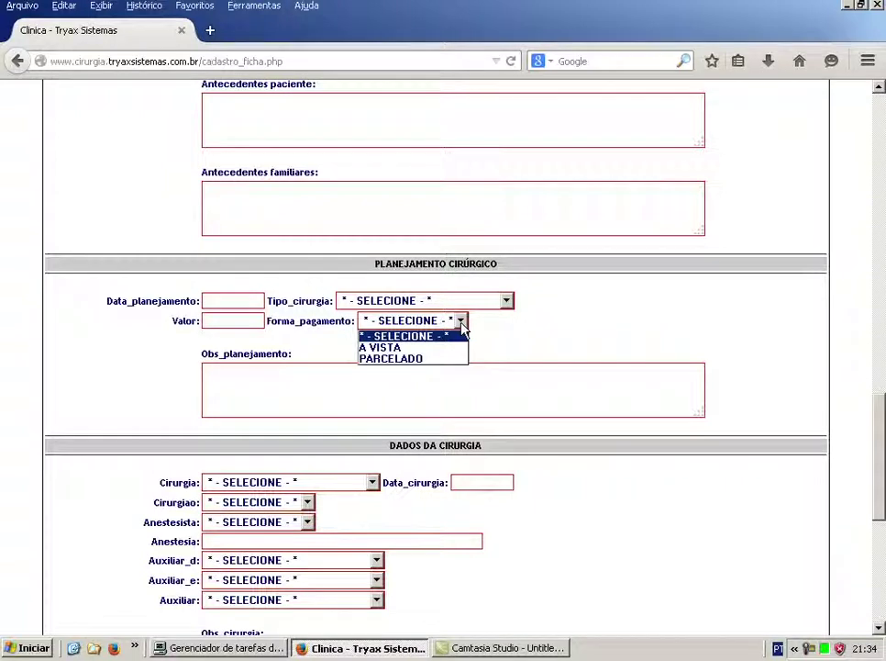
{"action": "left_click", "coordinate": [337, 369]}
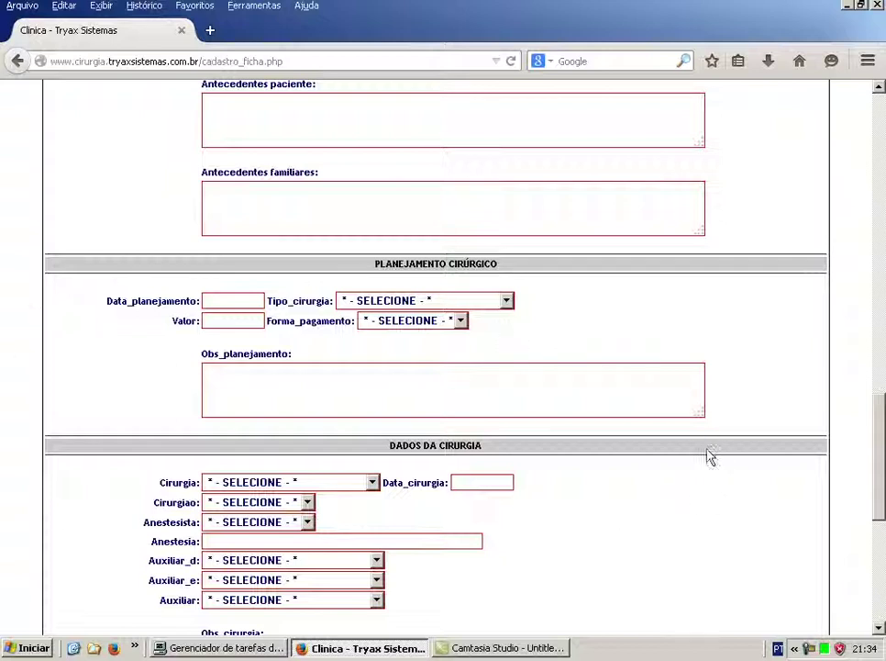
Scroll to the Dados da Cirurgia, Retirados and Pós Operatório sections.
{"action": "scroll", "coordinate": [709, 456], "scroll_direction": "down", "scroll_amount": 5}
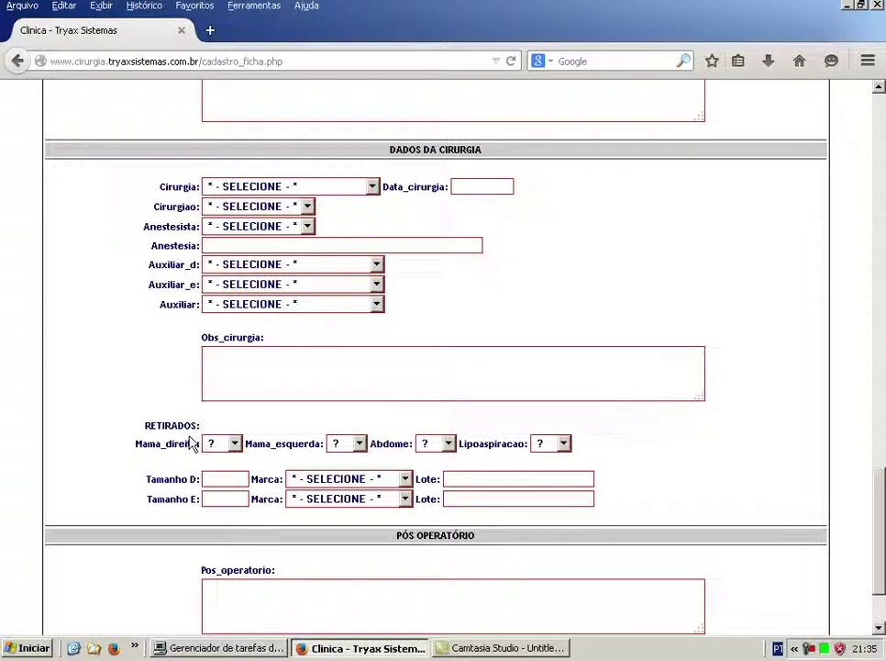
{"action": "left_click", "coordinate": [234, 444]}
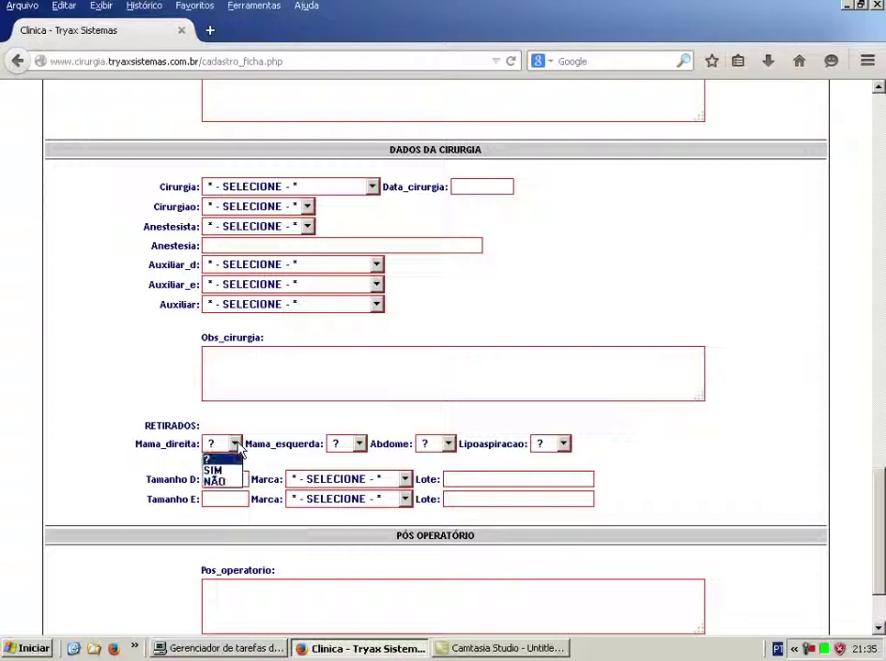
{"action": "left_click", "coordinate": [237, 445]}
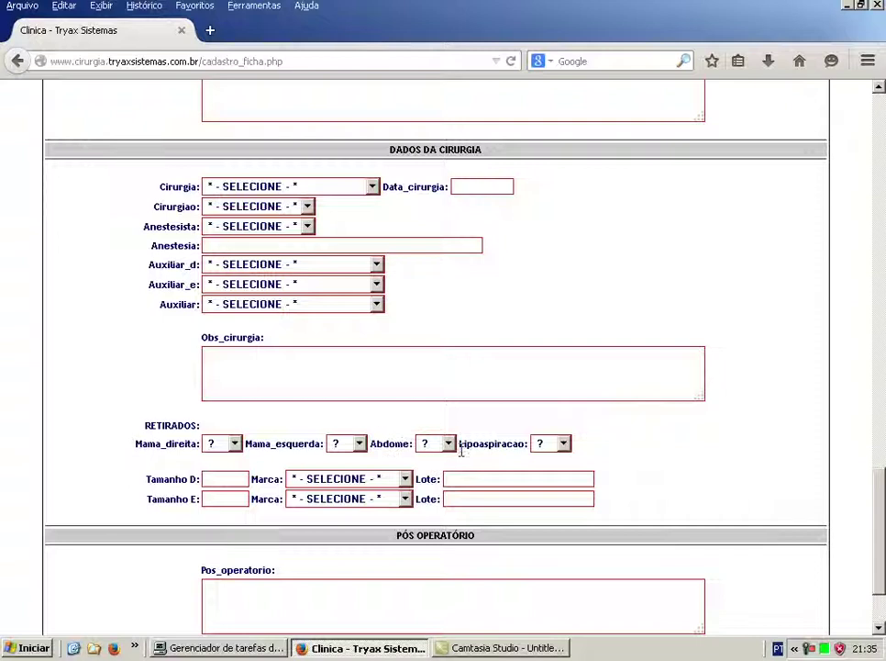
{"action": "left_click", "coordinate": [563, 444]}
{"action": "left_click", "coordinate": [563, 444]}
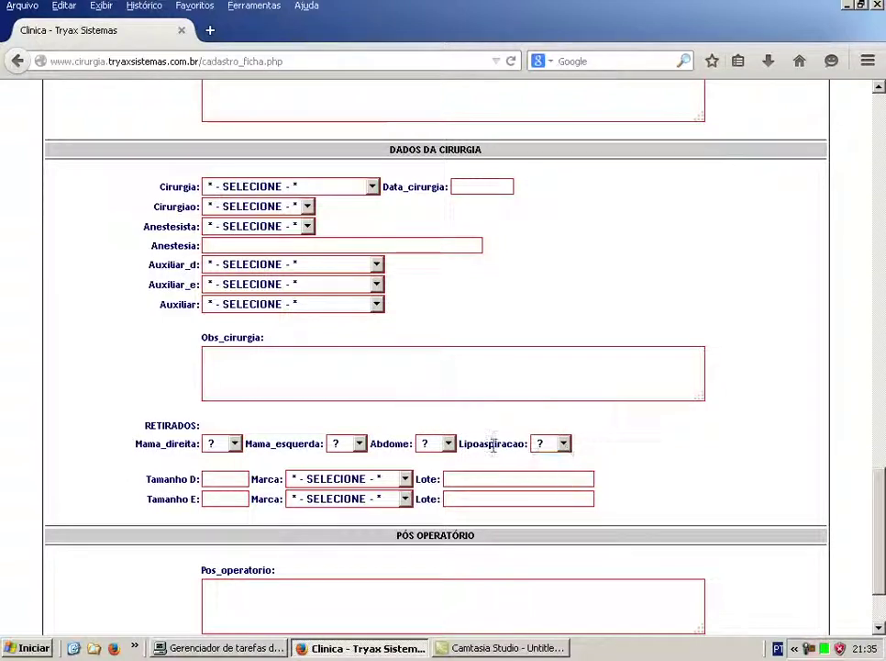
{"action": "left_click", "coordinate": [448, 444]}
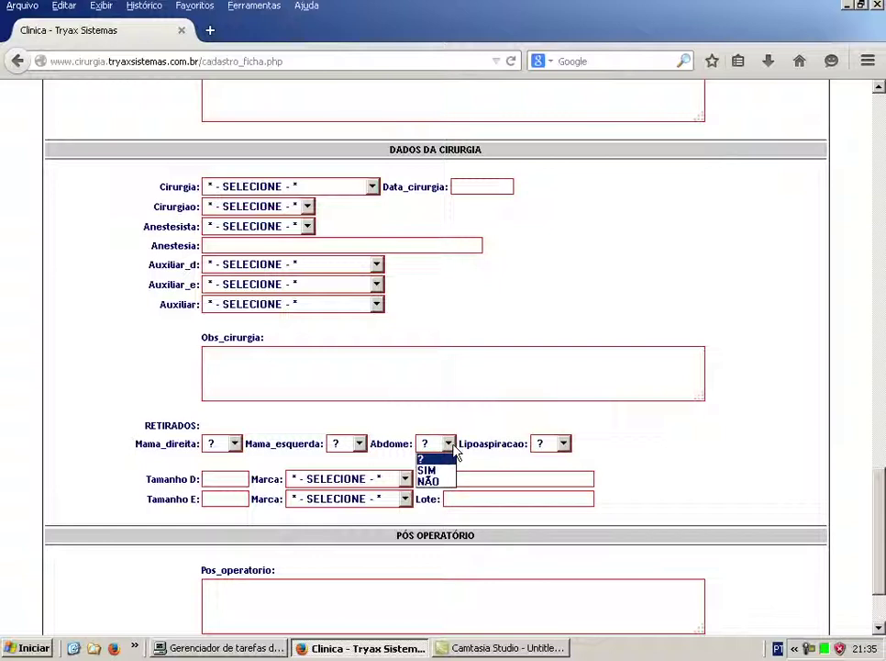
{"action": "left_click", "coordinate": [453, 459]}
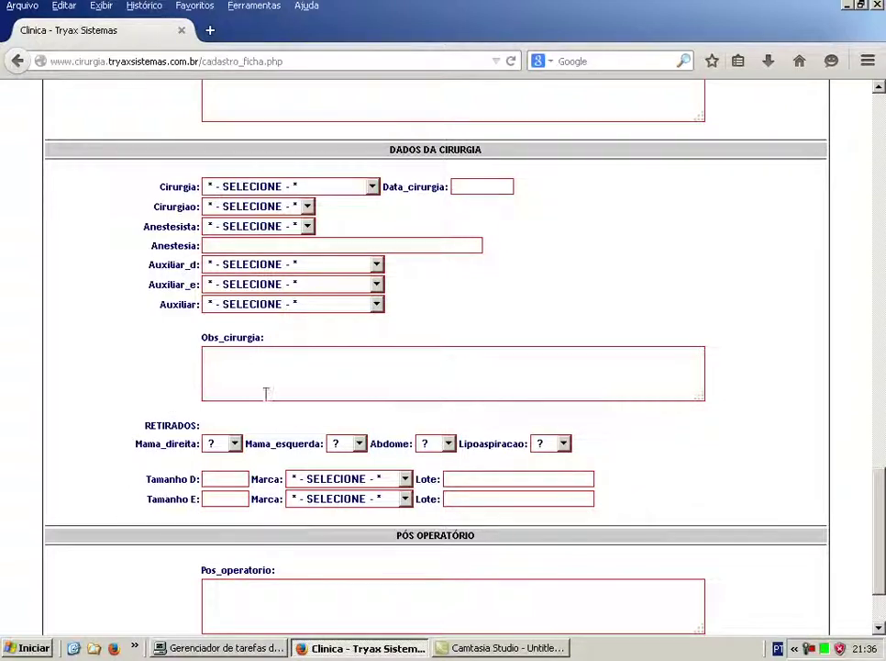
Scroll through the rest of the form, then return to ÁREA DO ADMINISTRADOR.
{"action": "scroll", "coordinate": [723, 477], "scroll_direction": "down", "scroll_amount": 3}
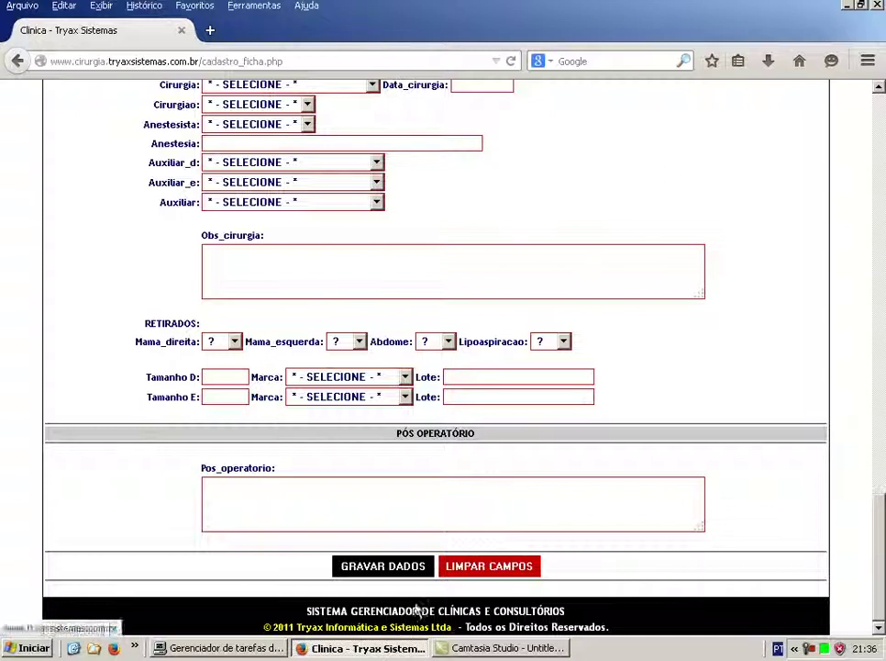
{"action": "scroll", "coordinate": [635, 521], "scroll_direction": "up", "scroll_amount": 15}
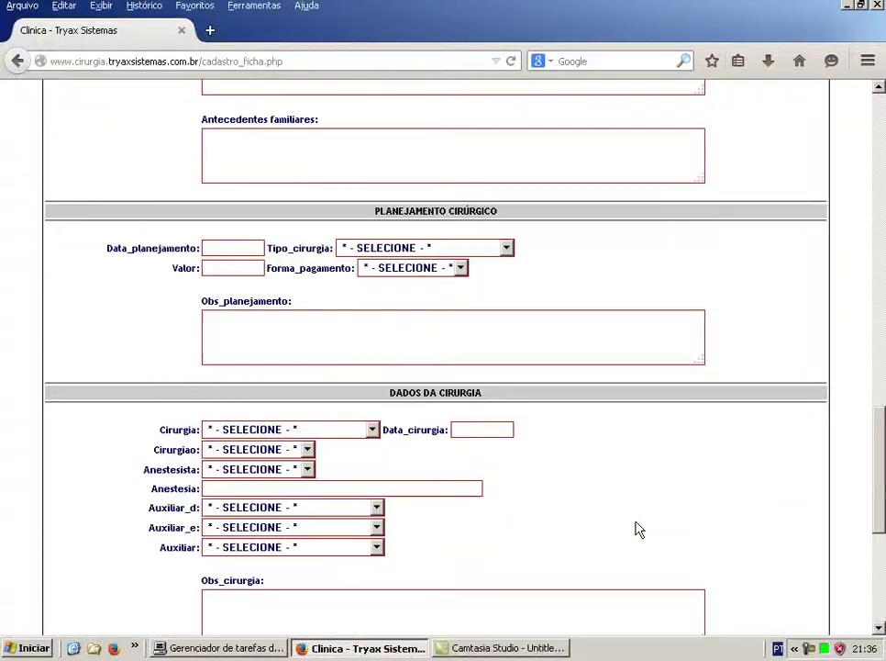
{"action": "scroll", "coordinate": [640, 530], "scroll_direction": "up", "scroll_amount": 3}
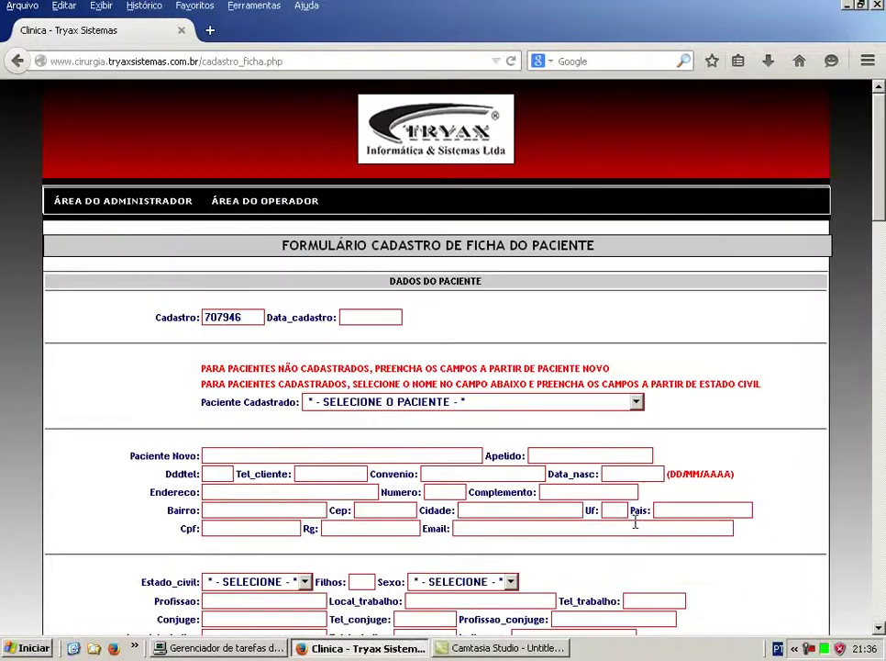
{"action": "left_click", "coordinate": [114, 203]}
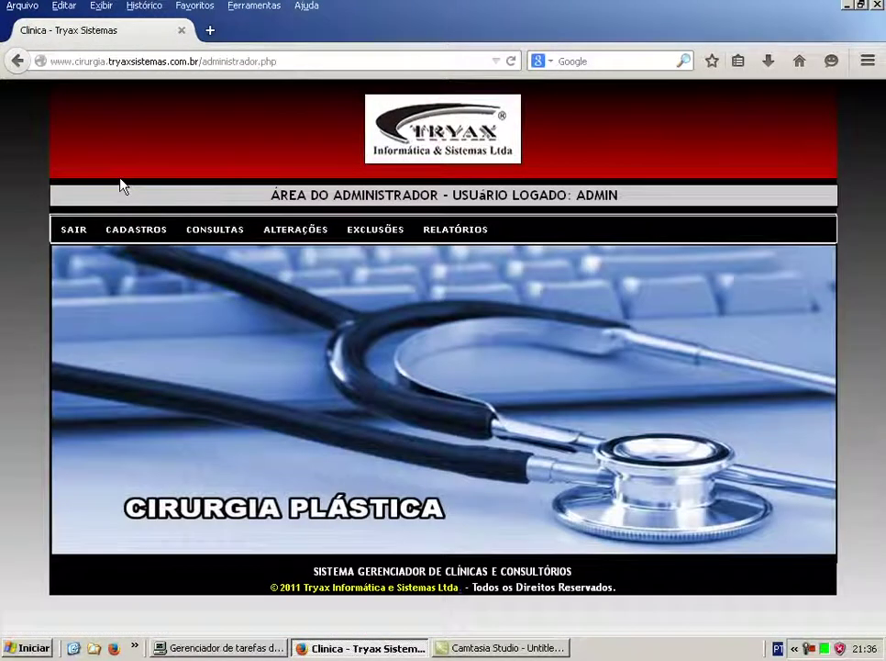
Open FOTOS DE FICHA MÉDICA from CADASTROS > CADASTRO - DADOS CADASTRAIS.
{"action": "mouse_move", "coordinate": [142, 234]}
{"action": "mouse_move", "coordinate": [167, 264]}
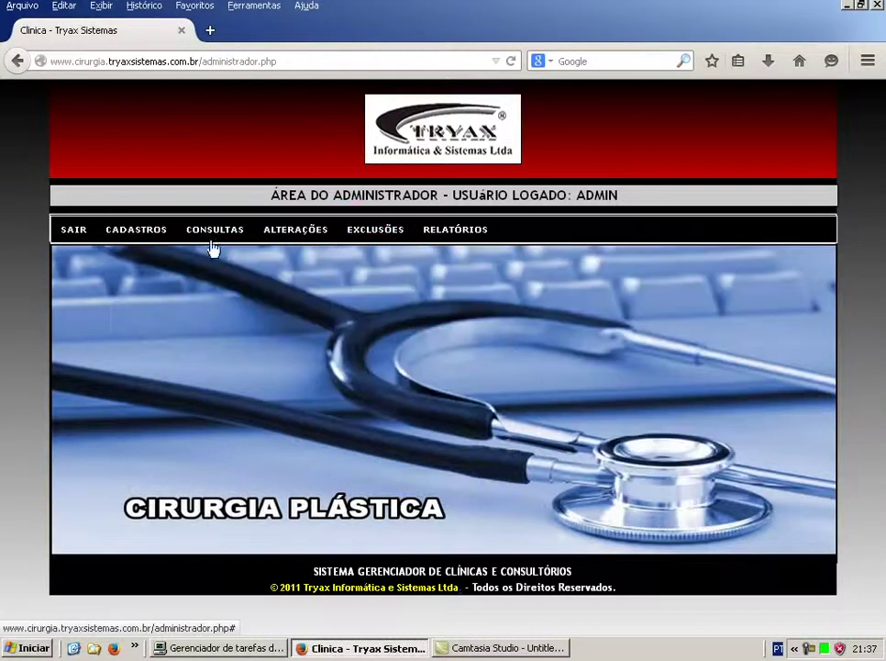
{"action": "mouse_move", "coordinate": [171, 263]}
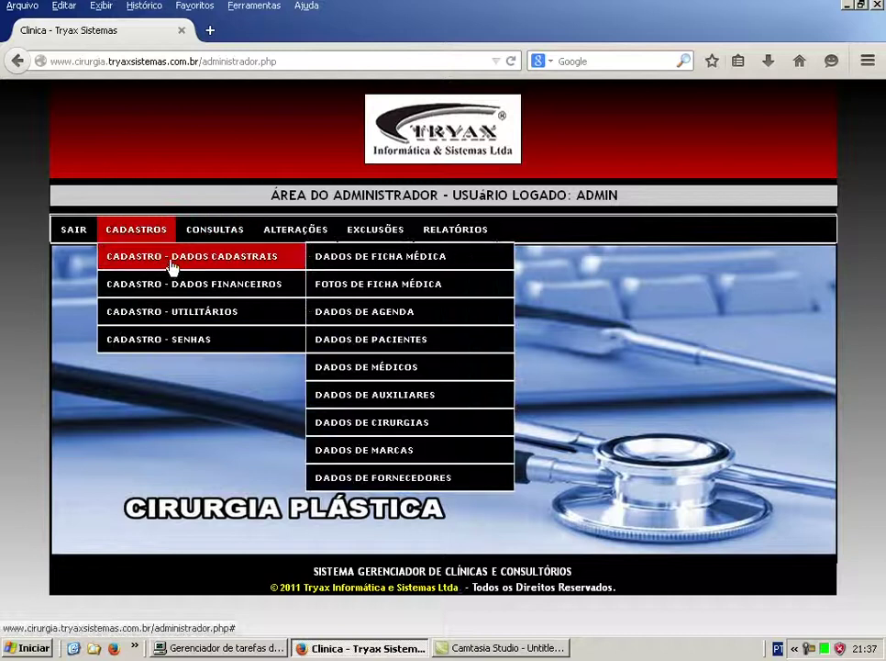
{"action": "left_click", "coordinate": [348, 288]}
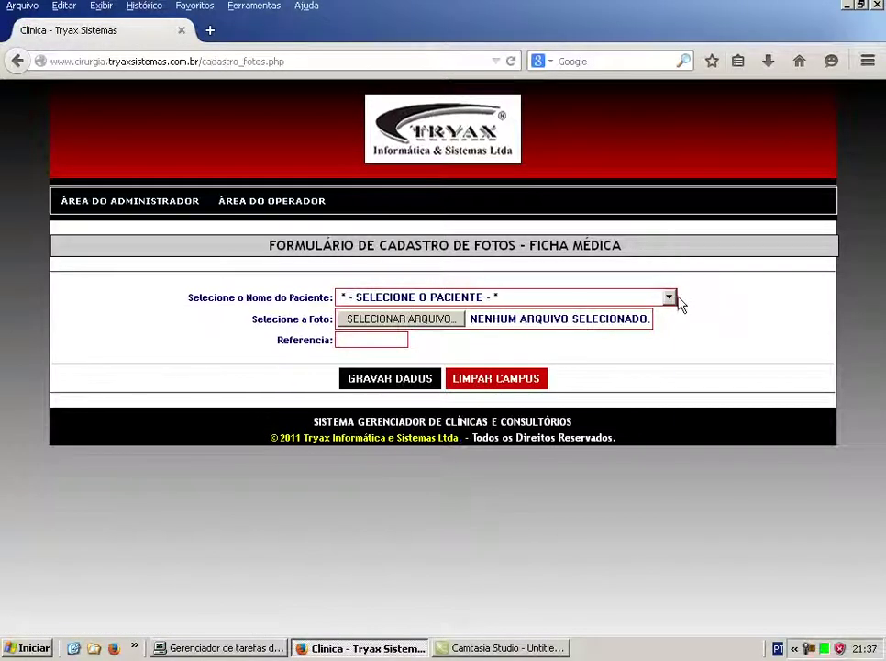
Check the patient list without choosing anyone, then return to ÁREA DO ADMINISTRADOR.
{"action": "left_click", "coordinate": [669, 297]}
{"action": "left_click", "coordinate": [712, 361]}
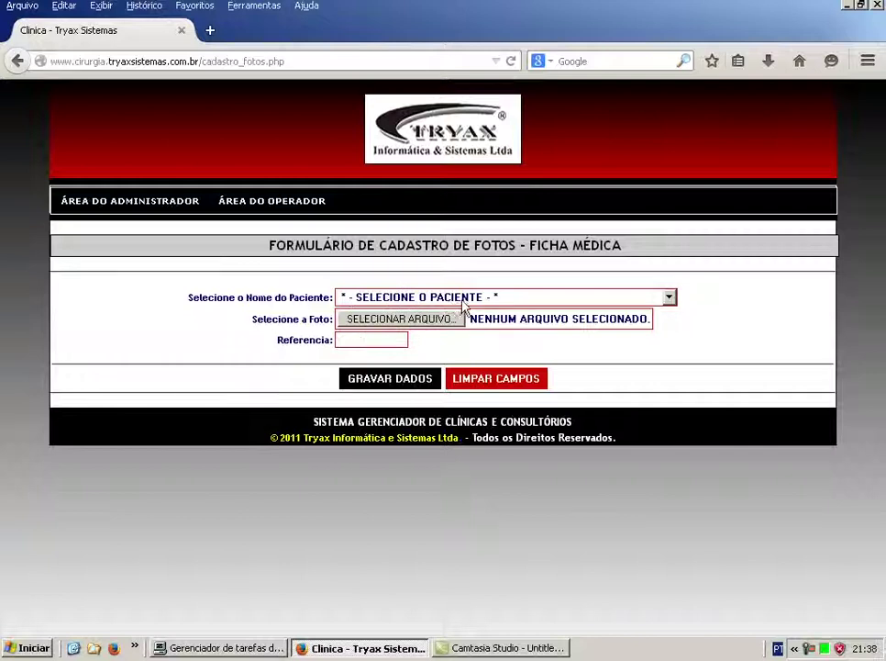
{"action": "left_click", "coordinate": [113, 204]}
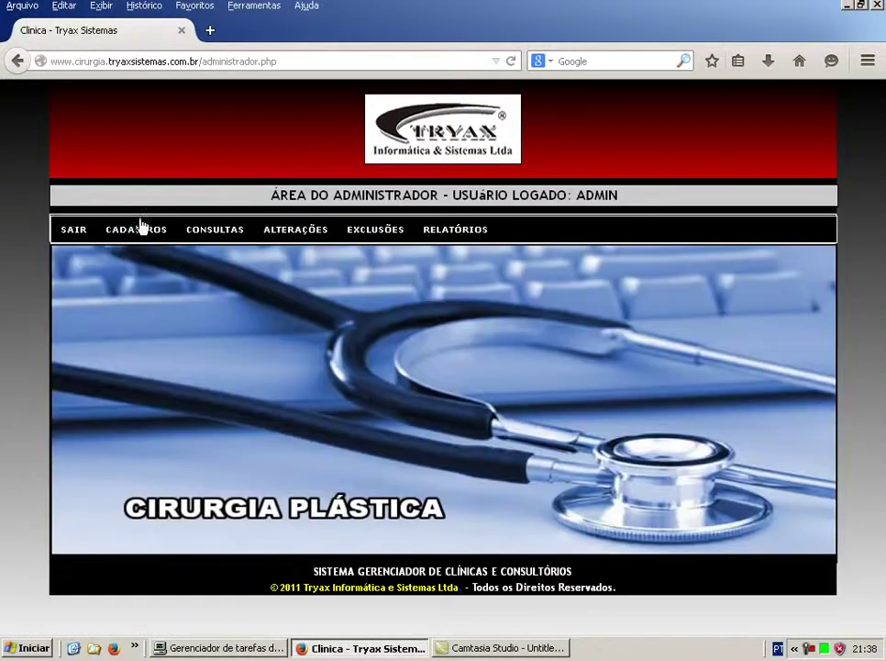
Open the Dados de Agenda daily schedule form and view the Tipo options without choosing one.
{"action": "mouse_move", "coordinate": [139, 229]}
{"action": "mouse_move", "coordinate": [207, 257]}
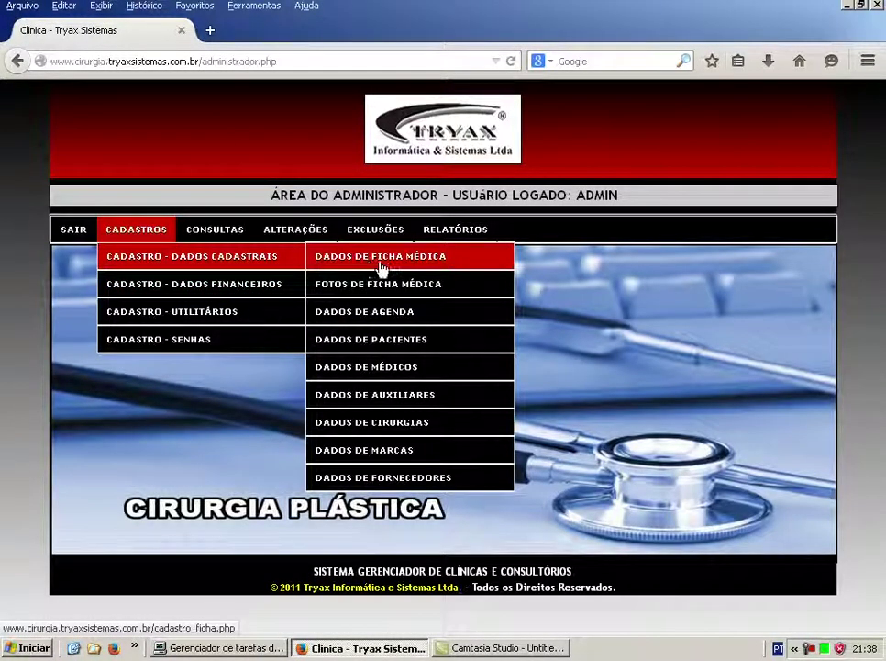
{"action": "left_click", "coordinate": [399, 320]}
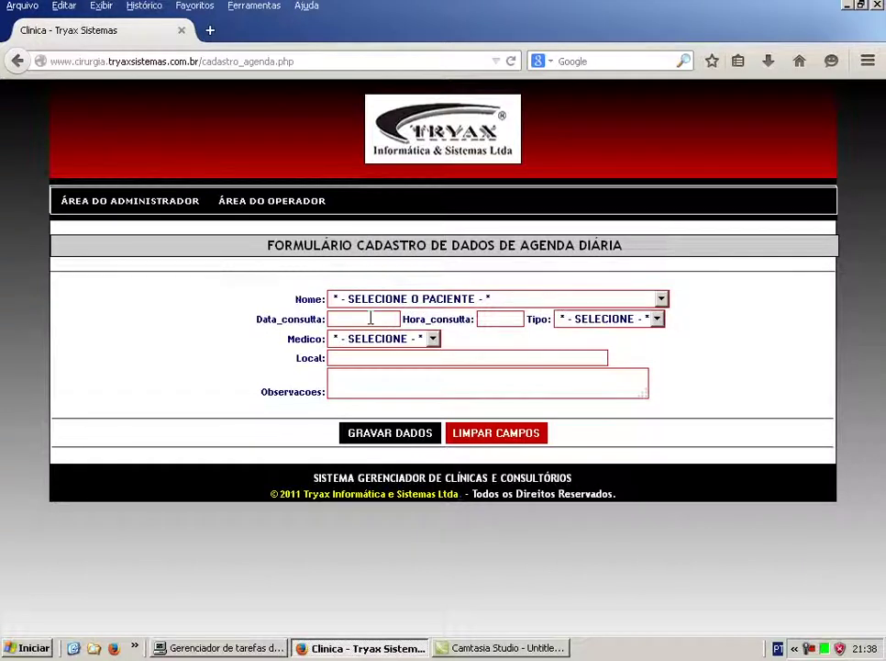
{"action": "left_click", "coordinate": [661, 320]}
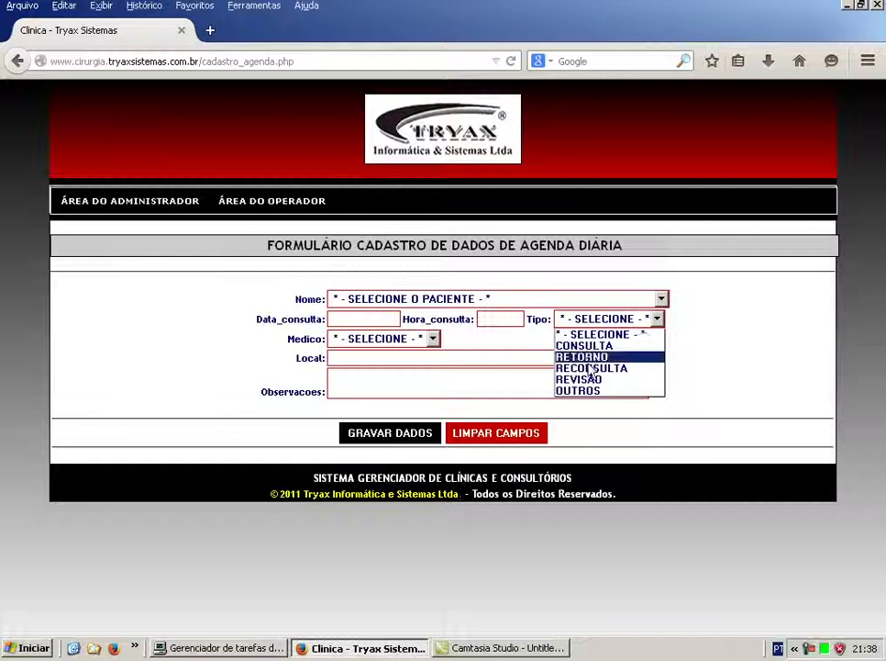
{"action": "left_click", "coordinate": [699, 347]}
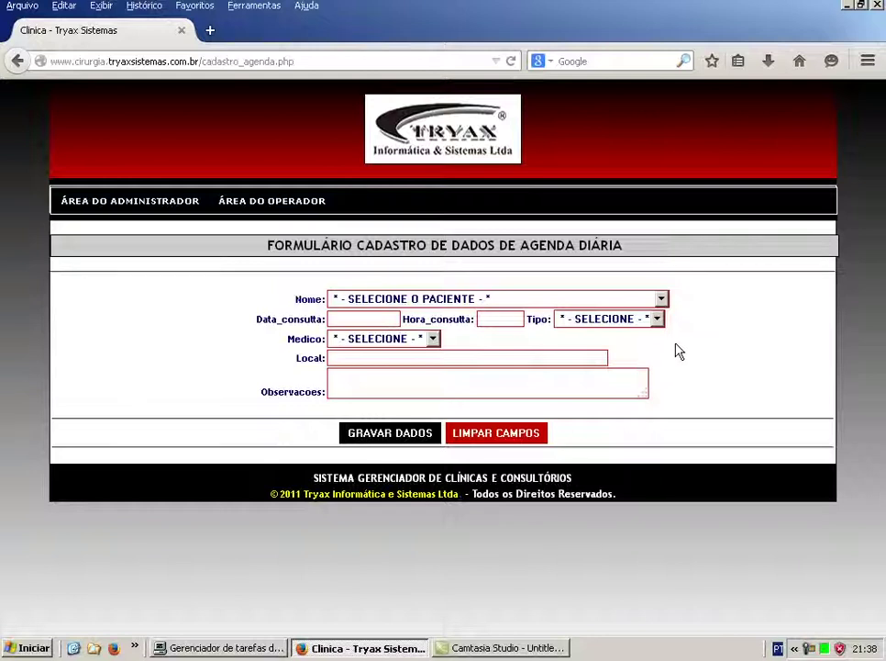
Look through the Médico list without picking a doctor, then return to the Área do Administrador.
{"action": "left_click", "coordinate": [432, 339]}
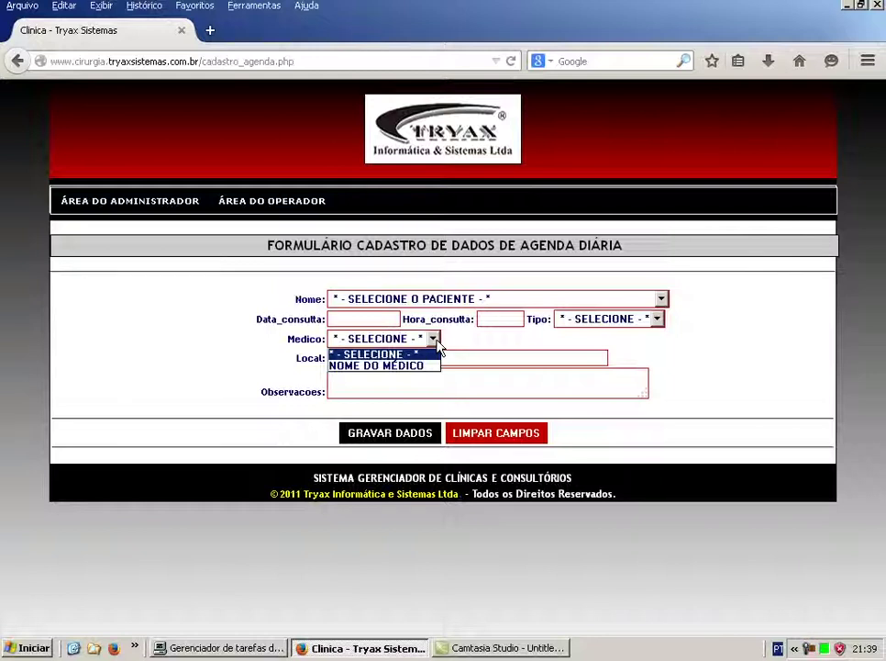
{"action": "left_click", "coordinate": [437, 343]}
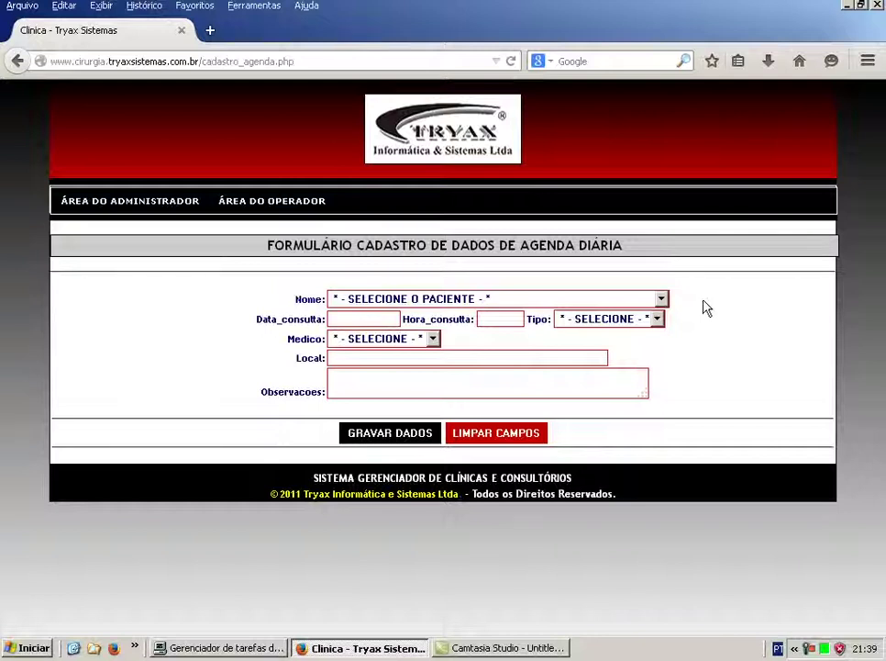
{"action": "left_click", "coordinate": [147, 204]}
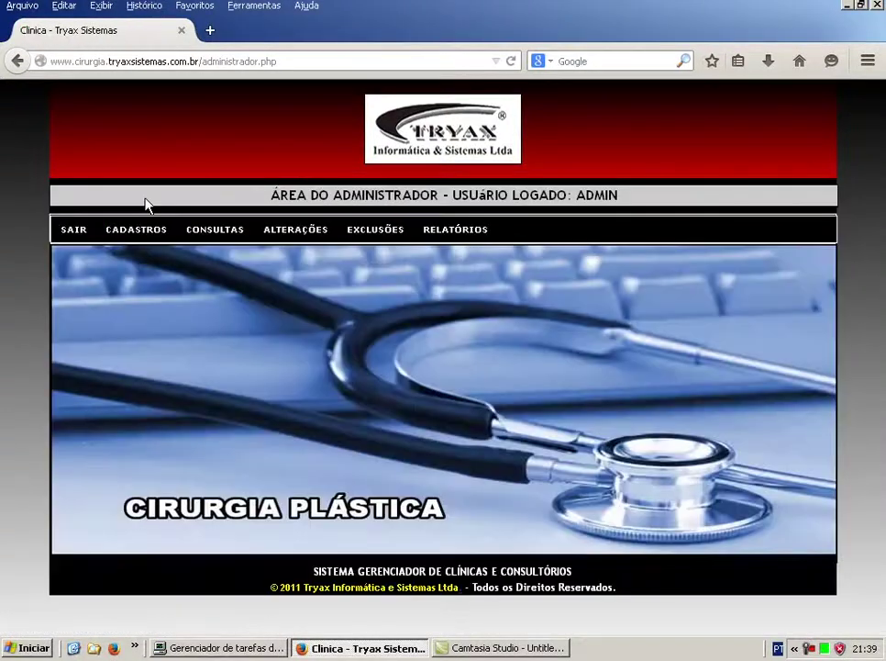
Open the blank Dados de Médicos registration form, then head back to the Área do Administrador.
{"action": "mouse_move", "coordinate": [143, 234]}
{"action": "mouse_move", "coordinate": [146, 264]}
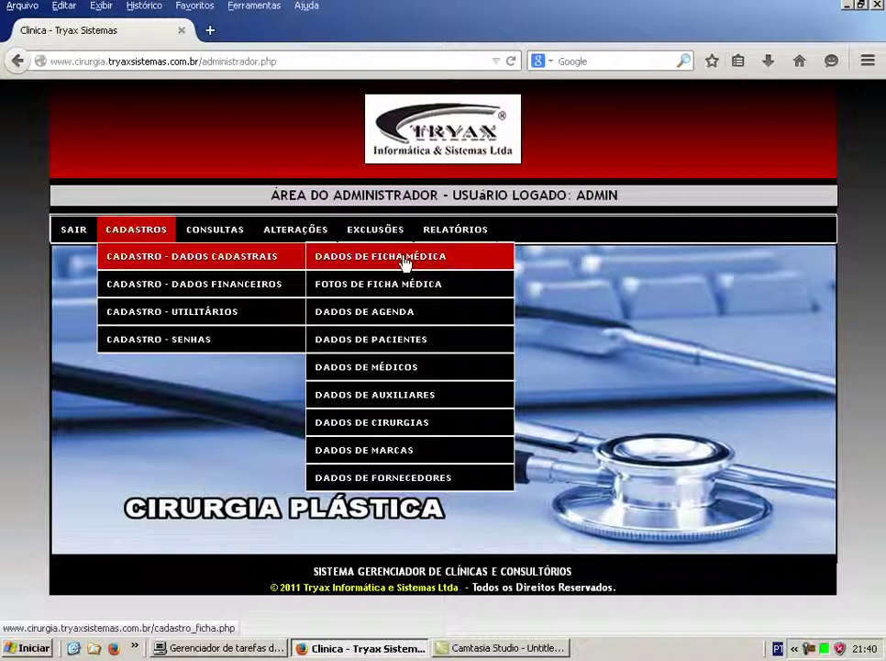
{"action": "left_click", "coordinate": [371, 369]}
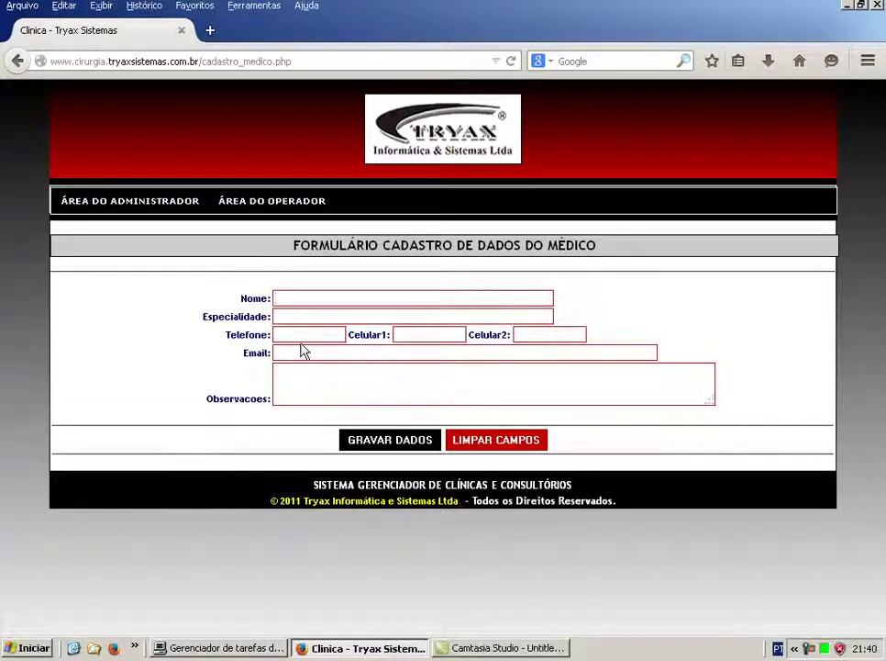
{"action": "left_click", "coordinate": [161, 208]}
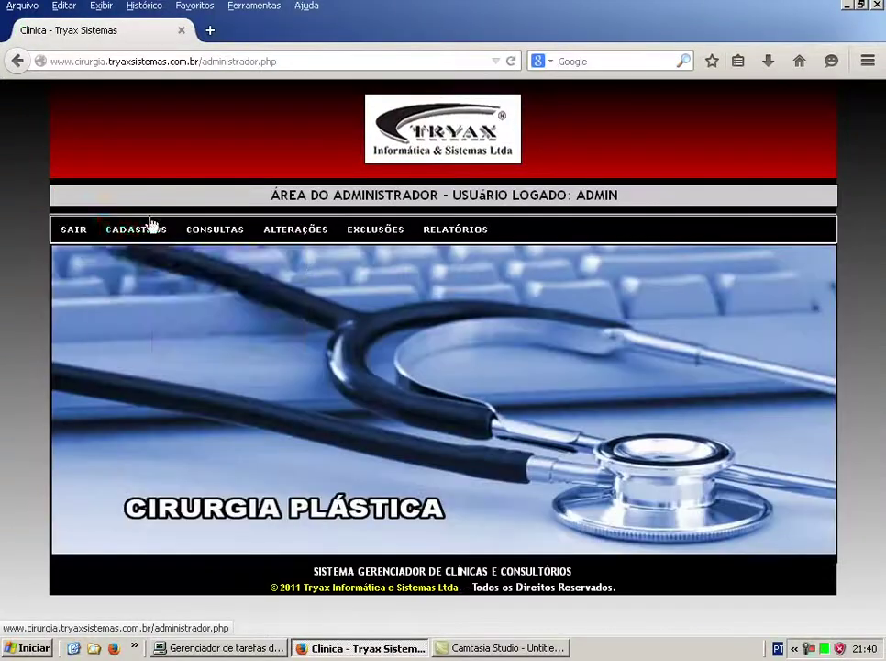
View the Dados de Auxiliares registration form, then go back to the Área do Administrador.
{"action": "mouse_move", "coordinate": [158, 246]}
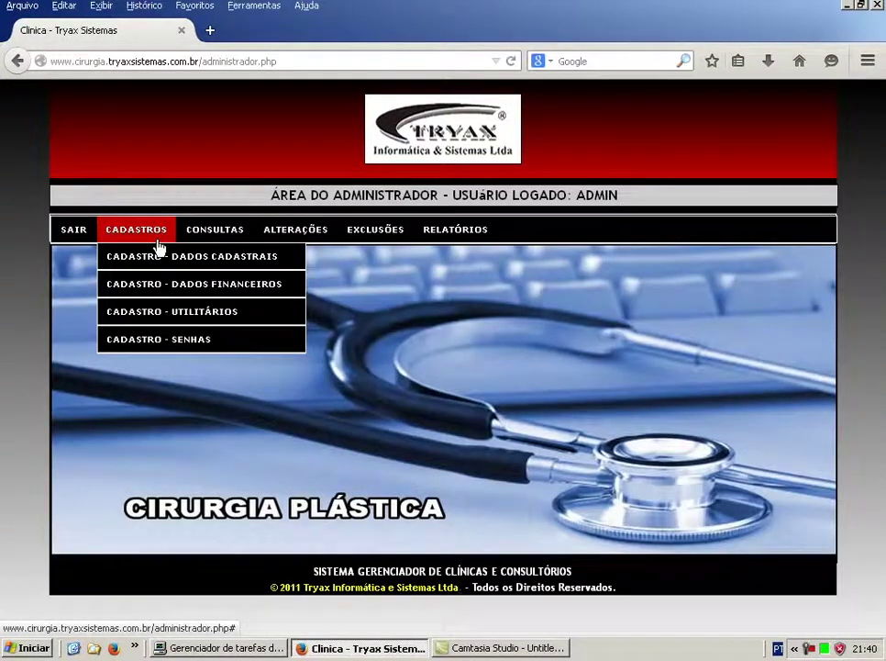
{"action": "mouse_move", "coordinate": [205, 258]}
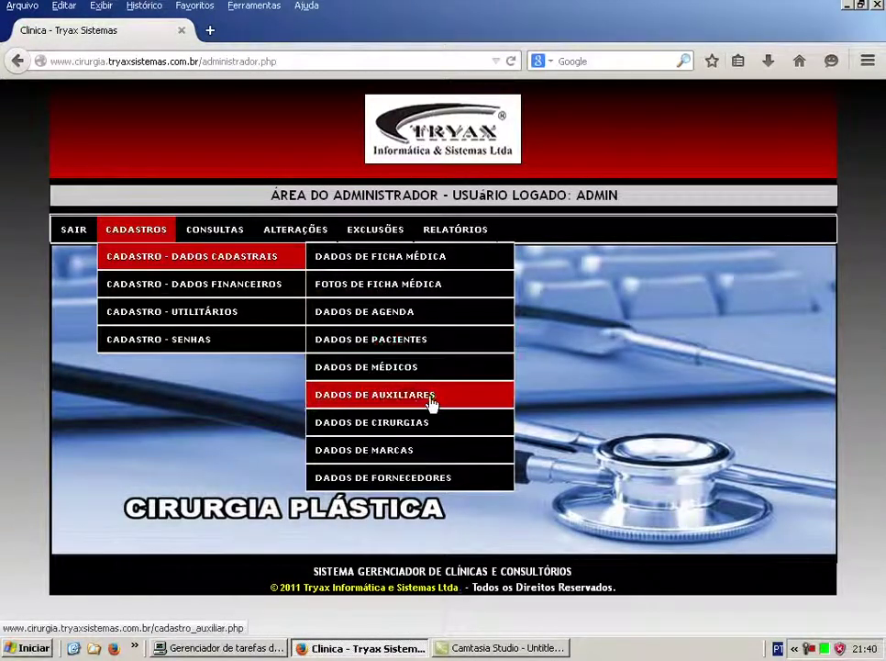
{"action": "left_click", "coordinate": [390, 404]}
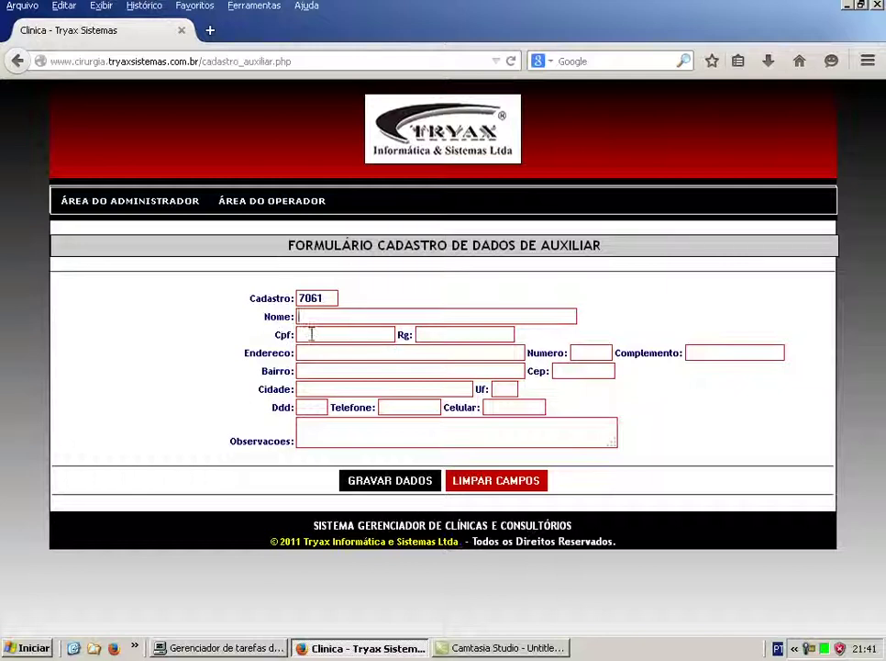
{"action": "left_click", "coordinate": [114, 210]}
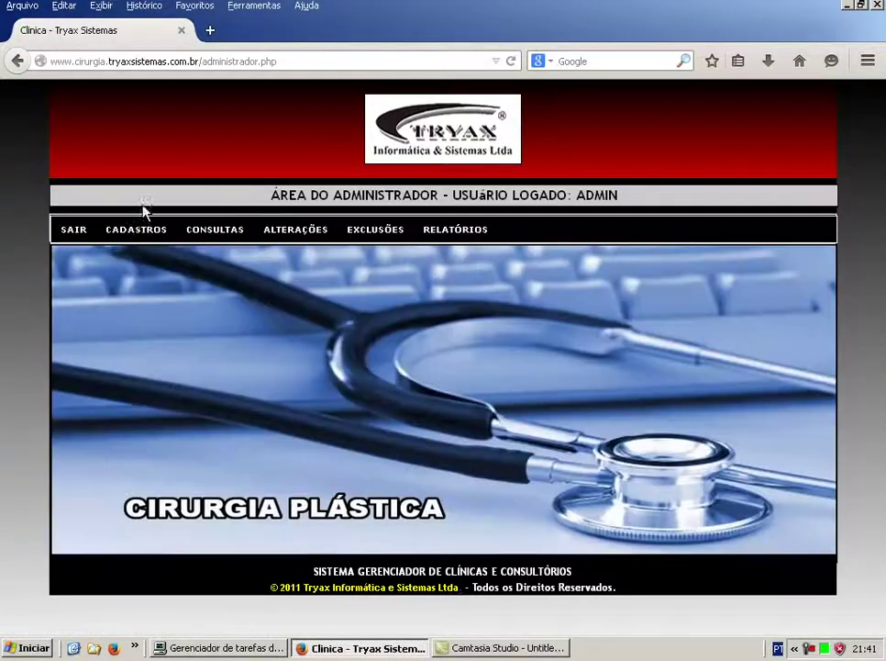
{"action": "mouse_move", "coordinate": [141, 228]}
{"action": "mouse_move", "coordinate": [172, 255]}
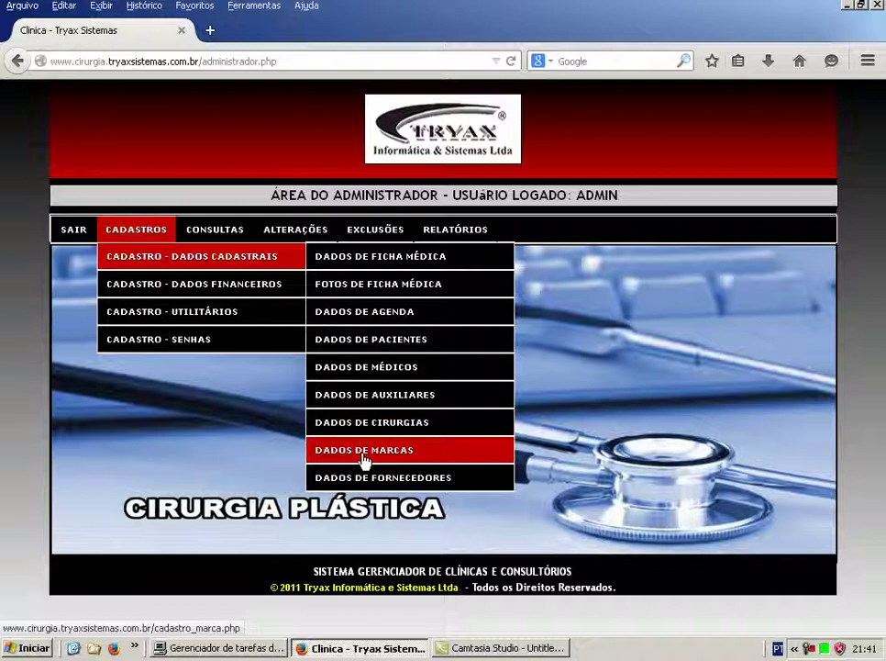
{"action": "left_click", "coordinate": [365, 459]}
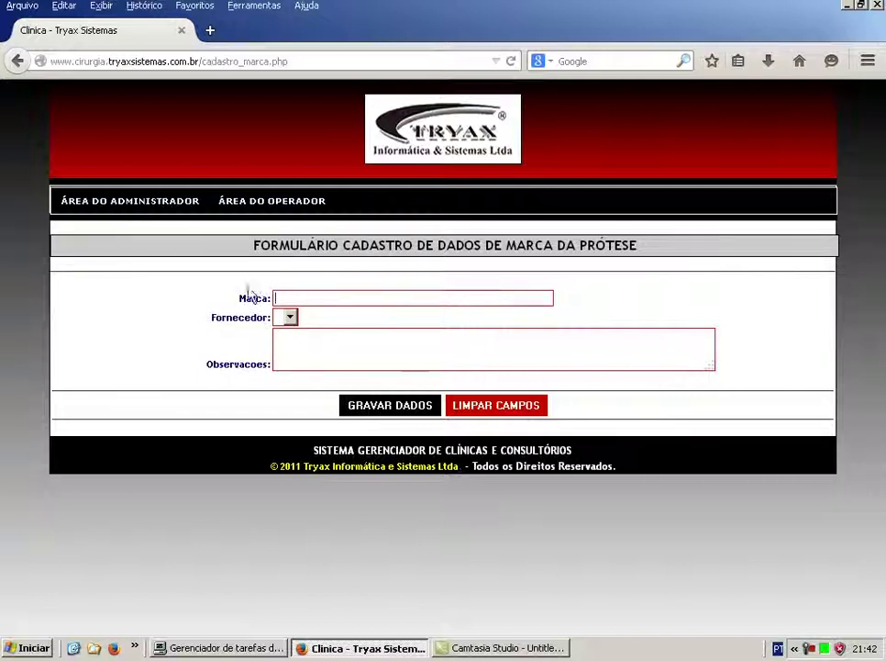
{"action": "left_click", "coordinate": [148, 209]}
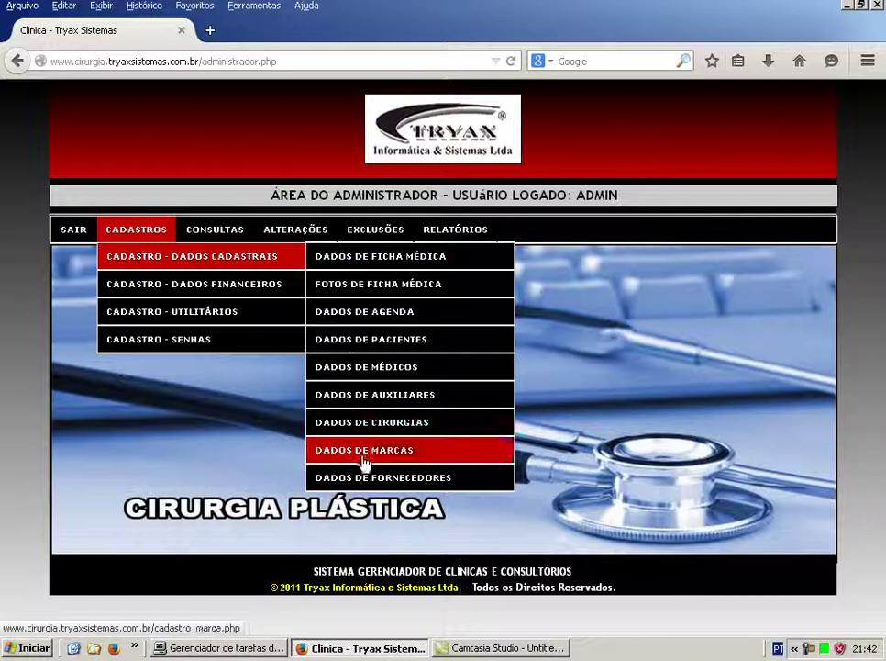
View the blank Dados de Fornecedores form, then return to the Área do Administrador.
{"action": "left_click", "coordinate": [360, 485]}
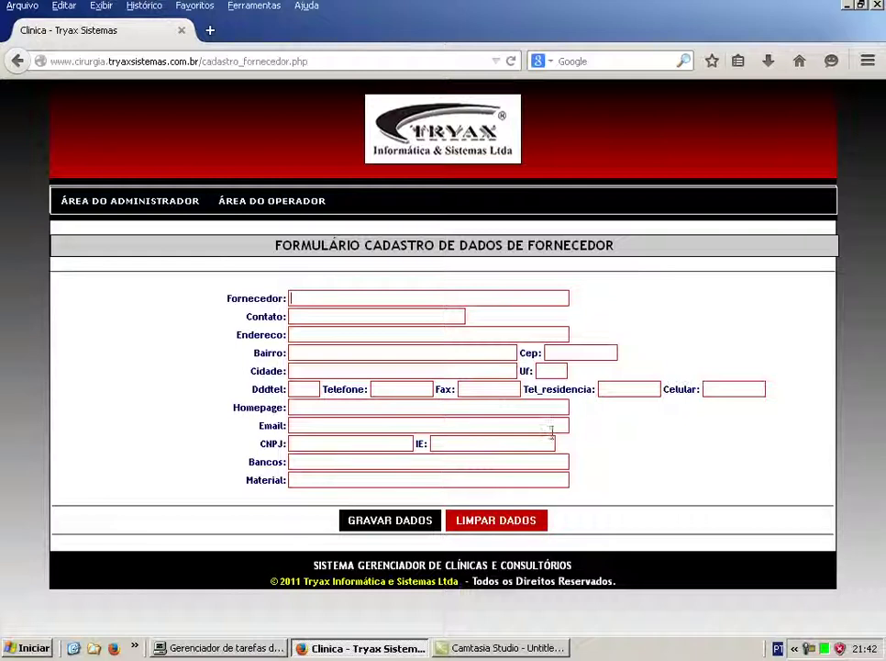
{"action": "left_click", "coordinate": [128, 212]}
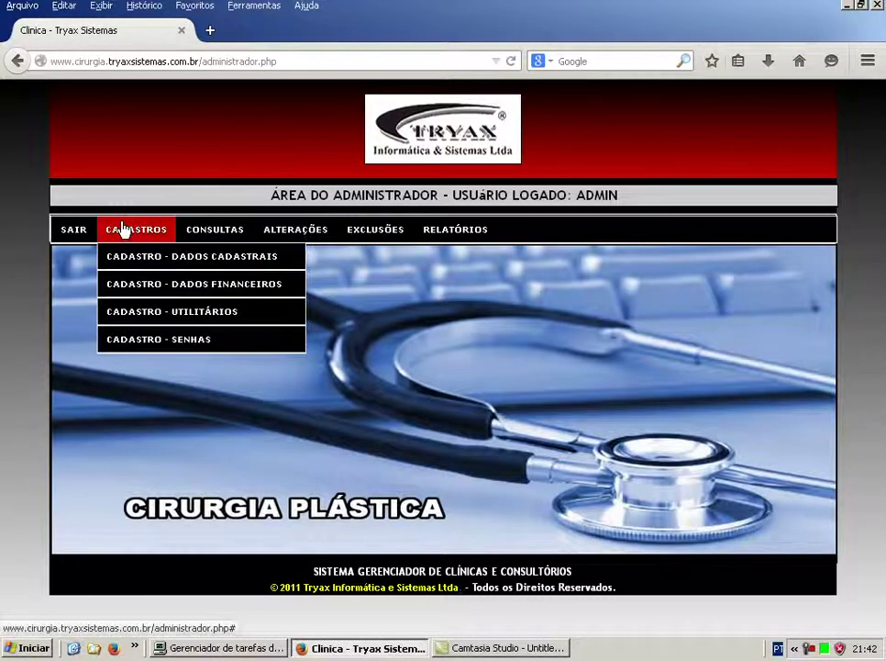
Open Cadastro Recibo Pacientes from the Cadastro - Dados Financeiros menu.
{"action": "mouse_move", "coordinate": [133, 294]}
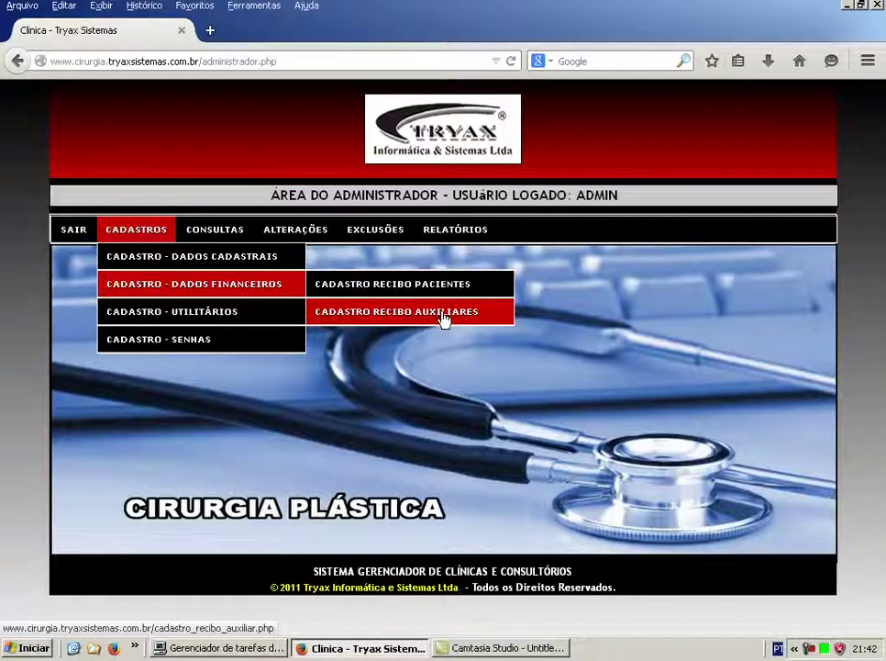
{"action": "left_click", "coordinate": [419, 289]}
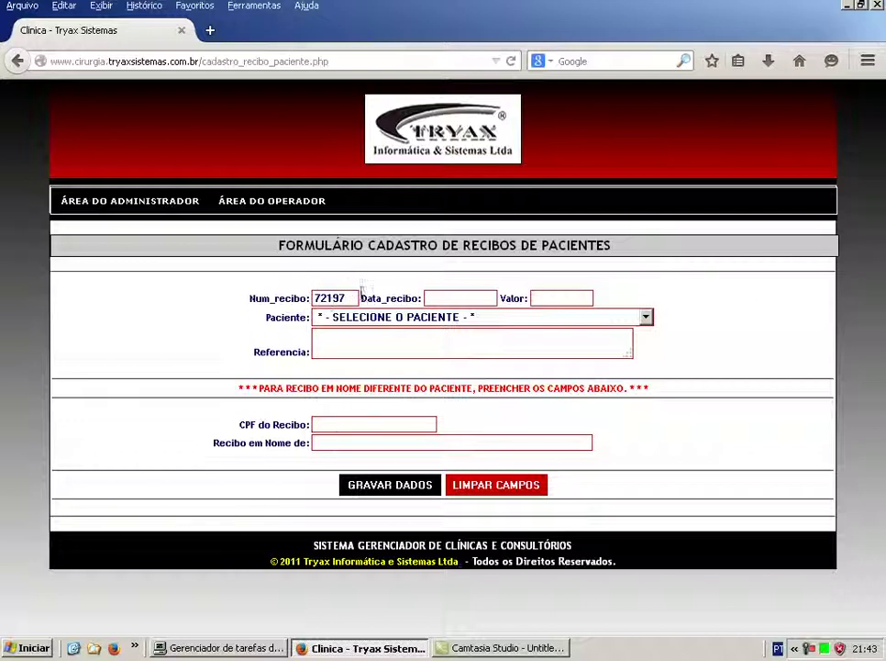
Select the Data_recibo field and look through the Paciente list without choosing a patient.
{"action": "left_click", "coordinate": [461, 299]}
{"action": "left_click", "coordinate": [646, 319]}
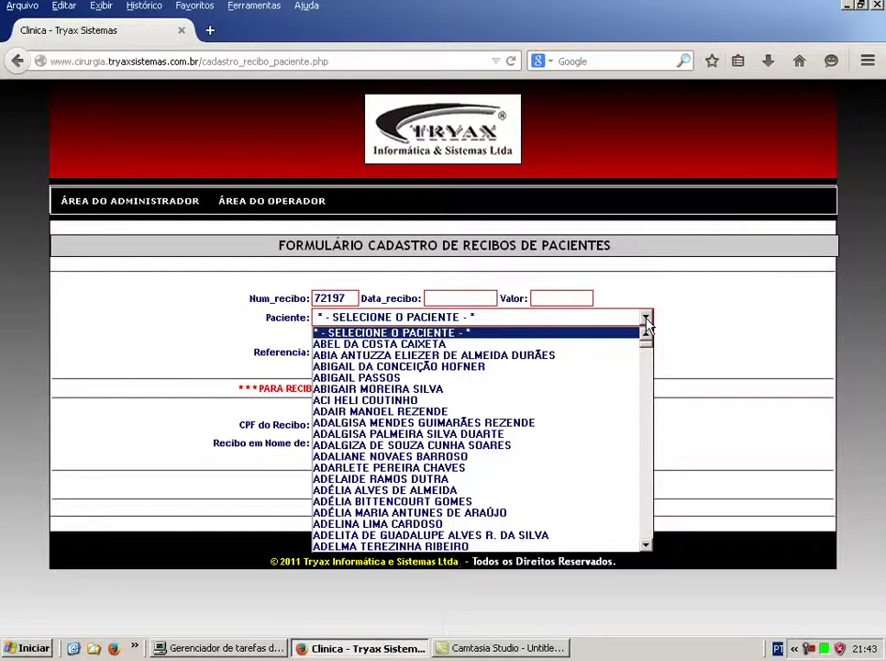
{"action": "left_click", "coordinate": [646, 319]}
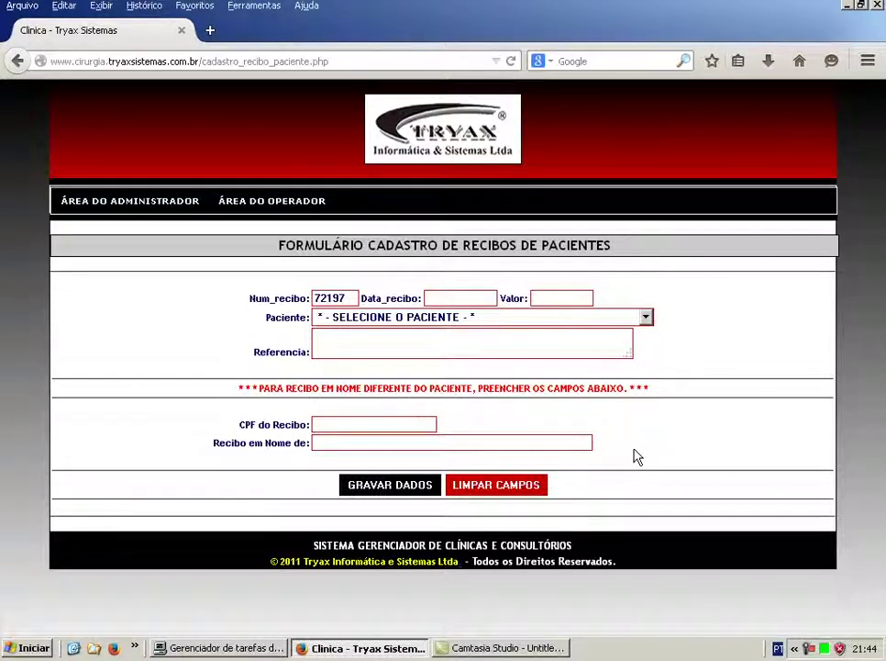
Open the Cadastro Recibo Auxiliares form (receipt 68342) and view the Auxiliar list without choosing.
{"action": "left_click", "coordinate": [159, 211]}
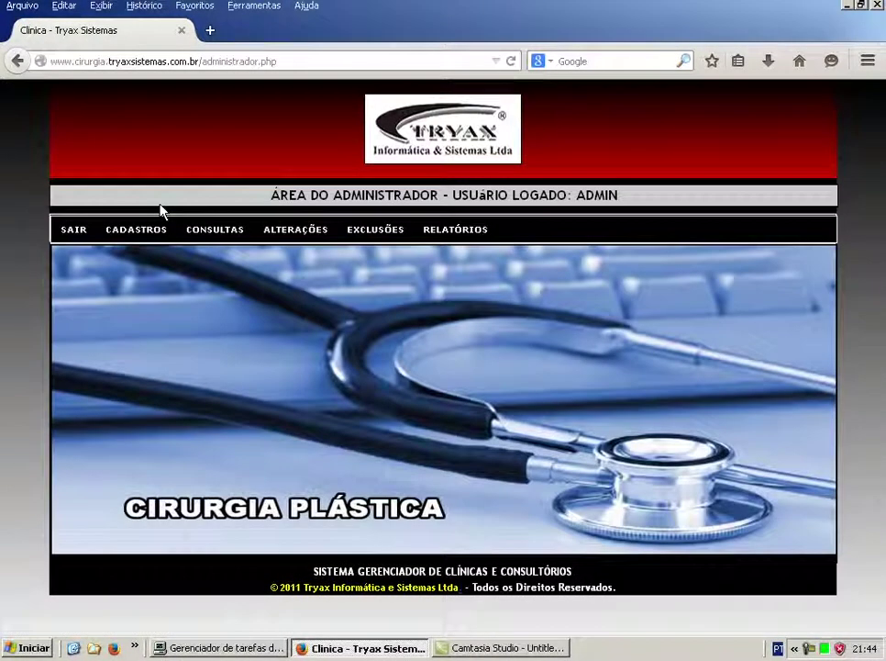
{"action": "mouse_move", "coordinate": [142, 231]}
{"action": "mouse_move", "coordinate": [253, 283]}
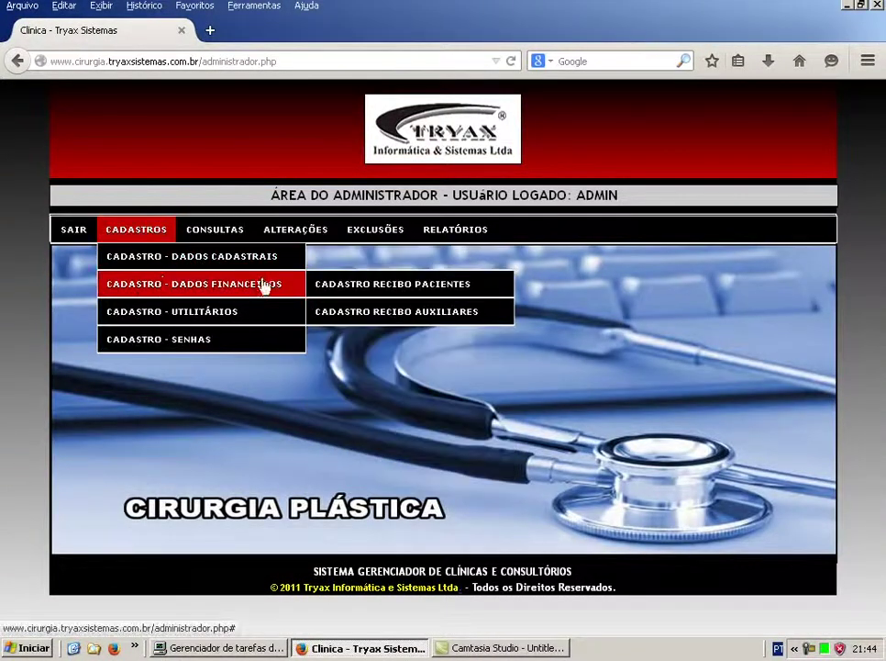
{"action": "left_click", "coordinate": [381, 314]}
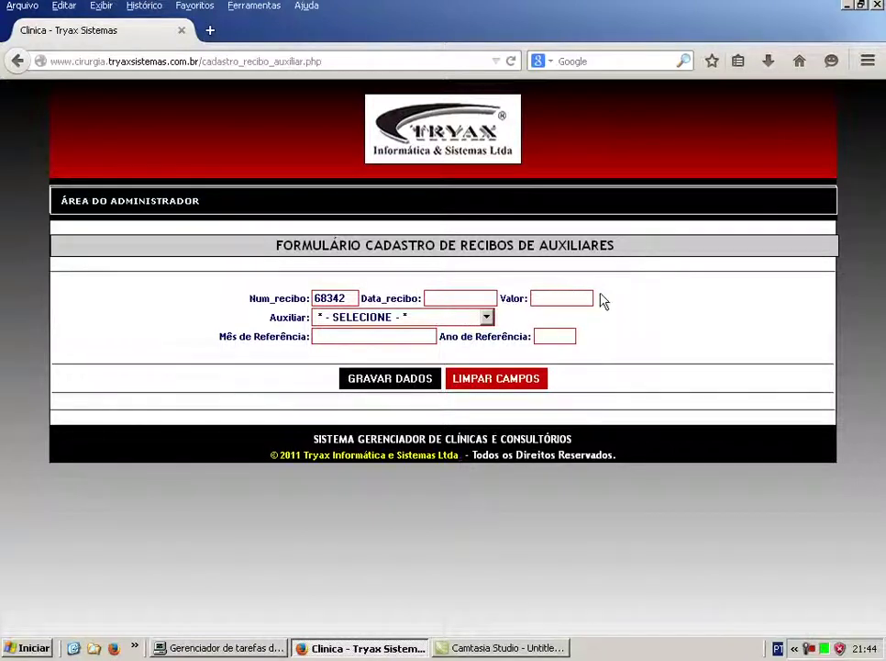
{"action": "left_click", "coordinate": [486, 317]}
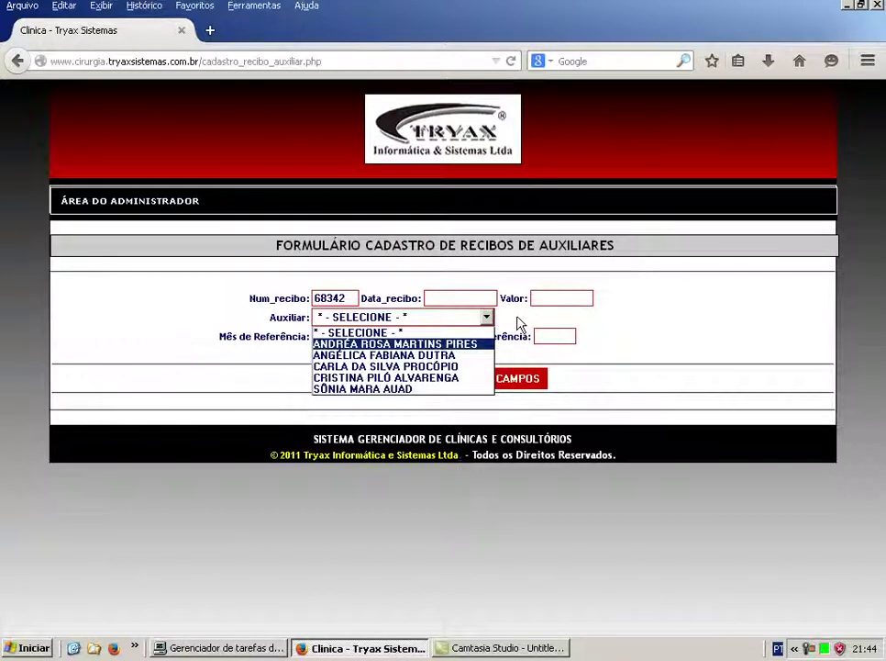
{"action": "left_click", "coordinate": [519, 323]}
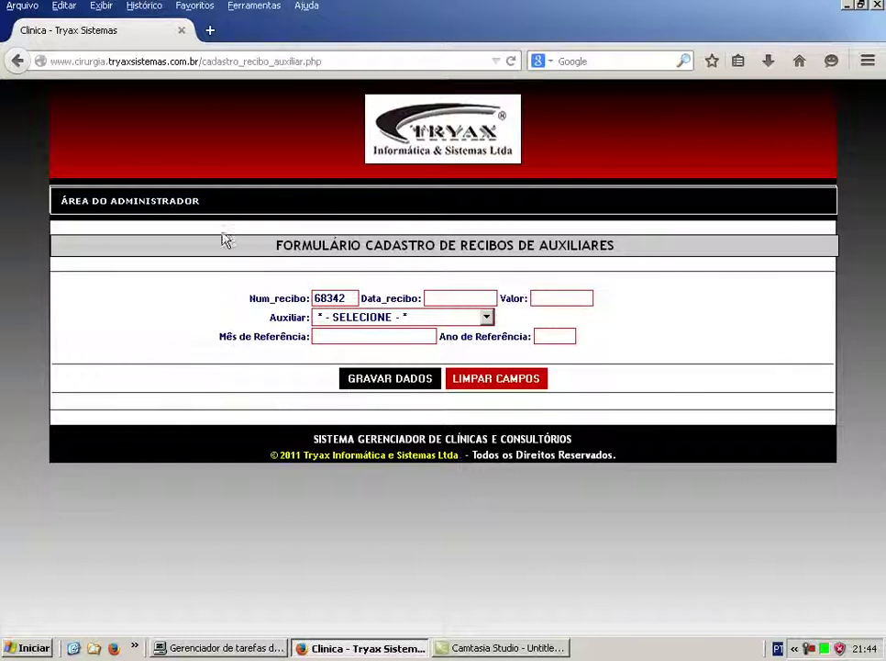
Return to the Área do Administrador and browse the Utilitários, Senhas, Sair and Consultas menus.
{"action": "left_click", "coordinate": [116, 203]}
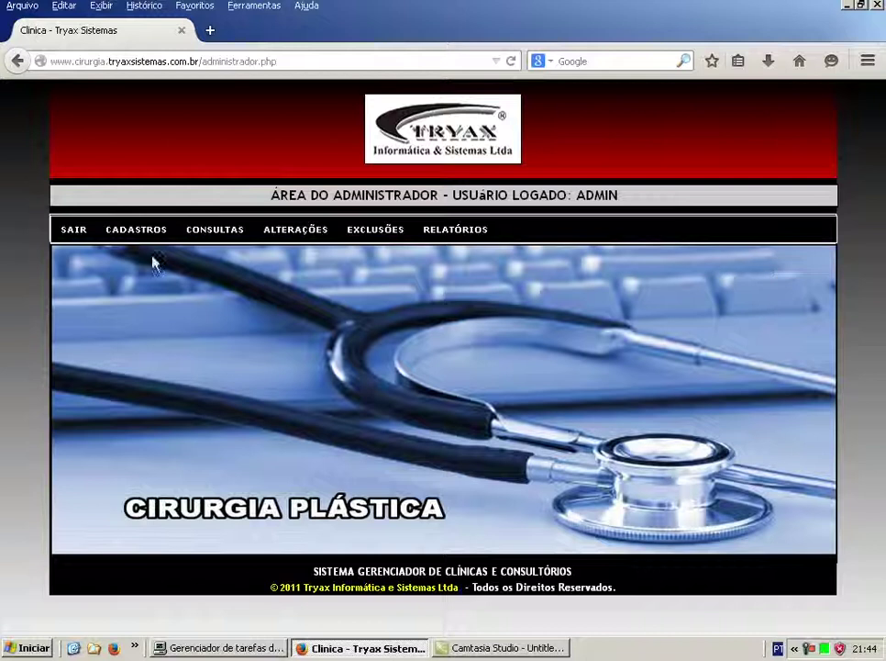
{"action": "mouse_move", "coordinate": [136, 231]}
{"action": "mouse_move", "coordinate": [119, 312]}
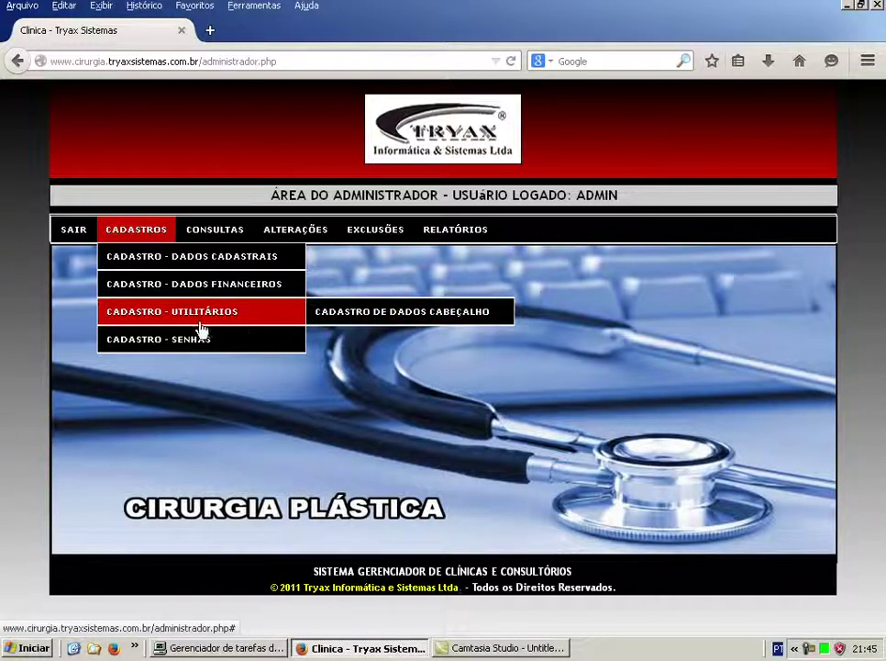
{"action": "mouse_move", "coordinate": [184, 342]}
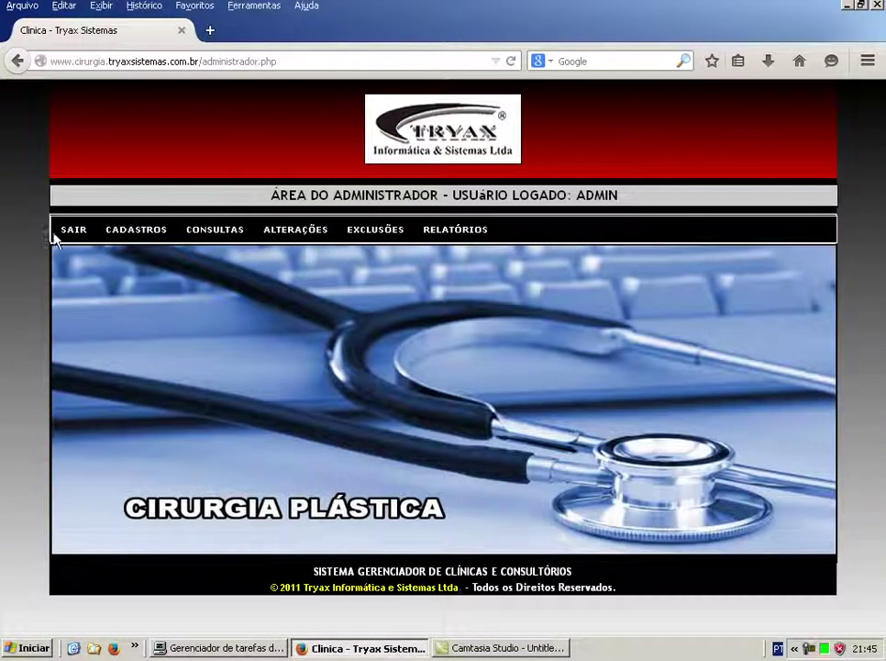
{"action": "mouse_move", "coordinate": [66, 237]}
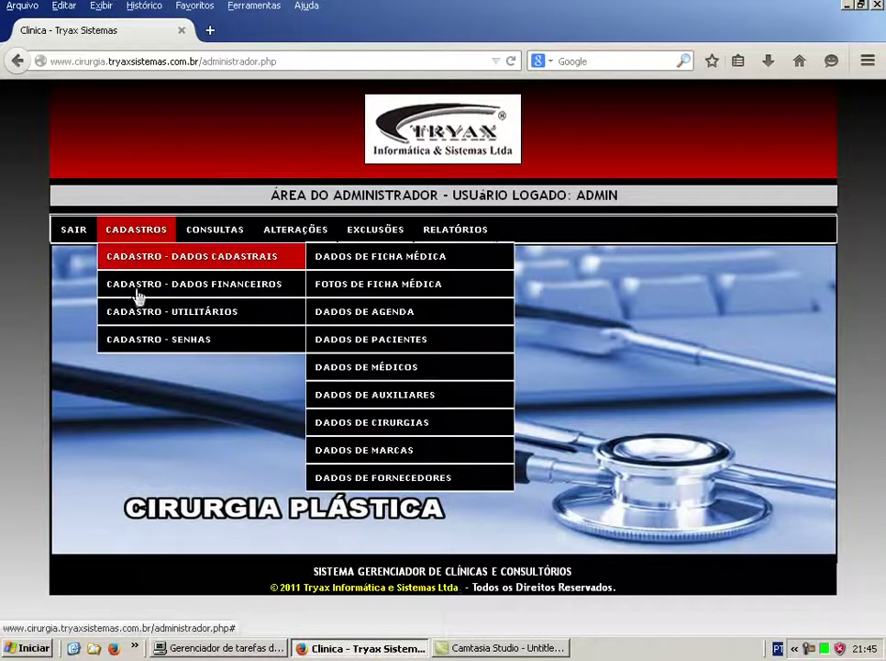
Open Consultas > Dados de Ficha - Por Nome and enter LEITE as the search name.
{"action": "mouse_move", "coordinate": [212, 241]}
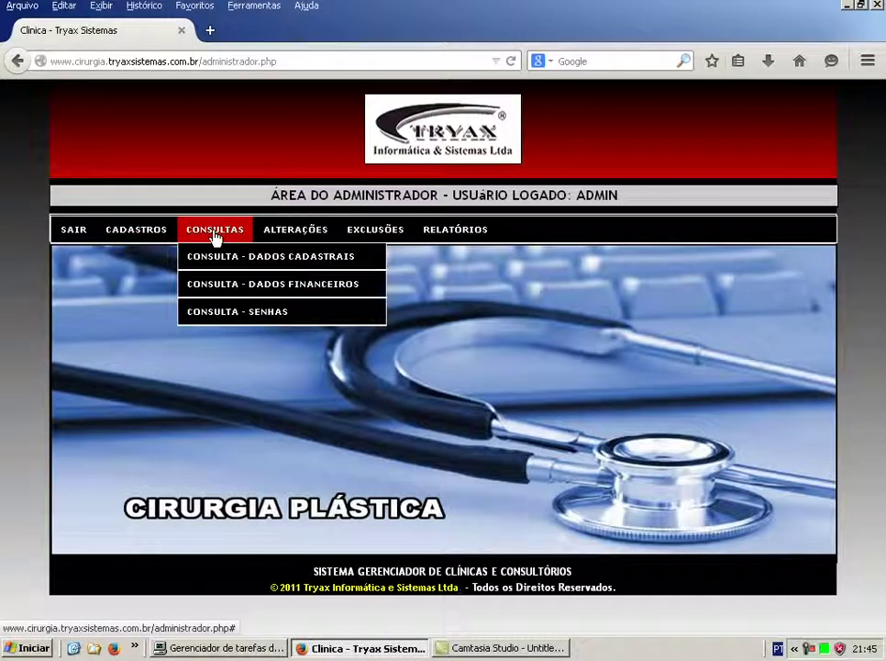
{"action": "mouse_move", "coordinate": [235, 259]}
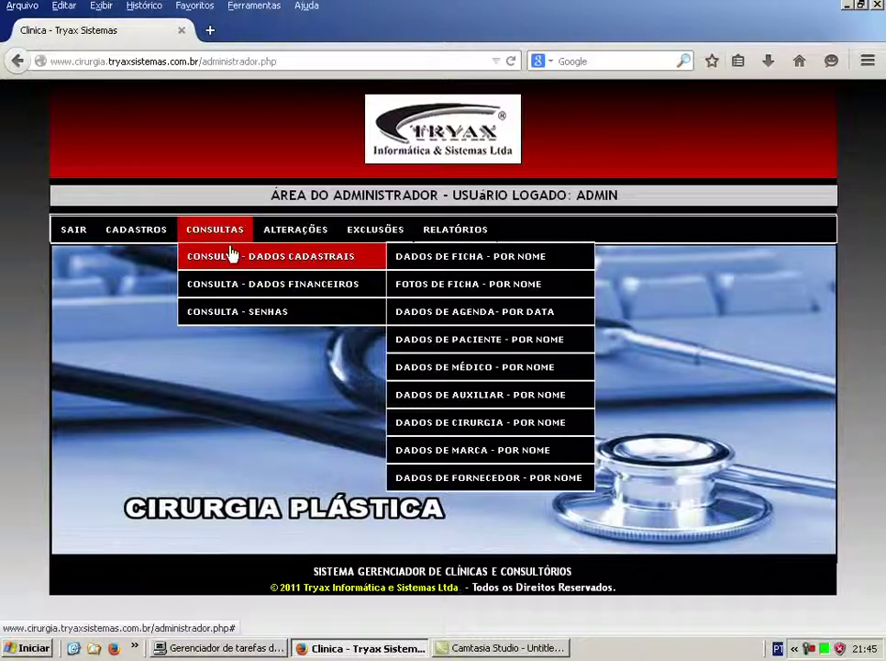
{"action": "left_click", "coordinate": [491, 266]}
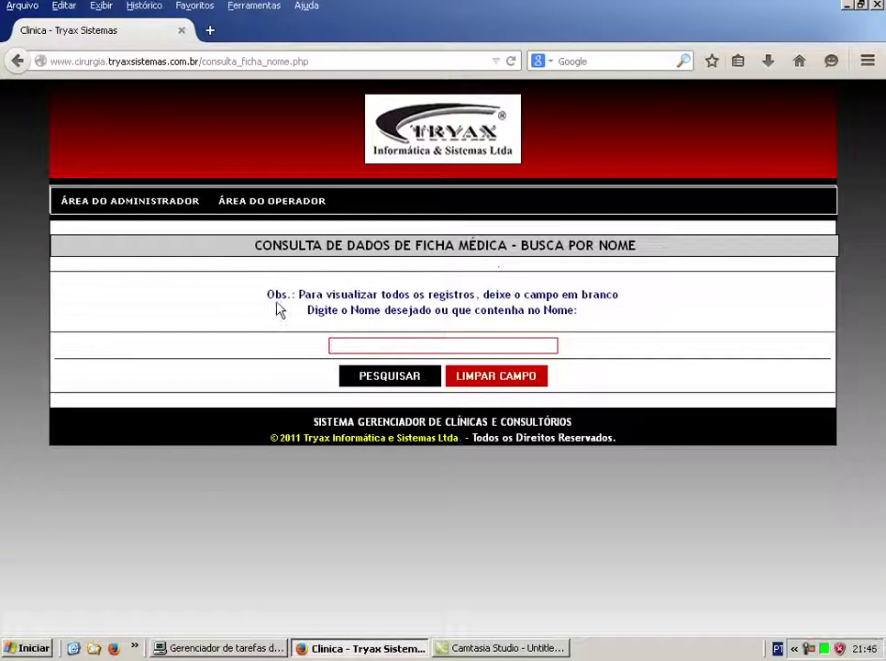
{"action": "left_click", "coordinate": [446, 345]}
{"action": "left_click", "coordinate": [446, 345]}
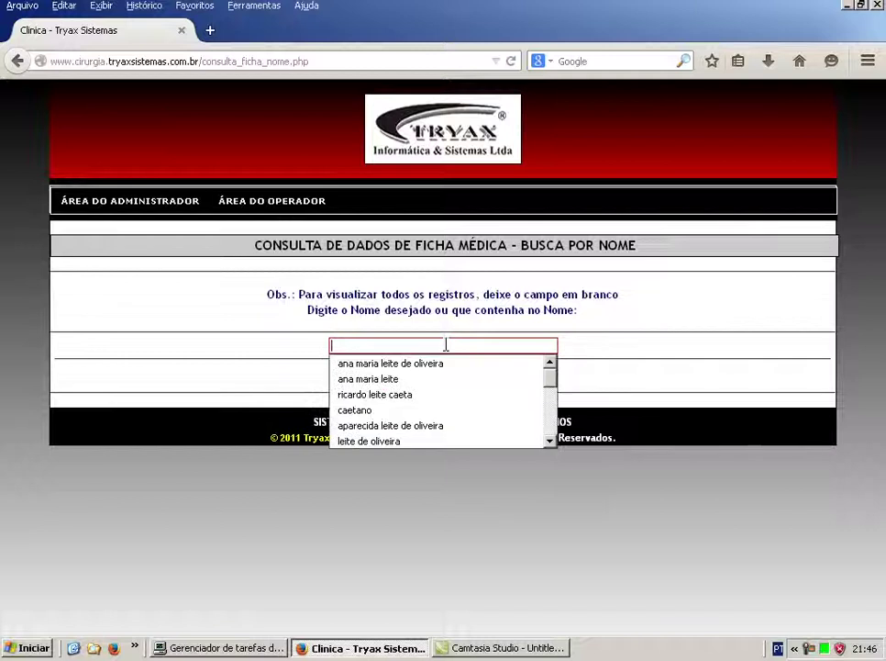
{"action": "left_click", "coordinate": [436, 341]}
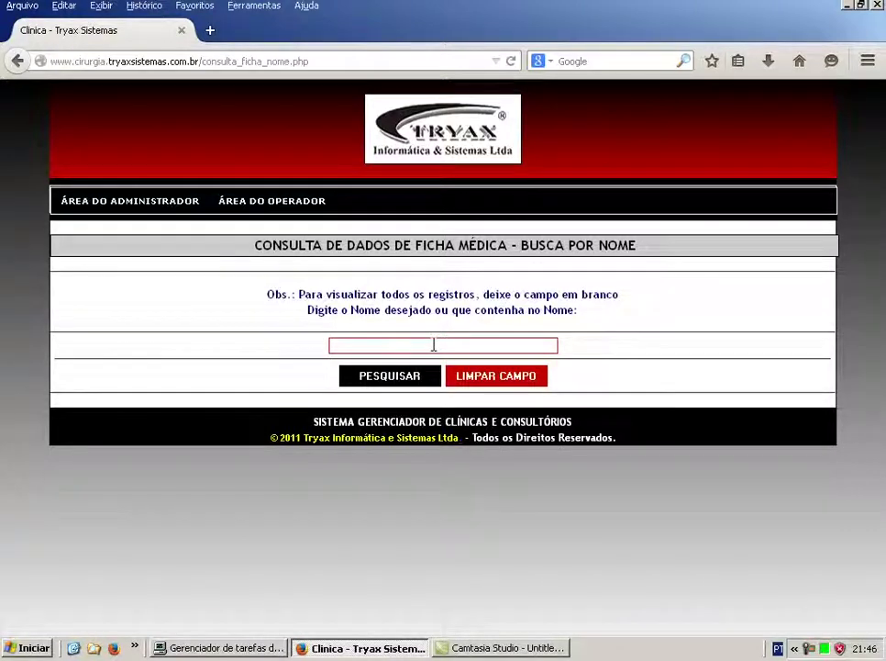
{"action": "type", "text": "LEITE"}
{"action": "key", "text": "Escape"}
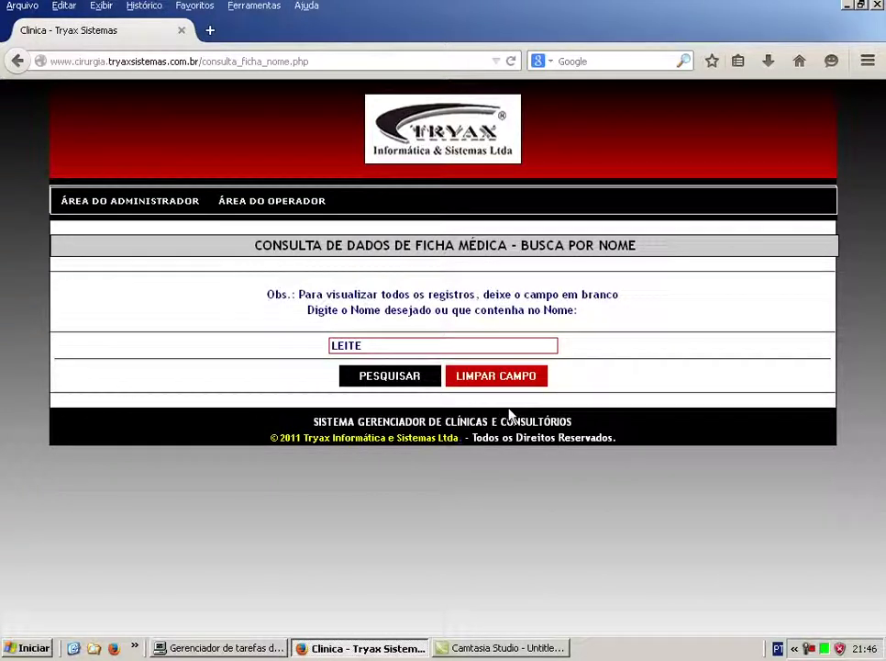
{"action": "left_click", "coordinate": [396, 375]}
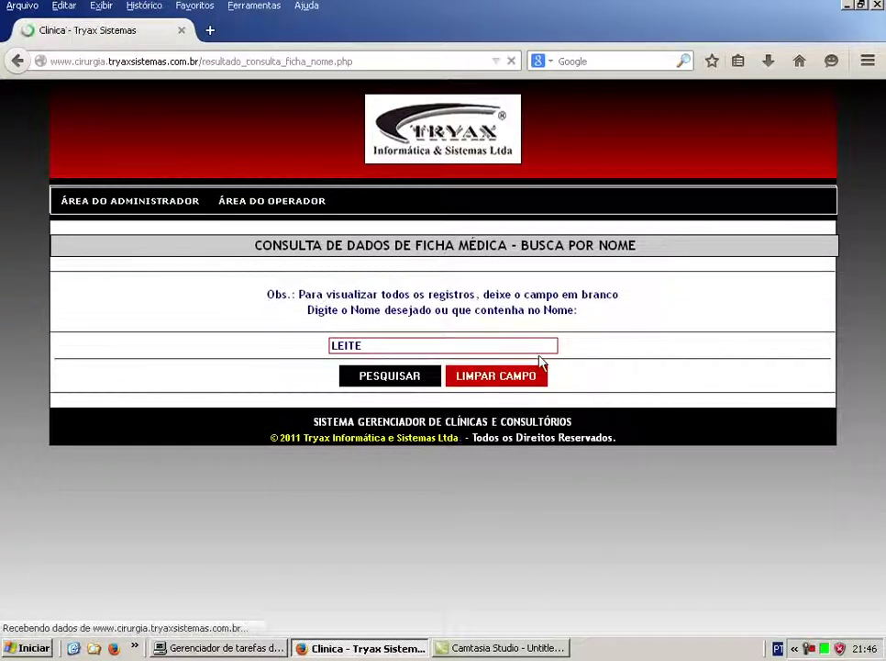
{"action": "scroll", "coordinate": [556, 376], "scroll_direction": "down", "scroll_amount": 5}
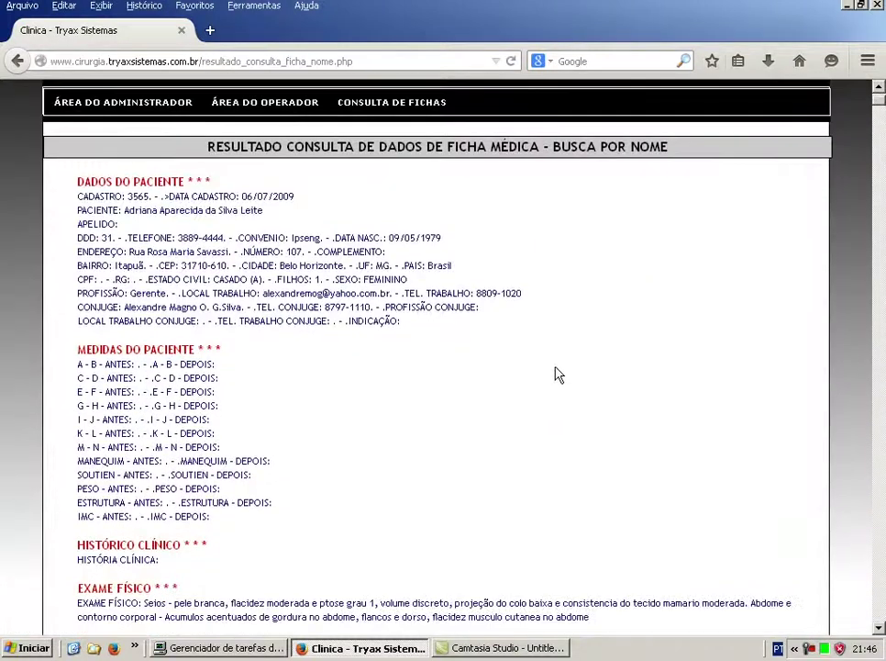
{"action": "scroll", "coordinate": [556, 374], "scroll_direction": "up", "scroll_amount": 5}
{"action": "scroll", "coordinate": [419, 240], "scroll_direction": "down", "scroll_amount": 6}
{"action": "scroll", "coordinate": [420, 239], "scroll_direction": "down", "scroll_amount": 3}
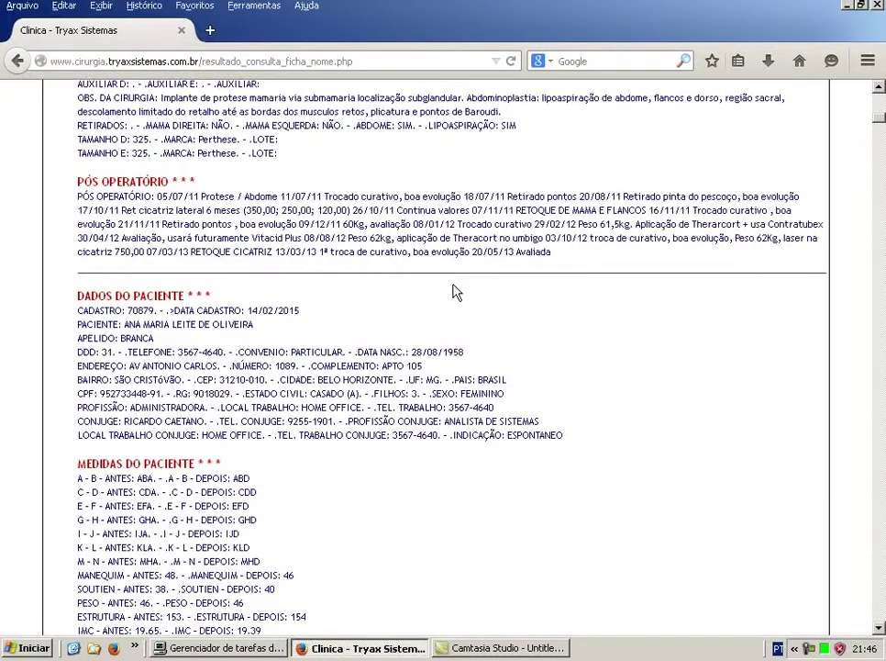
{"action": "scroll", "coordinate": [460, 289], "scroll_direction": "up", "scroll_amount": 7}
{"action": "scroll", "coordinate": [461, 289], "scroll_direction": "up", "scroll_amount": 5}
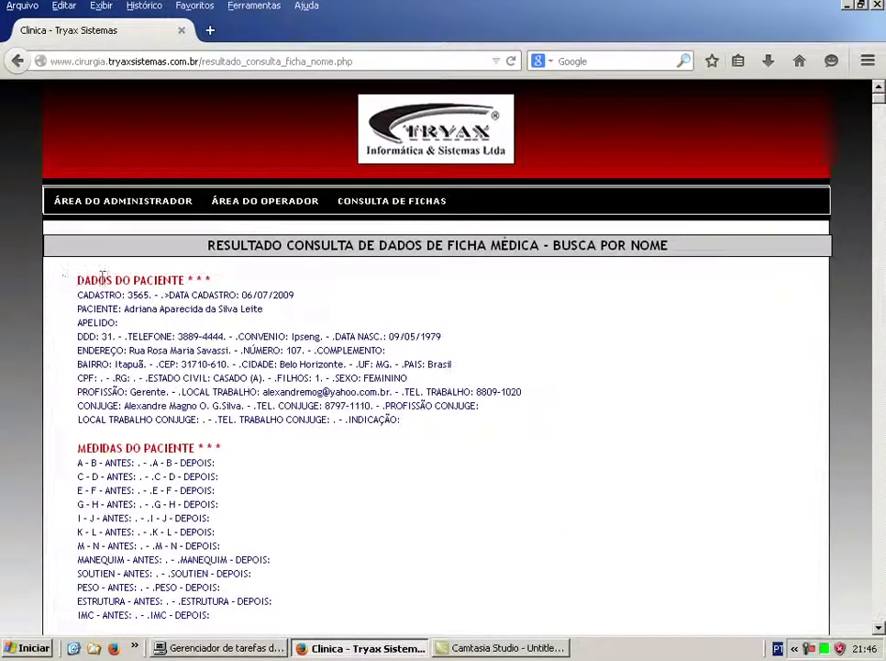
{"action": "scroll", "coordinate": [592, 382], "scroll_direction": "down", "scroll_amount": 6}
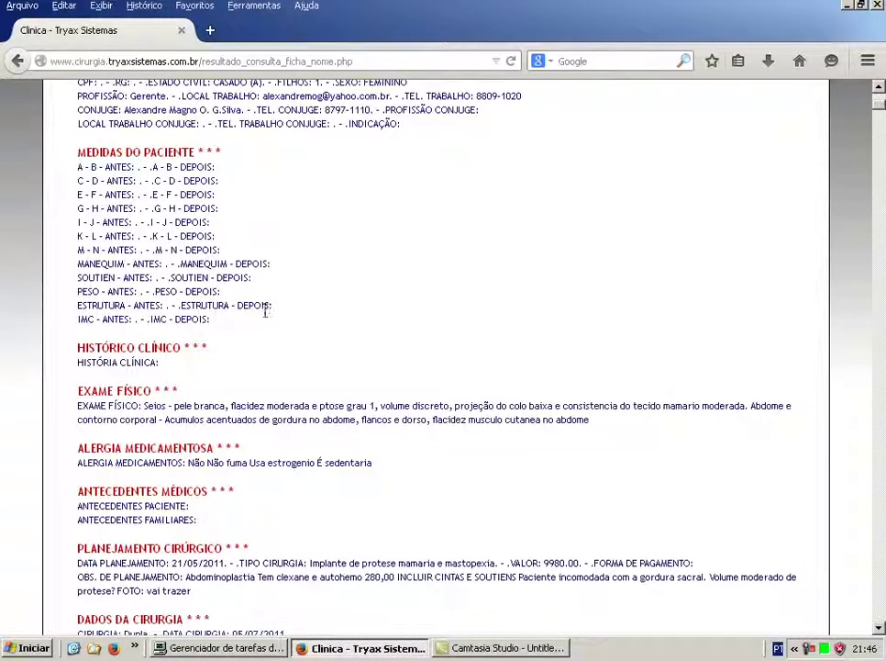
{"action": "scroll", "coordinate": [533, 360], "scroll_direction": "down", "scroll_amount": 2}
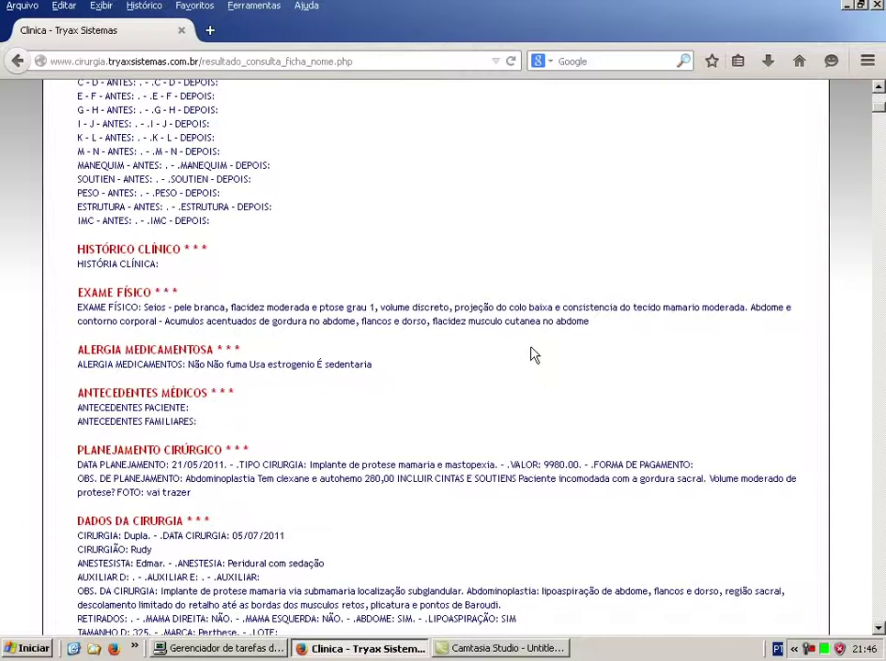
{"action": "scroll", "coordinate": [533, 349], "scroll_direction": "down", "scroll_amount": 2}
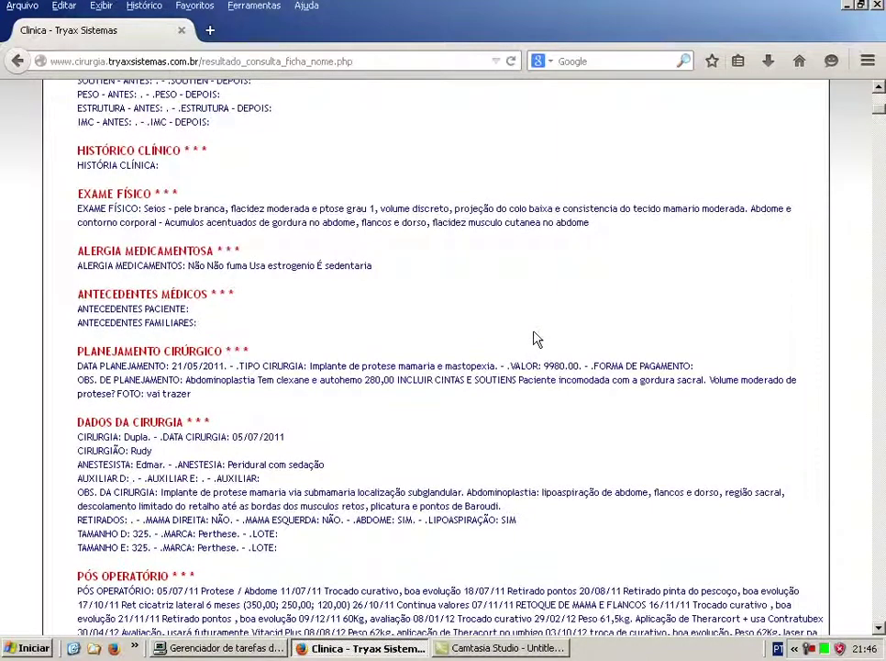
{"action": "scroll", "coordinate": [532, 335], "scroll_direction": "down", "scroll_amount": 4}
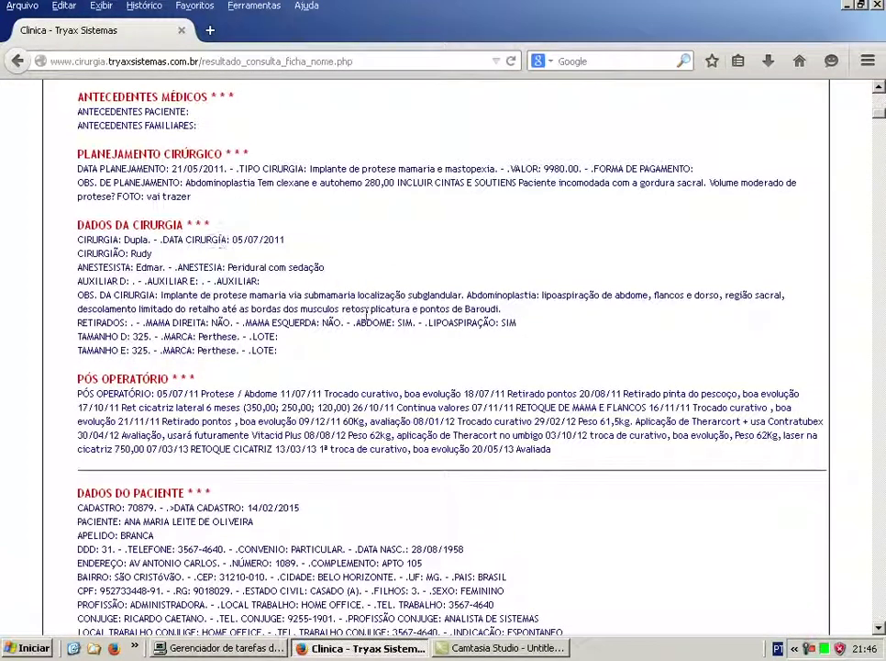
{"action": "scroll", "coordinate": [483, 264], "scroll_direction": "up", "scroll_amount": 10}
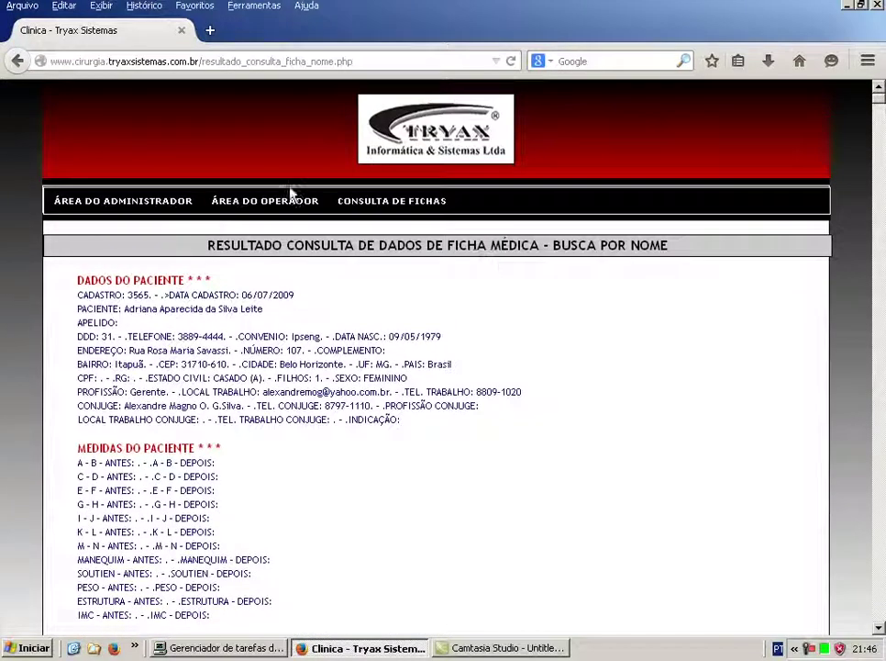
Open Consultas > Consulta - Dados Cadastrais > Fotos de Ficha - Por Nome.
{"action": "left_click", "coordinate": [135, 207]}
{"action": "mouse_move", "coordinate": [211, 233]}
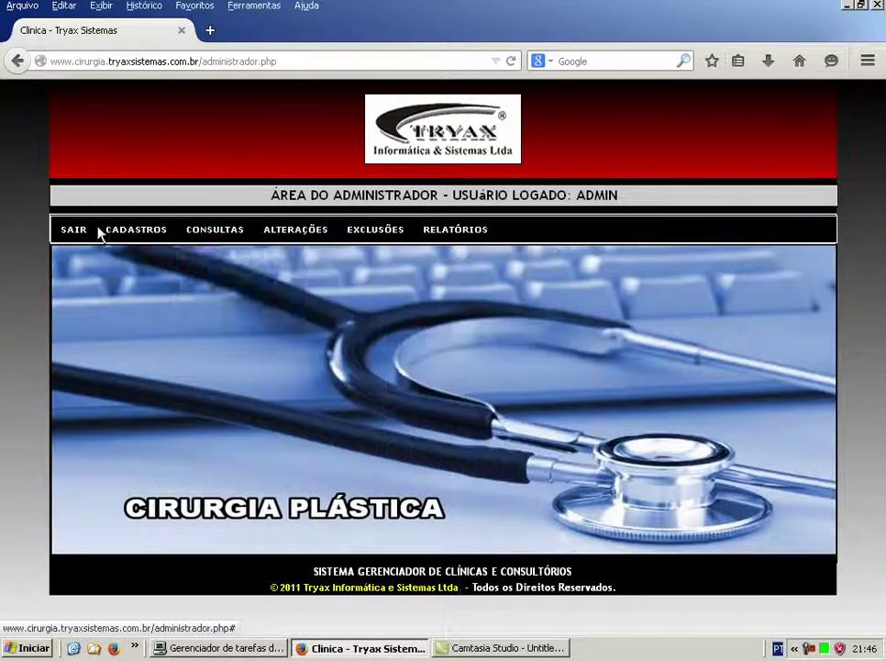
{"action": "mouse_move", "coordinate": [136, 229]}
{"action": "mouse_move", "coordinate": [160, 262]}
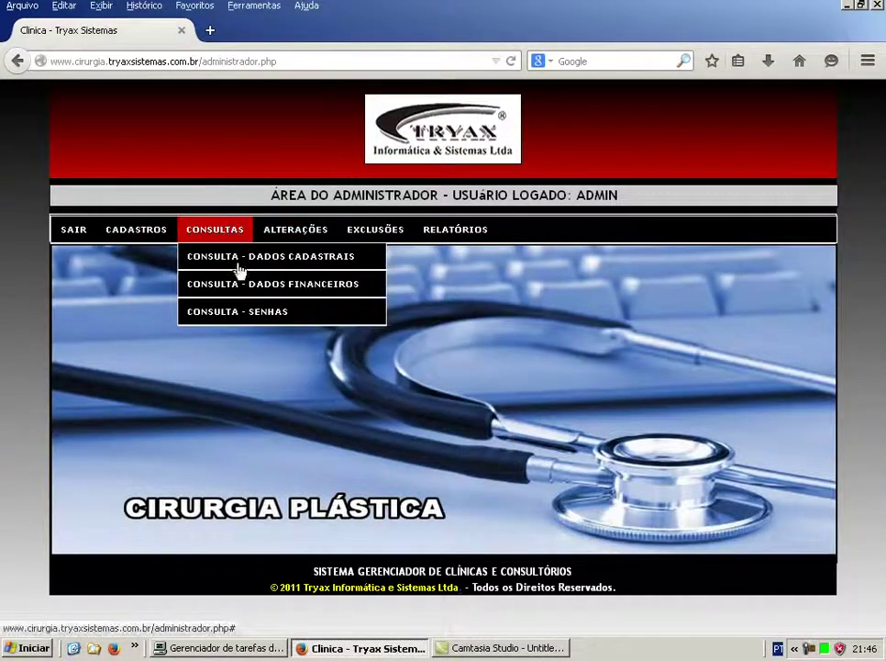
{"action": "mouse_move", "coordinate": [245, 267]}
{"action": "left_click", "coordinate": [429, 290]}
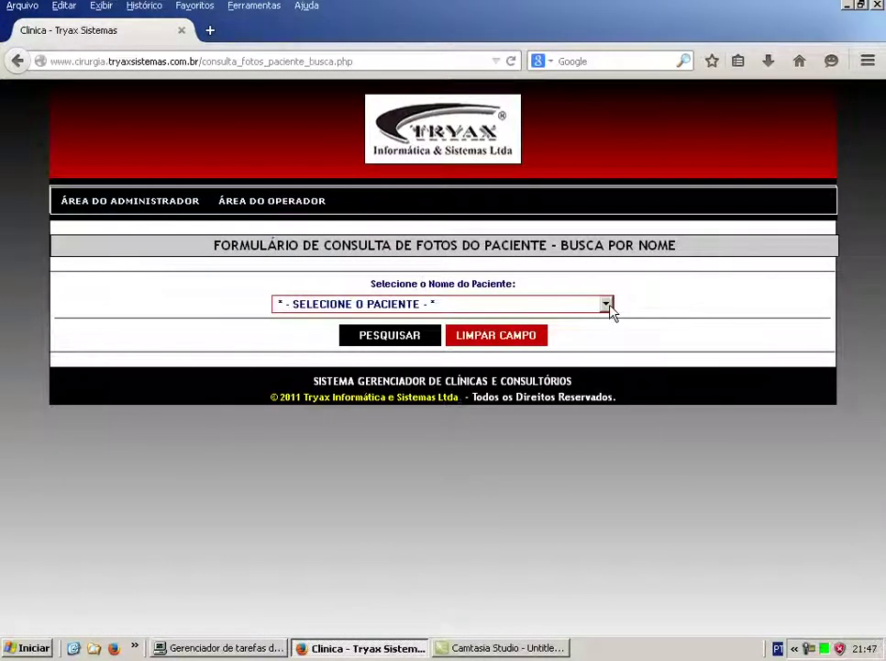
Pick a patient, search and display their photo, then go back to the photo selection form.
{"action": "left_click", "coordinate": [608, 308]}
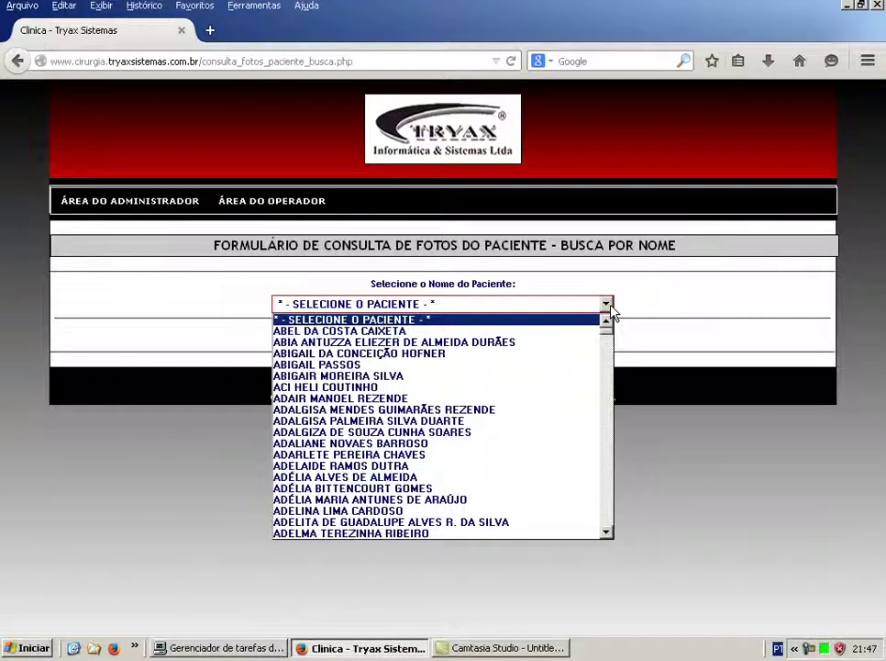
{"action": "left_click", "coordinate": [385, 420]}
{"action": "left_click", "coordinate": [388, 338]}
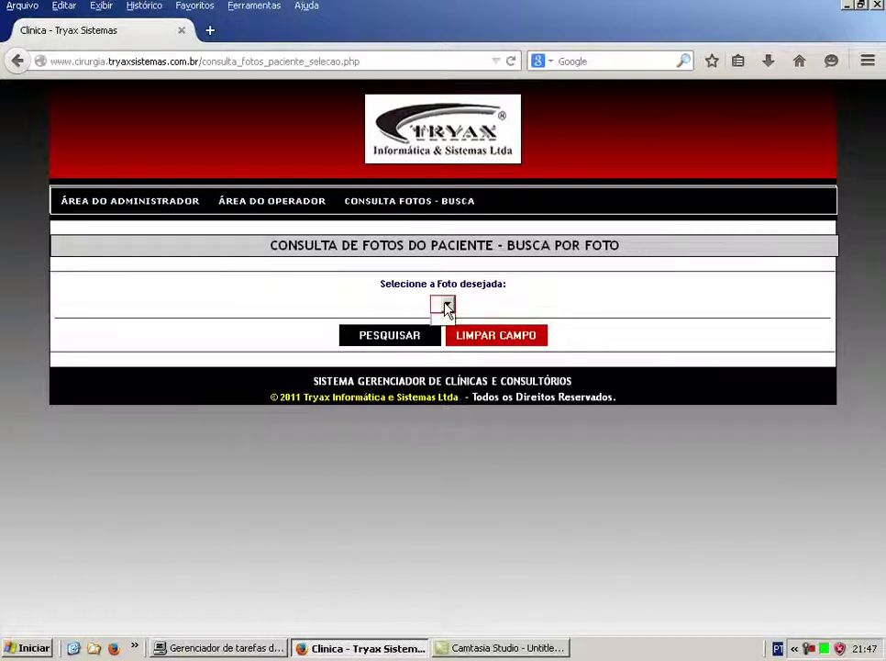
{"action": "left_click", "coordinate": [396, 338]}
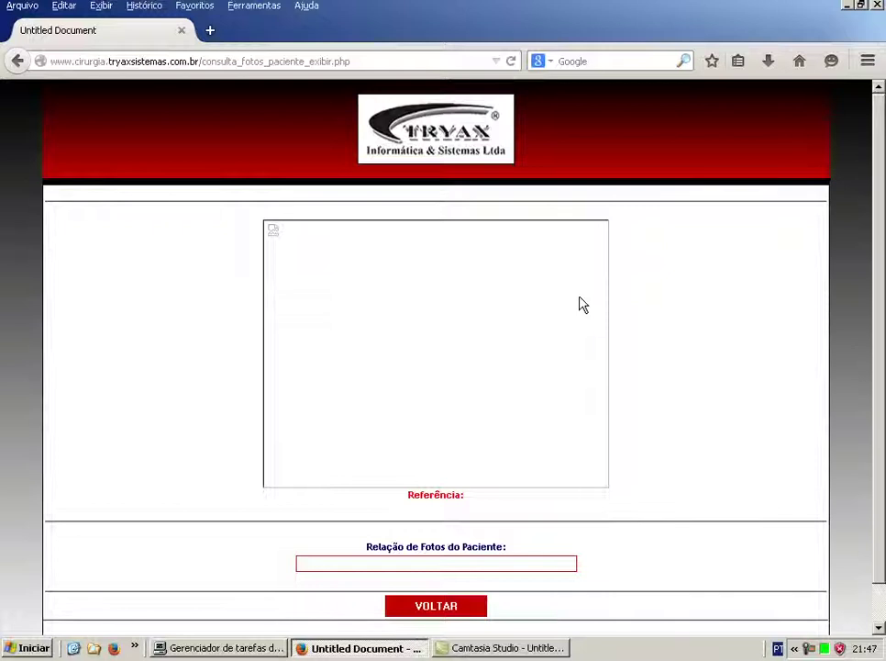
{"action": "scroll", "coordinate": [684, 326], "scroll_direction": "down", "scroll_amount": 1}
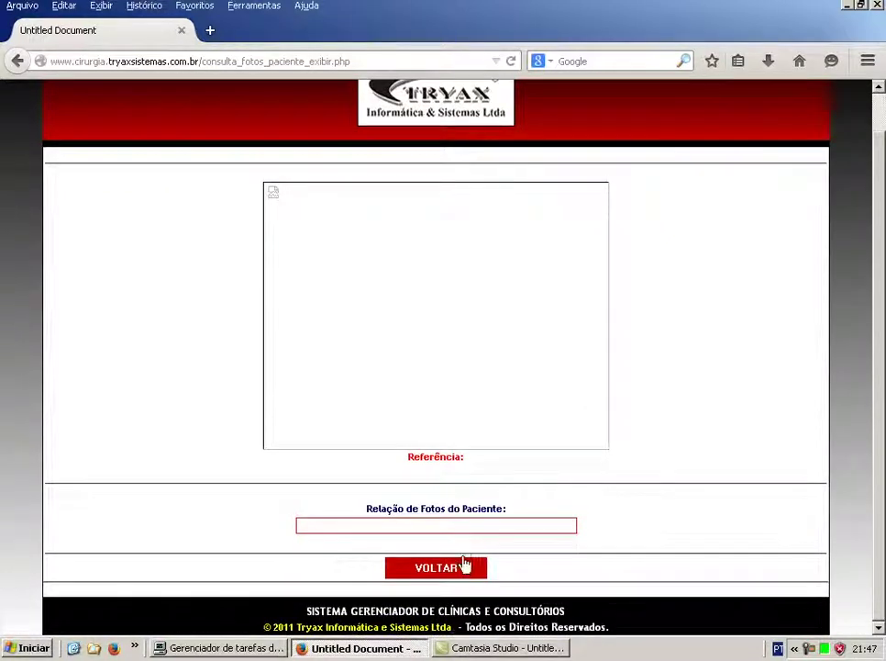
{"action": "left_click", "coordinate": [464, 568]}
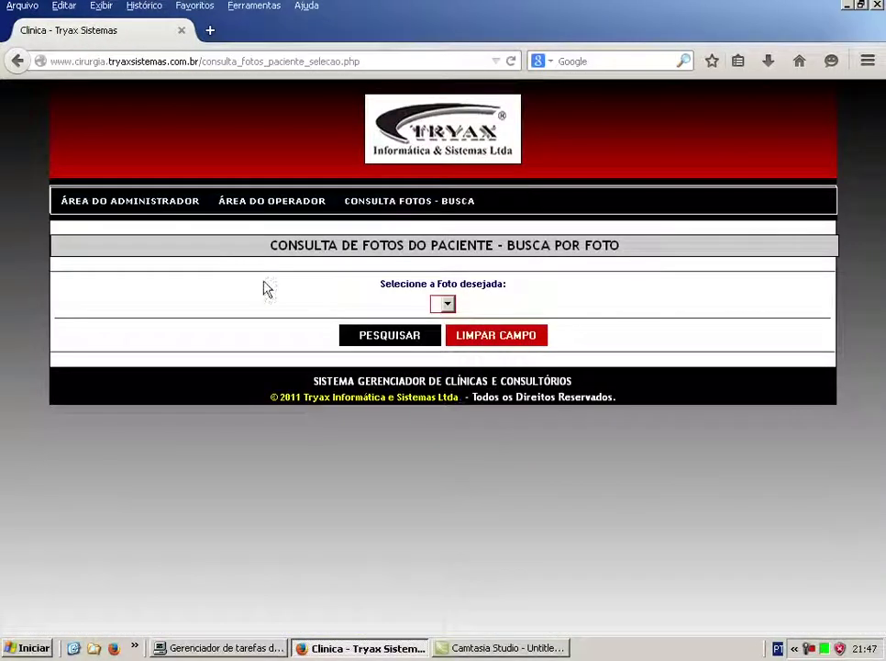
In Dados de Agenda - Por Data, choose doctor NOME DO MÉDICO, clear the fields, then return to the admin area.
{"action": "left_click", "coordinate": [154, 210]}
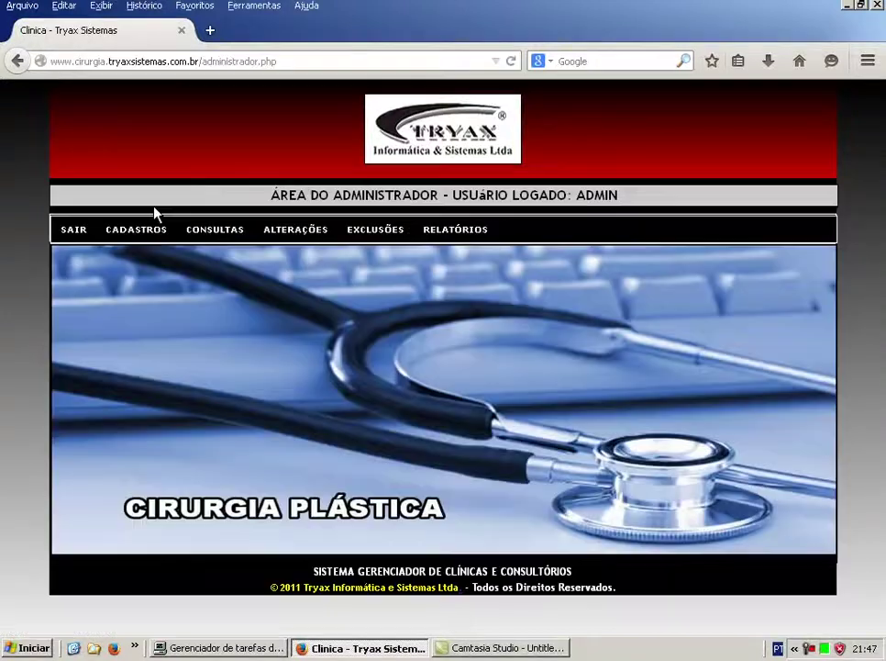
{"action": "mouse_move", "coordinate": [225, 227]}
{"action": "mouse_move", "coordinate": [247, 267]}
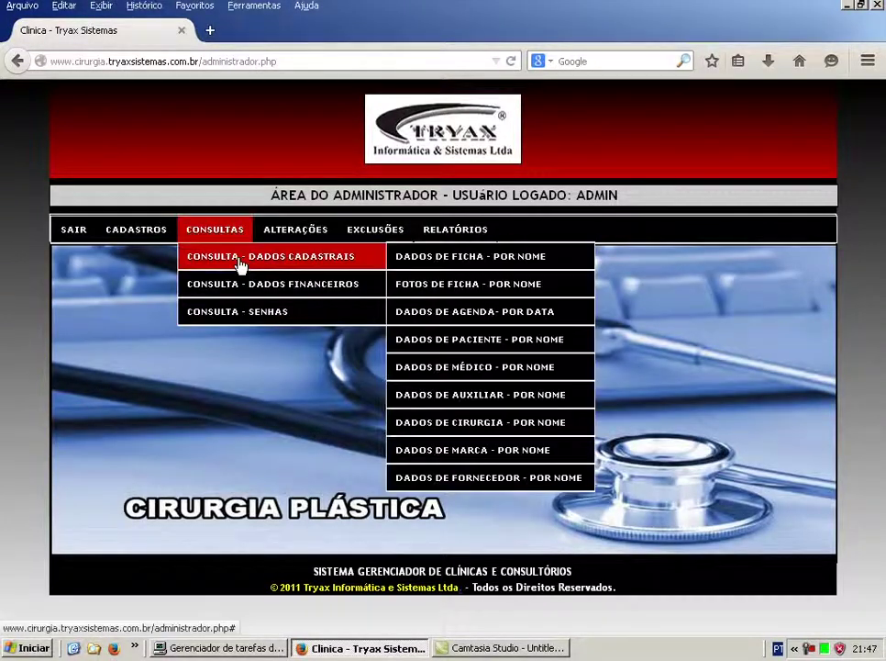
{"action": "left_click", "coordinate": [491, 314]}
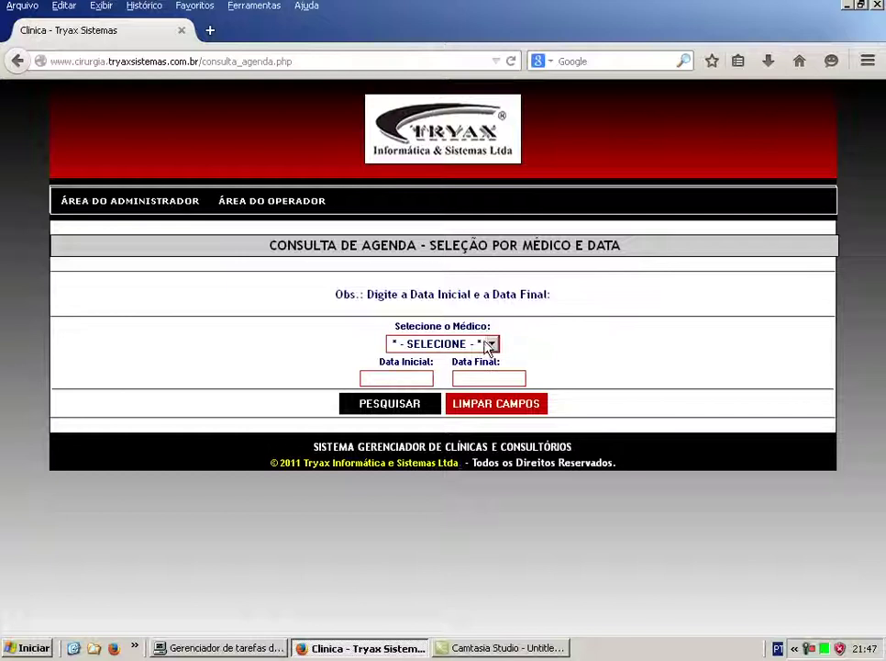
{"action": "left_click", "coordinate": [493, 344]}
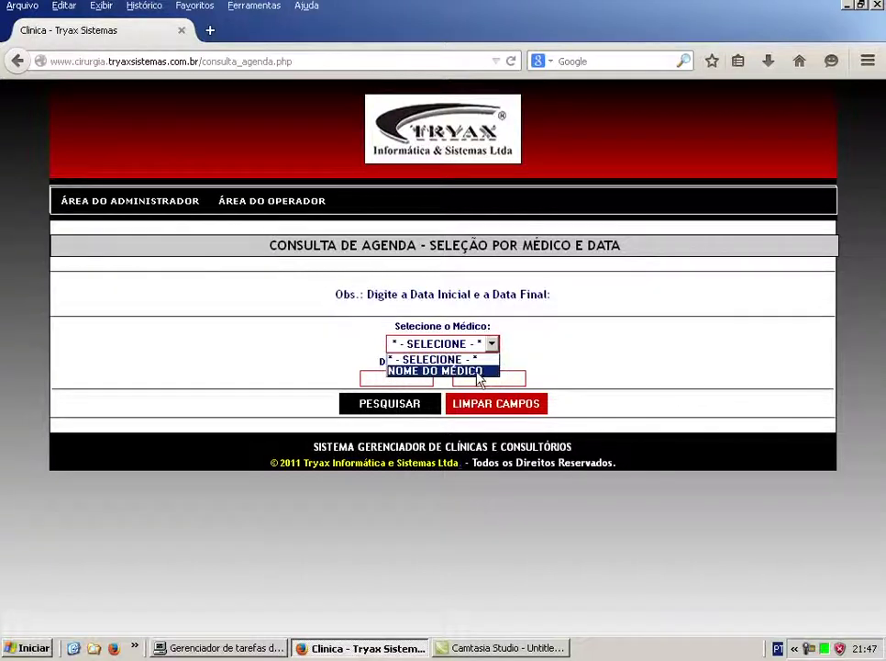
{"action": "left_click", "coordinate": [477, 372]}
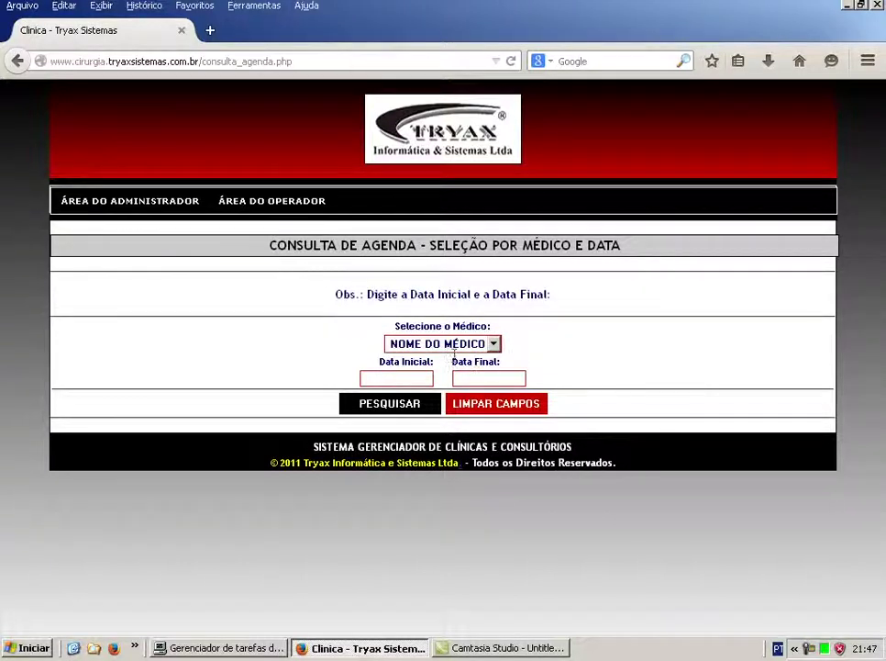
{"action": "left_click", "coordinate": [504, 410]}
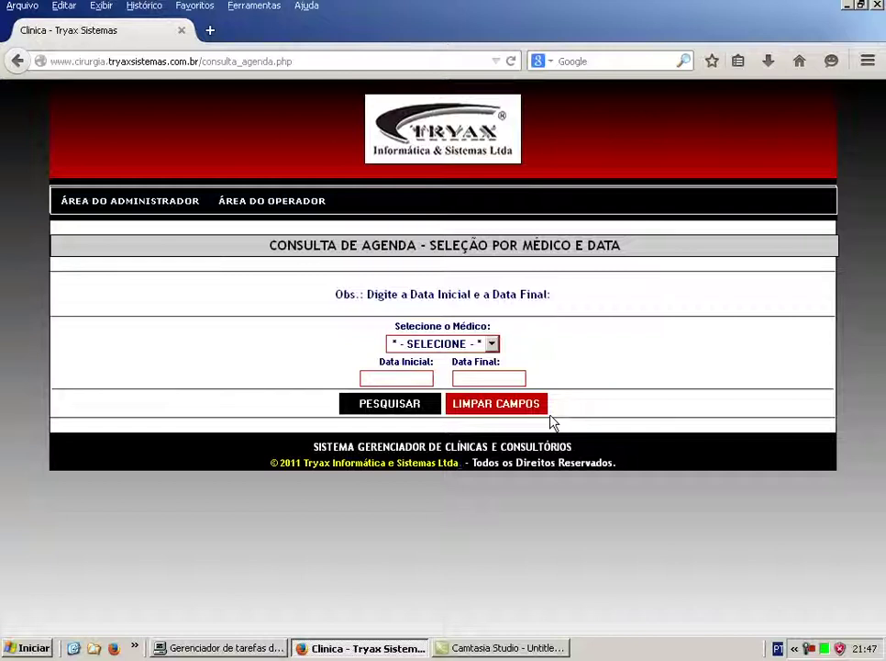
{"action": "left_click", "coordinate": [144, 202]}
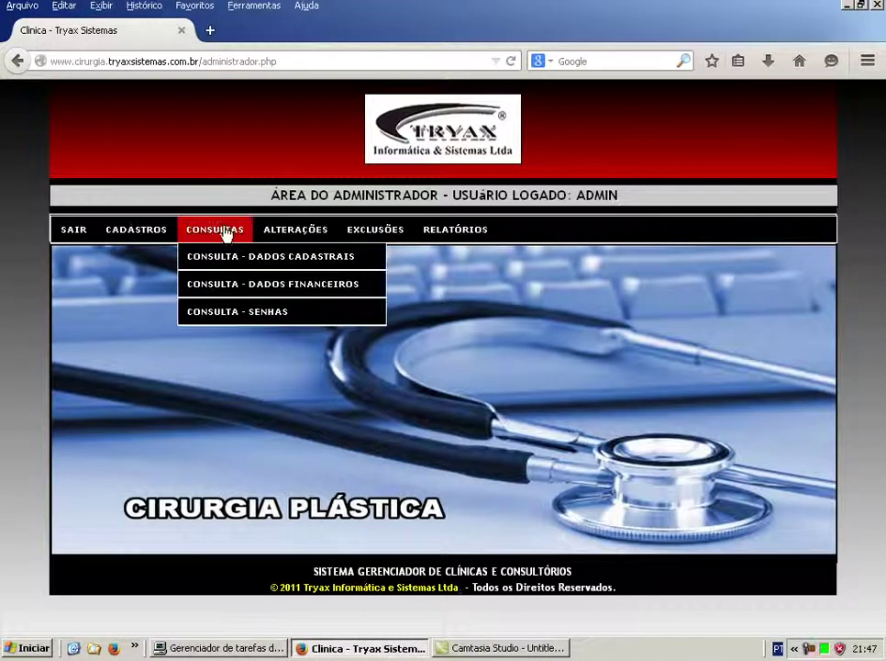
List all doctors with a blank Dados de Médico - Por Nome search, then return to the admin area.
{"action": "mouse_move", "coordinate": [231, 264]}
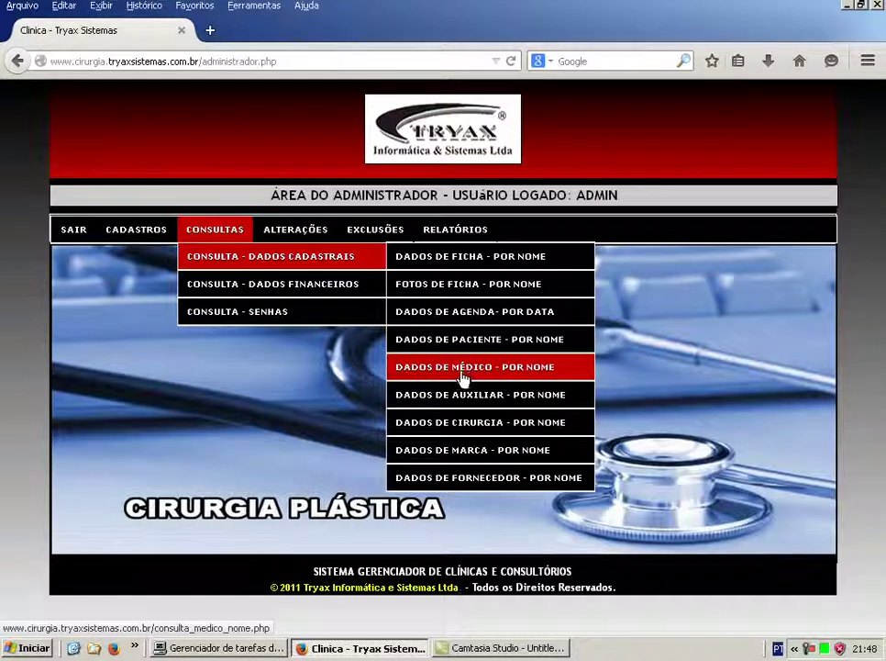
{"action": "left_click", "coordinate": [448, 377]}
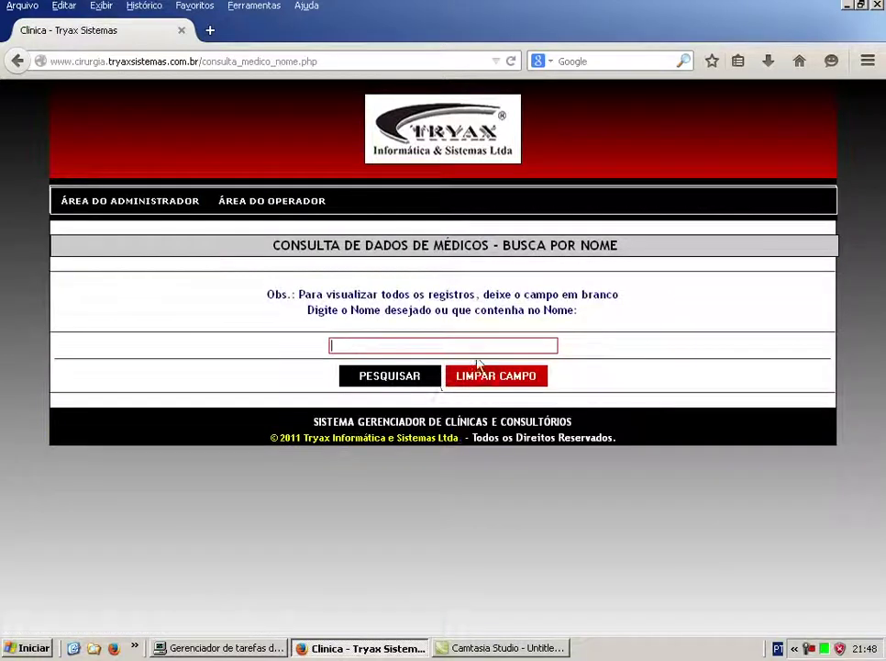
{"action": "left_click", "coordinate": [417, 378]}
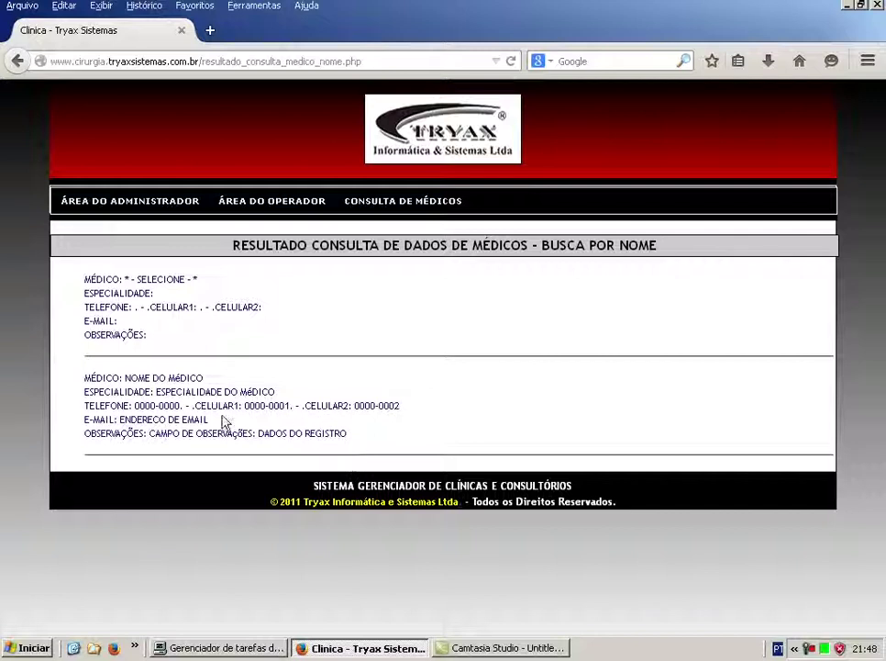
{"action": "left_click", "coordinate": [157, 202]}
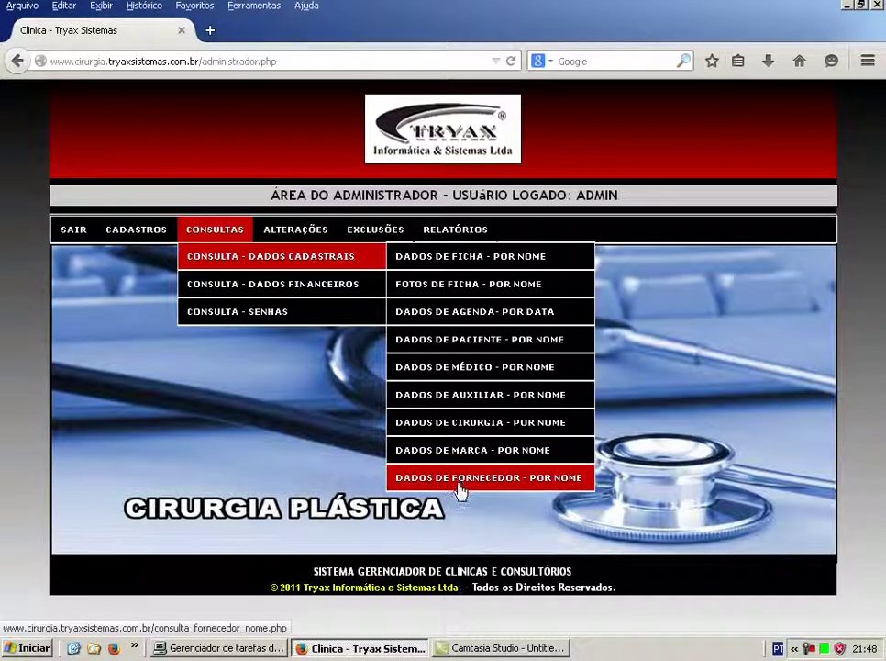
Run a blank-name Fornecedor search, browse every supplier listed, and return to the admin area.
{"action": "left_click", "coordinate": [462, 488]}
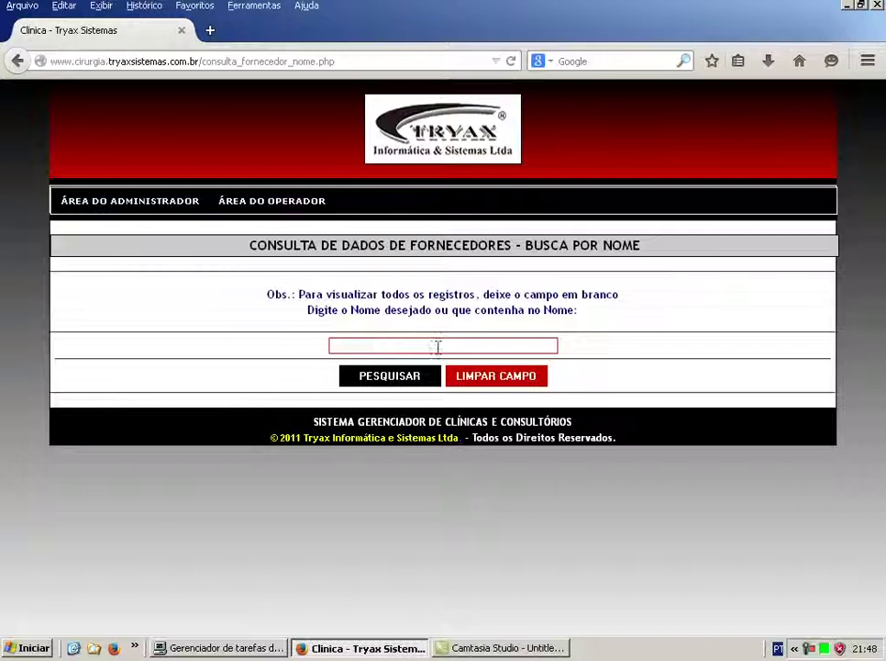
{"action": "left_click", "coordinate": [401, 378]}
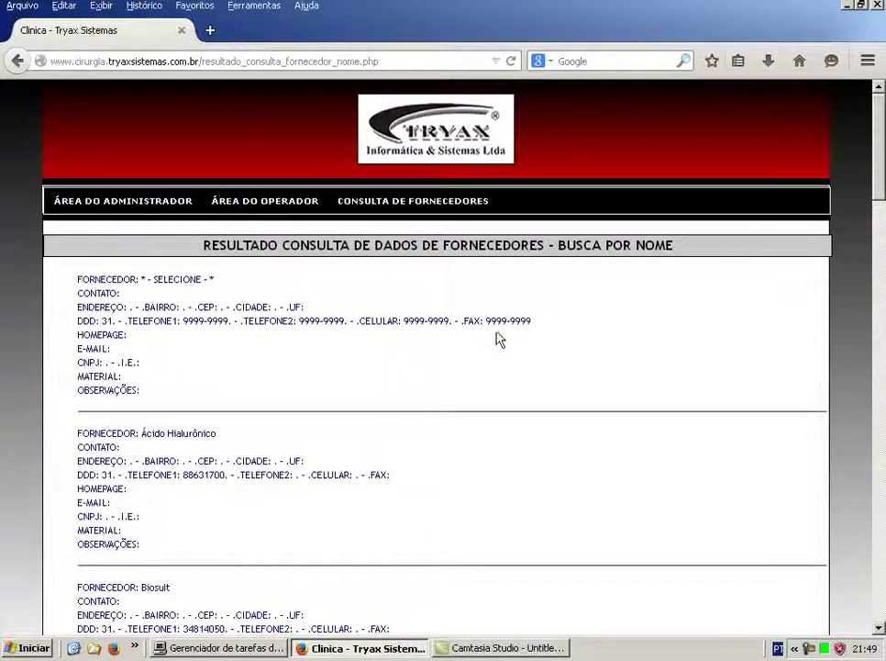
{"action": "scroll", "coordinate": [501, 335], "scroll_direction": "down", "scroll_amount": 5}
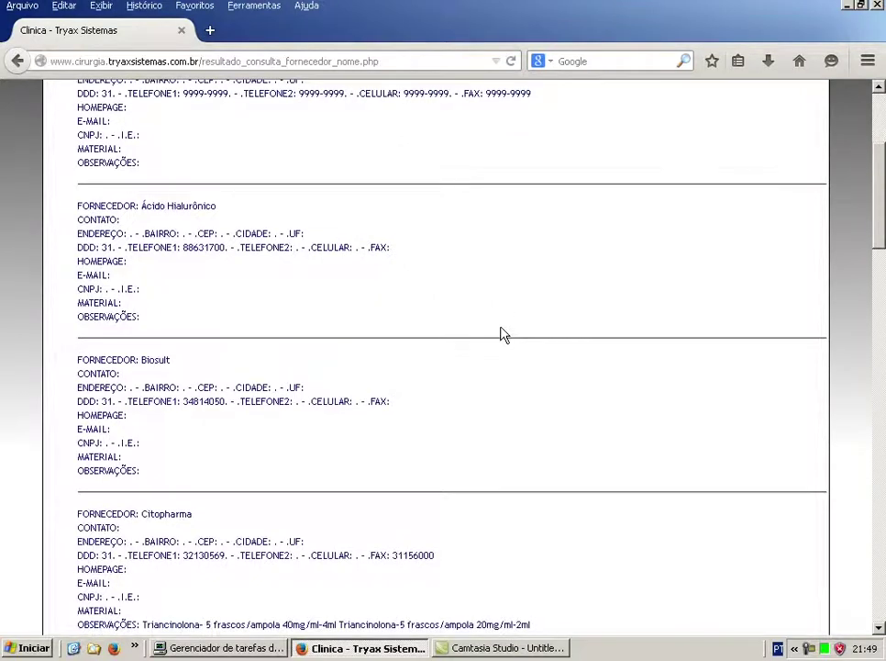
{"action": "scroll", "coordinate": [502, 332], "scroll_direction": "down", "scroll_amount": 18}
{"action": "scroll", "coordinate": [503, 338], "scroll_direction": "up", "scroll_amount": 7}
{"action": "scroll", "coordinate": [502, 338], "scroll_direction": "up", "scroll_amount": 10}
{"action": "left_click", "coordinate": [126, 205]}
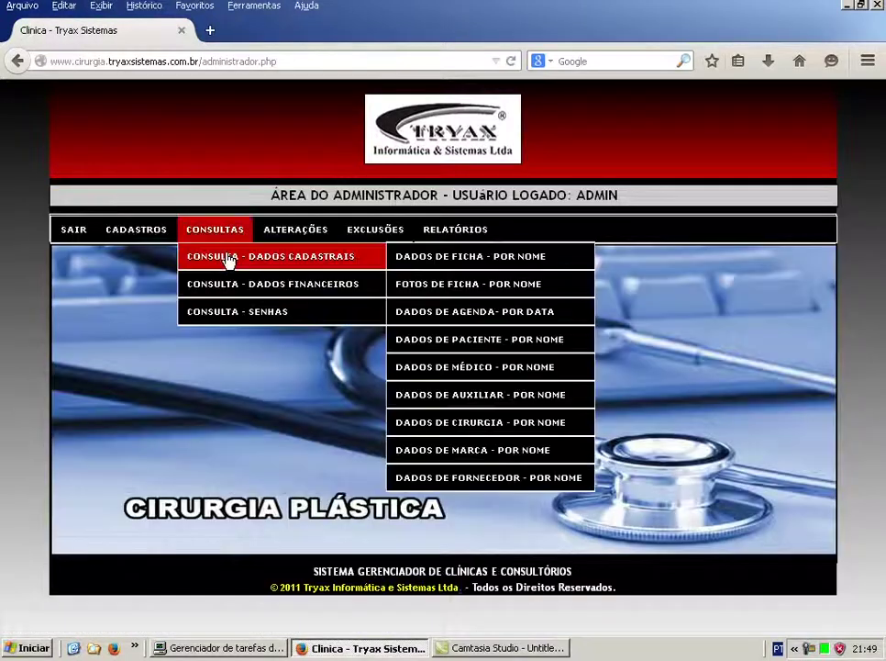
Search Recibo Paciente - Por Data from 01/01/00 to 31/12/15, review the results, then return to the admin area.
{"action": "mouse_move", "coordinate": [239, 291]}
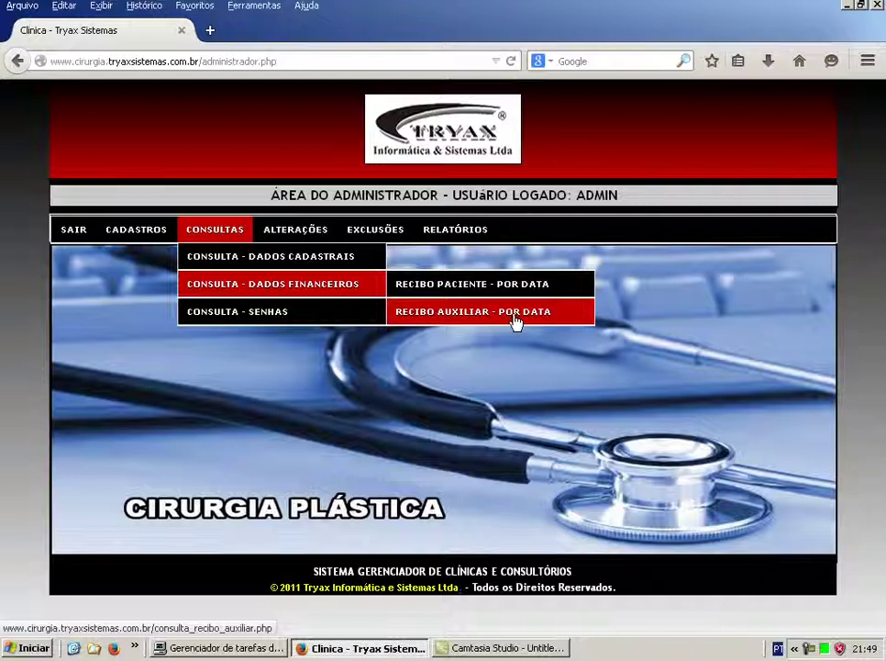
{"action": "left_click", "coordinate": [482, 292]}
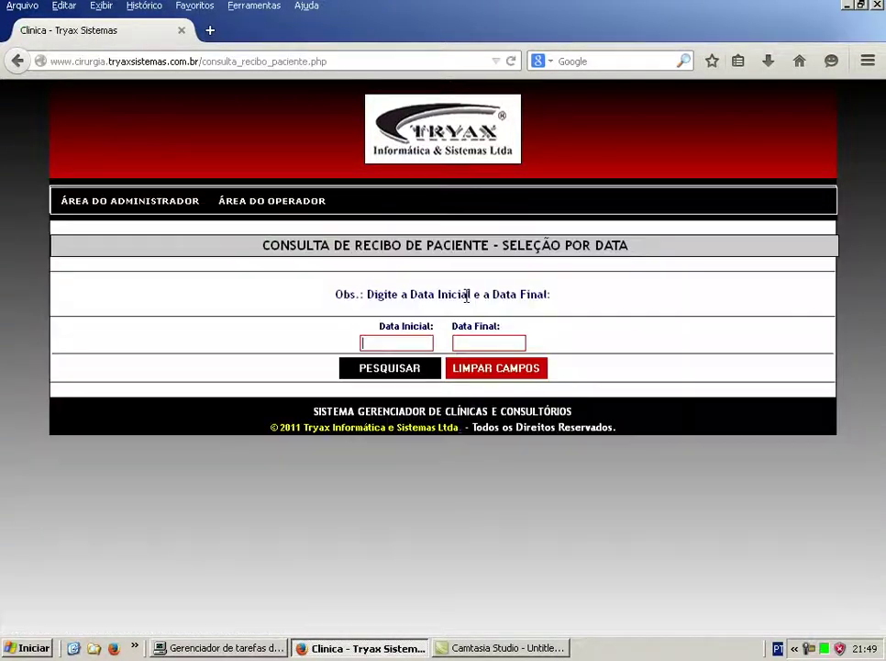
{"action": "type", "text": "01/01/00"}
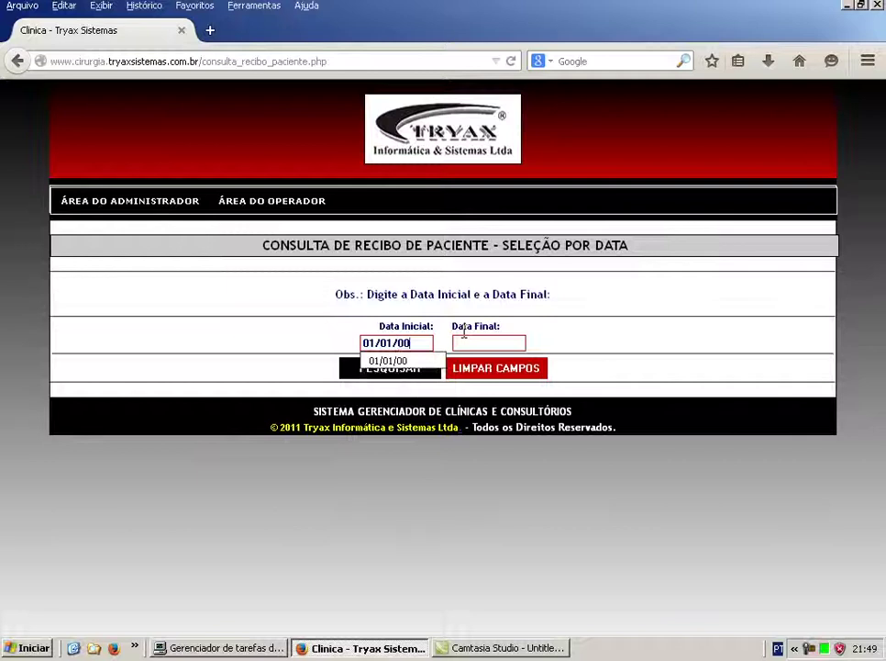
{"action": "key", "text": "Tab"}
{"action": "type", "text": "31/12/15"}
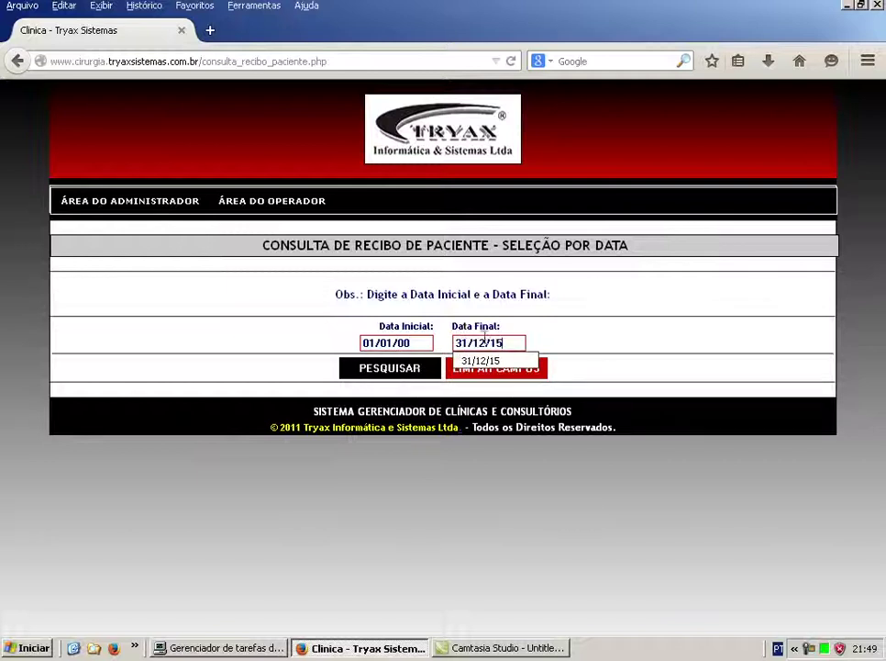
{"action": "left_click", "coordinate": [564, 330]}
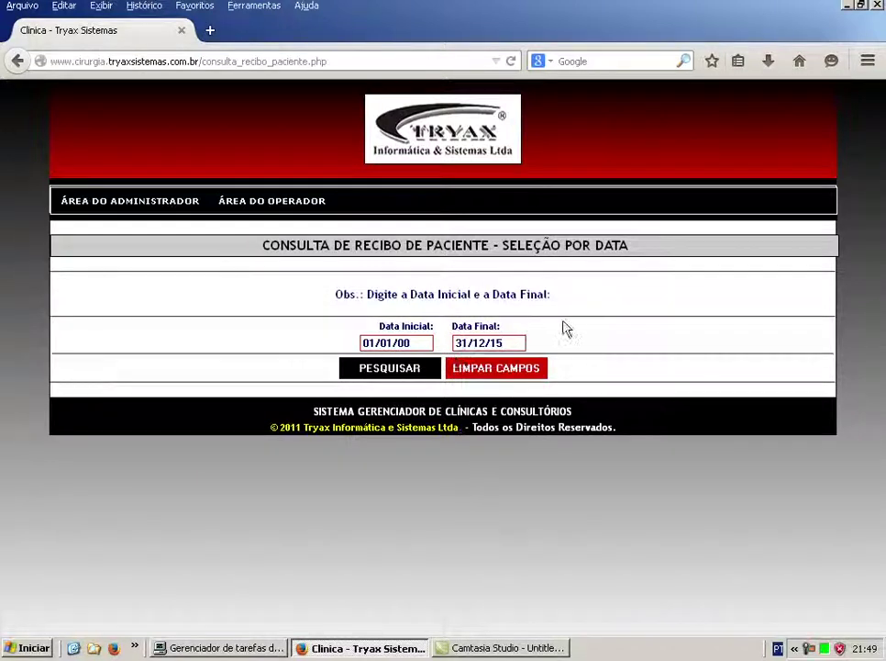
{"action": "left_click", "coordinate": [391, 371]}
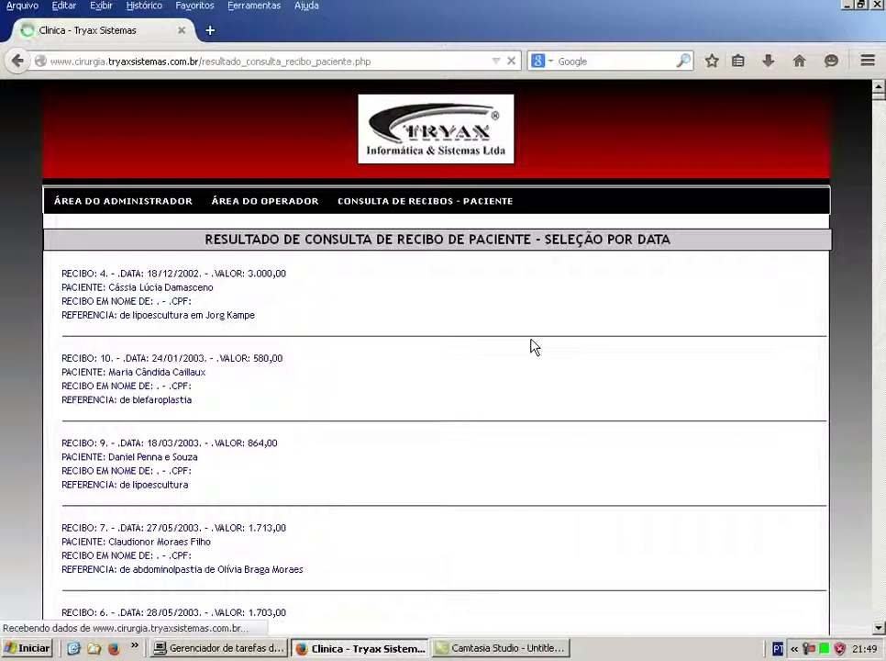
{"action": "scroll", "coordinate": [456, 338], "scroll_direction": "down", "scroll_amount": 10}
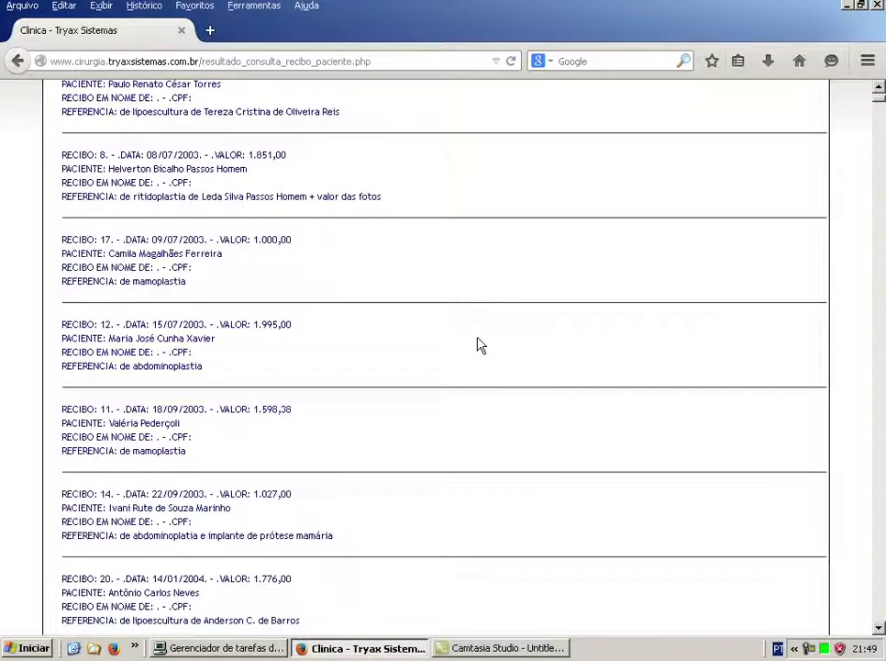
{"action": "scroll", "coordinate": [477, 345], "scroll_direction": "up", "scroll_amount": 10}
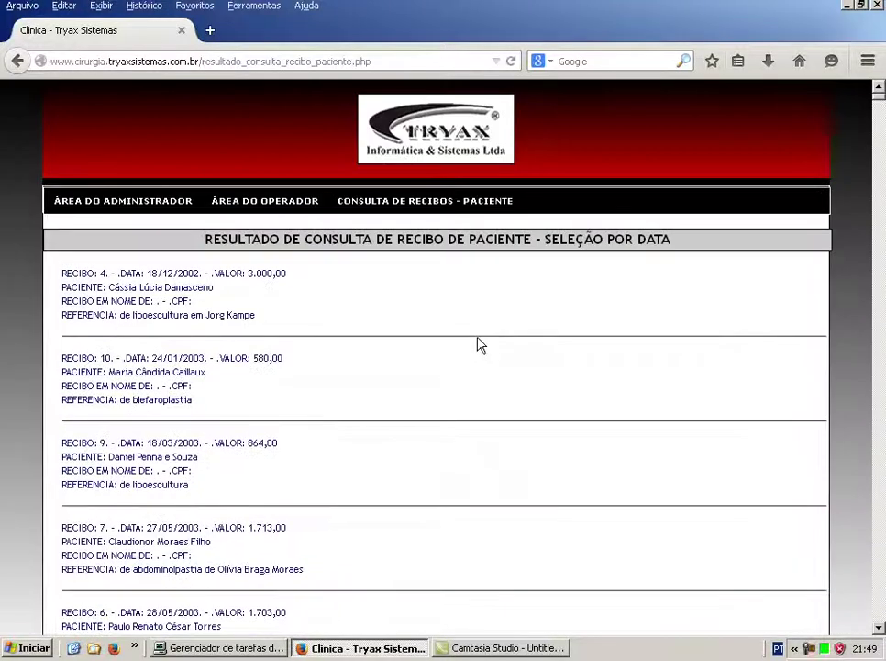
{"action": "left_click", "coordinate": [119, 207]}
Open Alterações > Alteração - Dados Cadastrais > Dados de Ficha - Por Nome.
{"action": "mouse_move", "coordinate": [137, 228]}
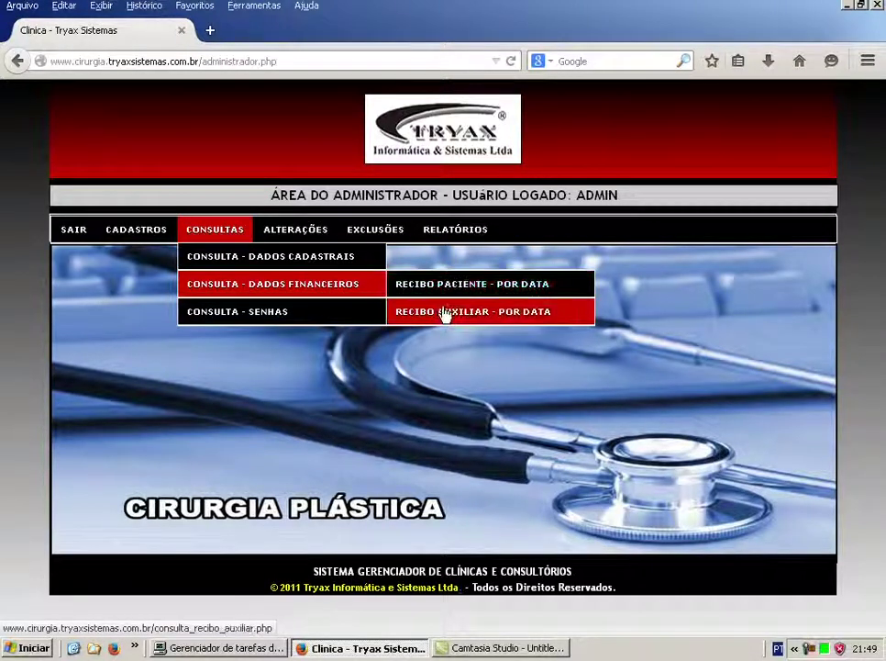
{"action": "mouse_move", "coordinate": [310, 265]}
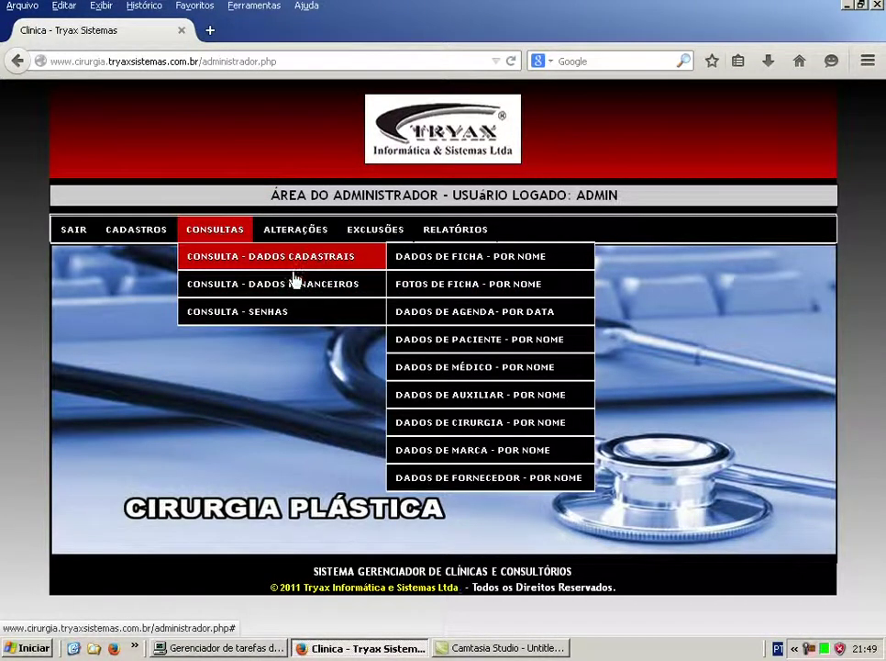
{"action": "mouse_move", "coordinate": [263, 318]}
{"action": "mouse_move", "coordinate": [309, 221]}
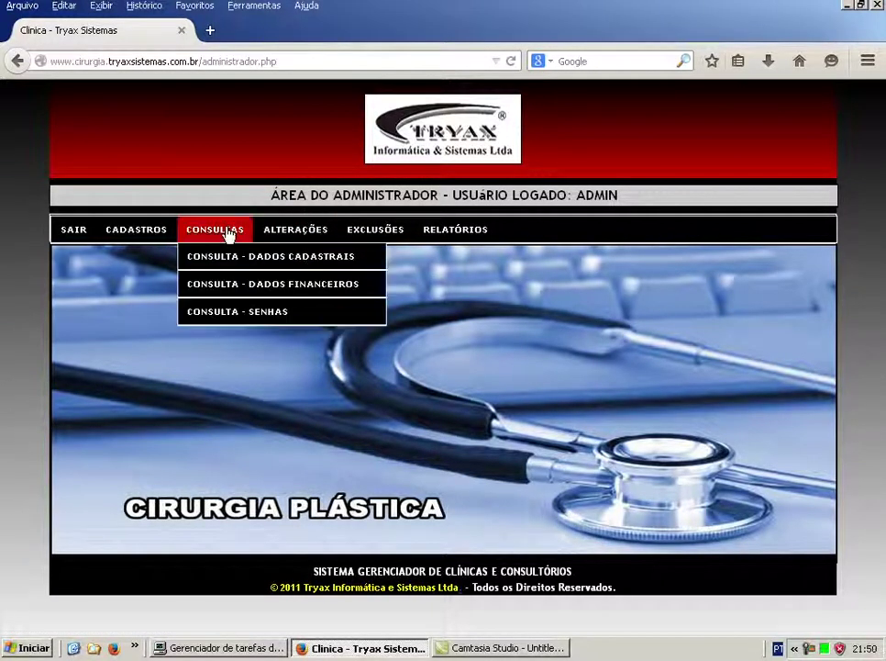
{"action": "mouse_move", "coordinate": [286, 234]}
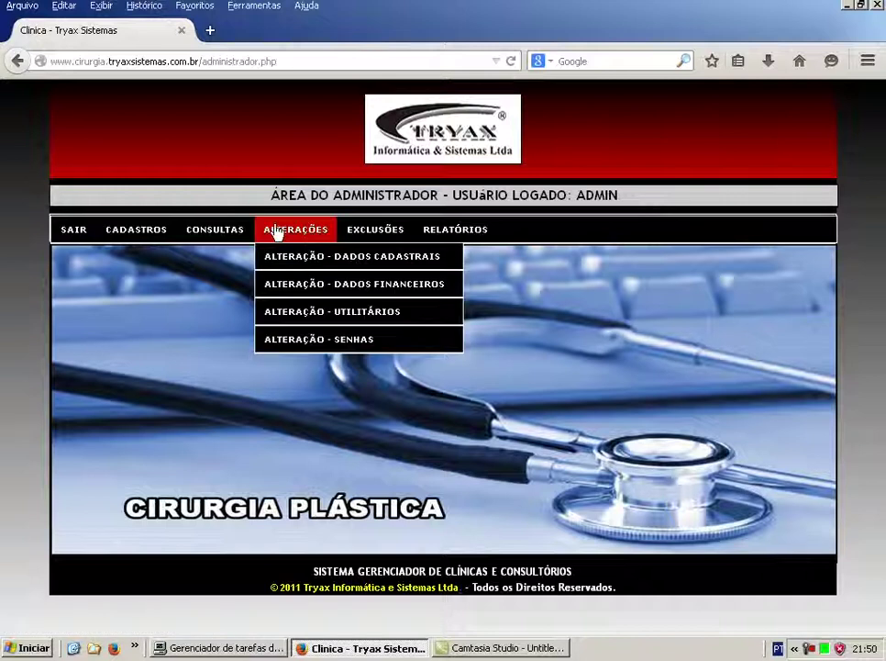
{"action": "mouse_move", "coordinate": [287, 236]}
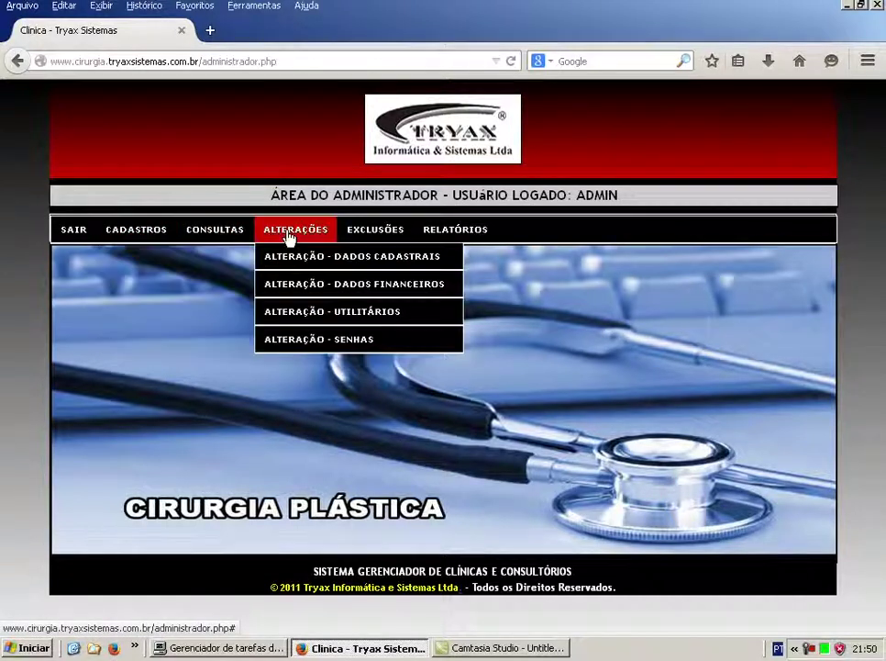
{"action": "mouse_move", "coordinate": [306, 260]}
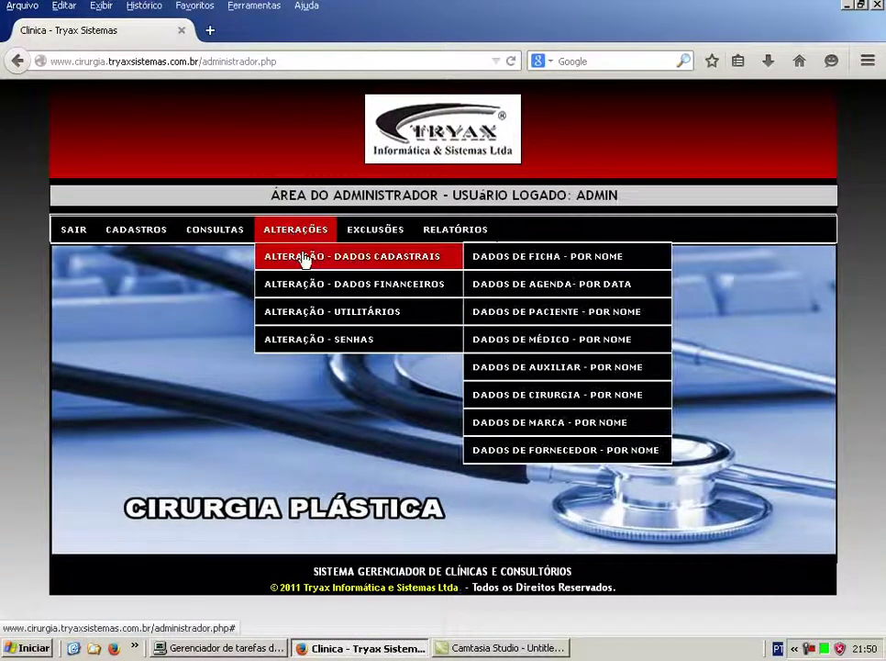
{"action": "left_click", "coordinate": [547, 264]}
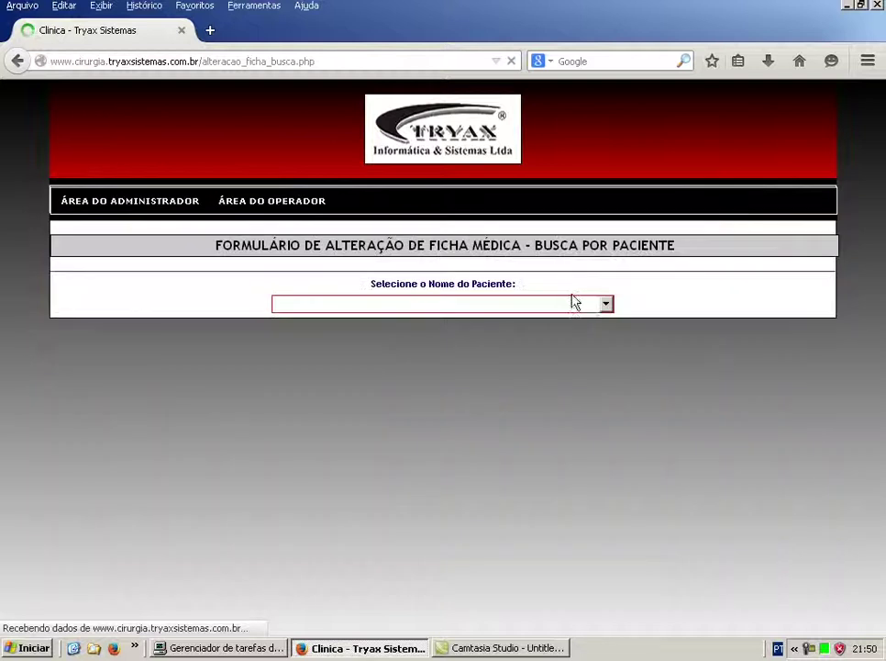
Choose a patient by typing the start of their name, then load their record for editing.
{"action": "left_click", "coordinate": [604, 305]}
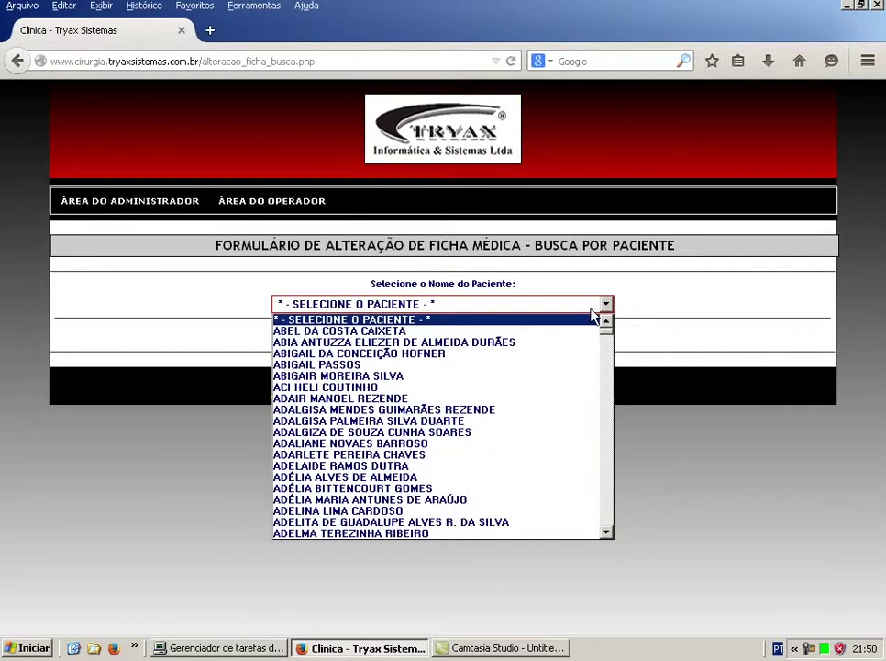
{"action": "type", "text": "ric"}
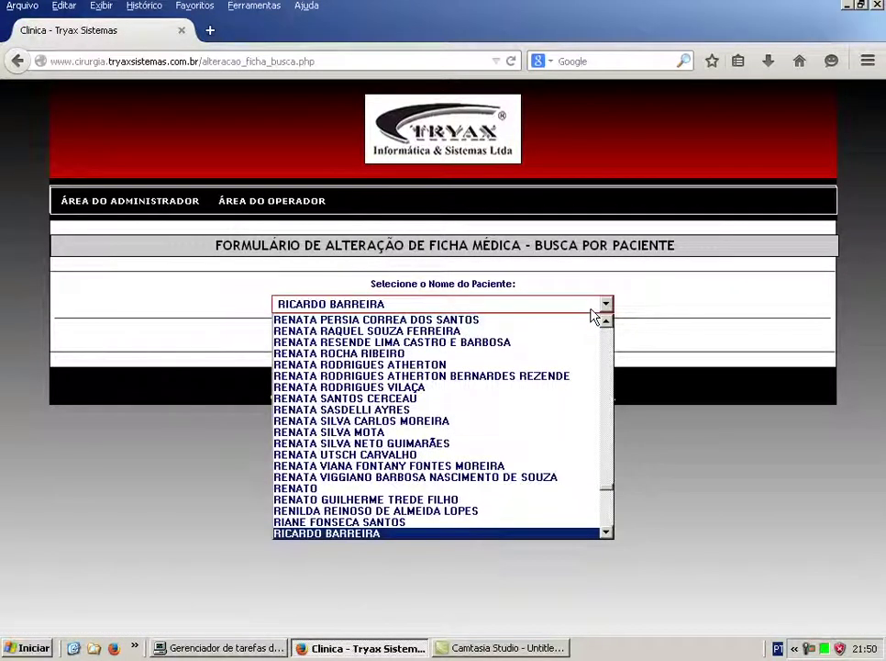
{"action": "key", "text": "Down"}
{"action": "key", "text": "Down"}
{"action": "key", "text": "Down"}
{"action": "key", "text": "Down"}
{"action": "key", "text": "Up"}
{"action": "key", "text": "Up"}
{"action": "key", "text": "Up"}
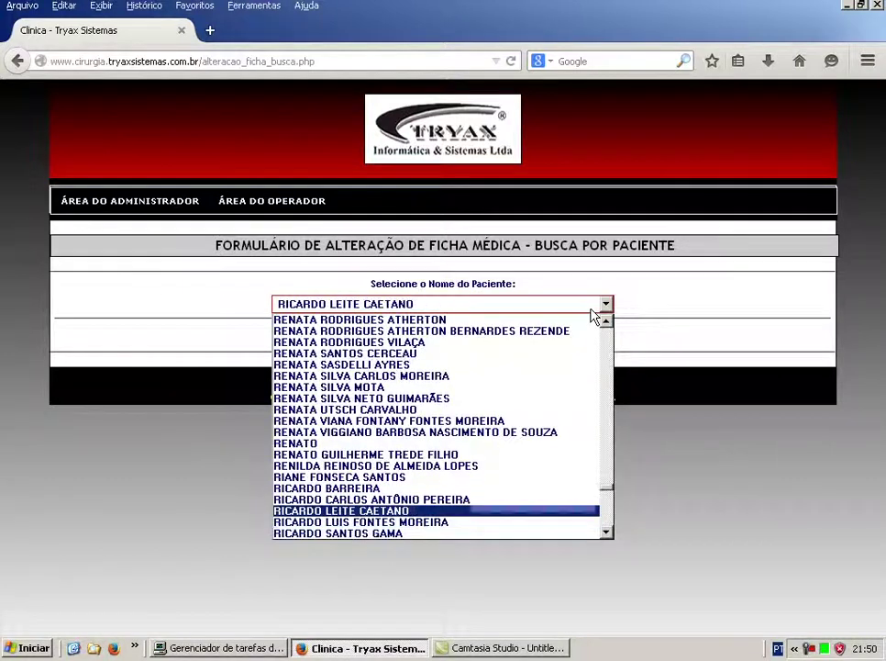
{"action": "key", "text": "Down"}
{"action": "key", "text": "Return"}
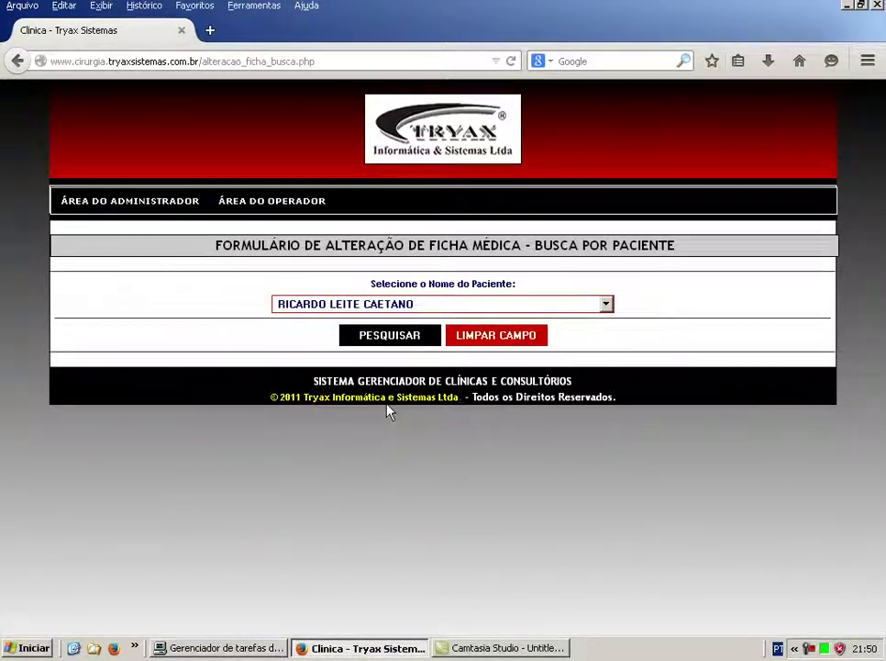
{"action": "left_click", "coordinate": [380, 340]}
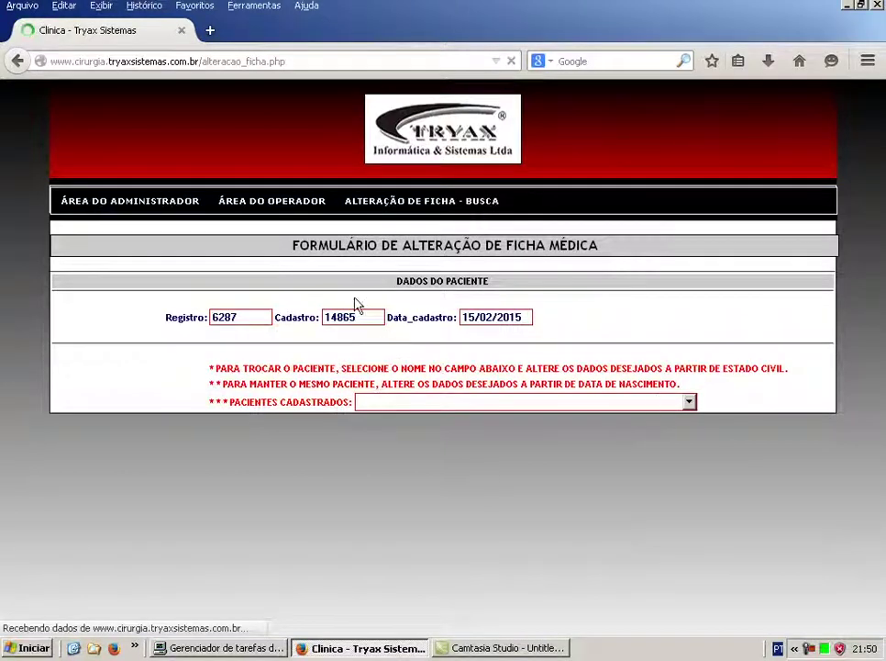
{"action": "scroll", "coordinate": [734, 362], "scroll_direction": "down", "scroll_amount": 2}
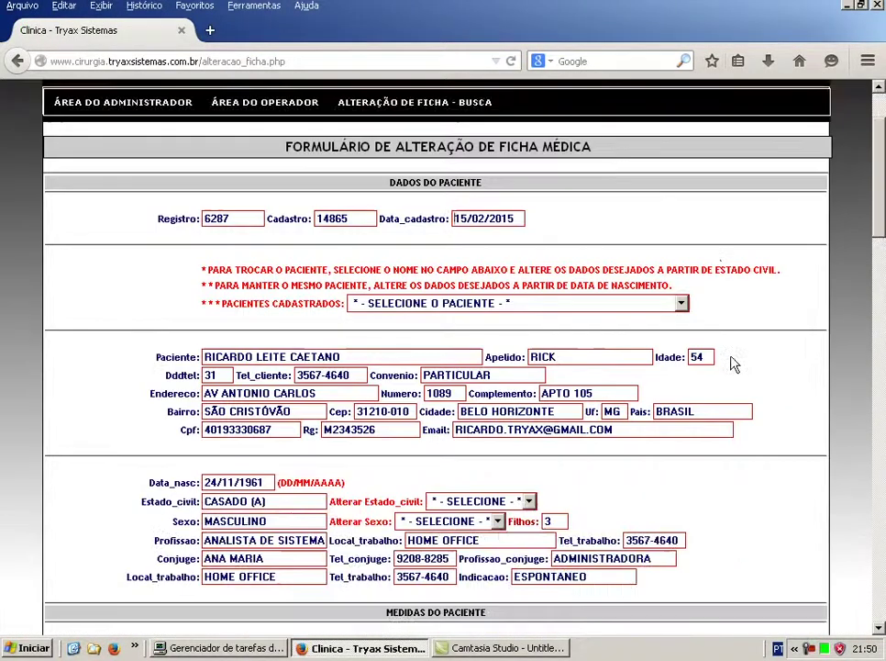
{"action": "scroll", "coordinate": [734, 361], "scroll_direction": "down", "scroll_amount": 6}
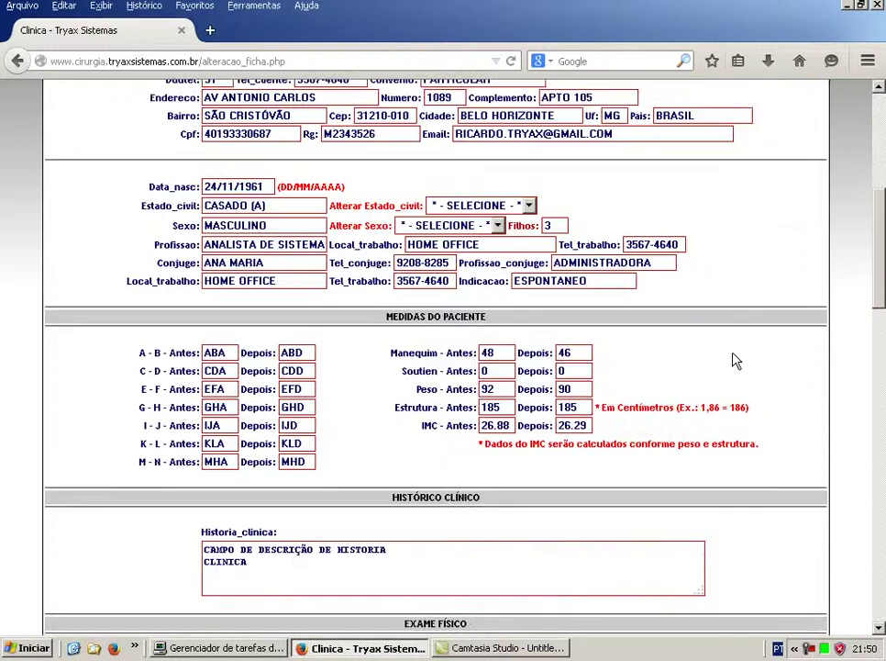
{"action": "scroll", "coordinate": [735, 361], "scroll_direction": "down", "scroll_amount": 7}
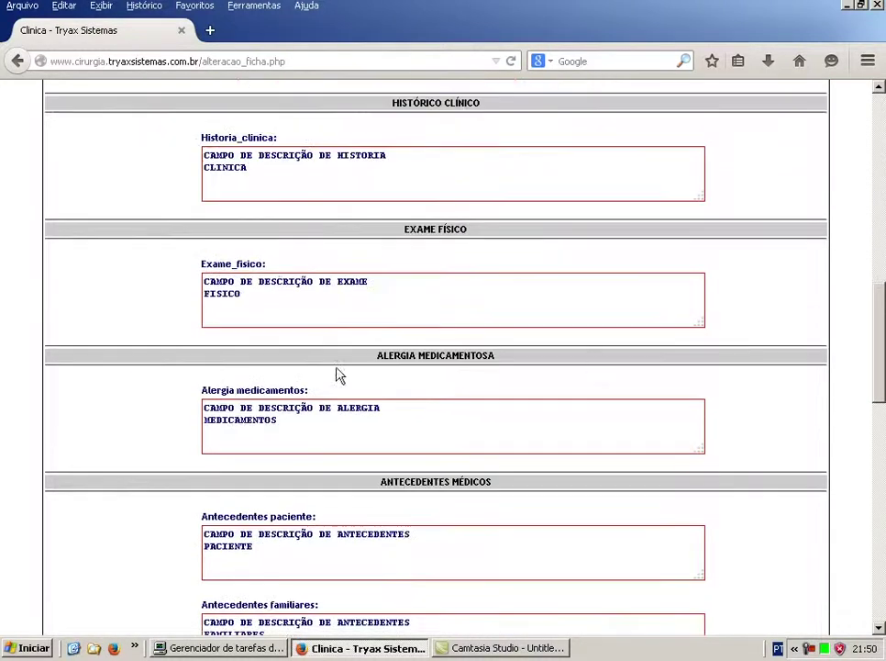
{"action": "scroll", "coordinate": [500, 413], "scroll_direction": "down", "scroll_amount": 4}
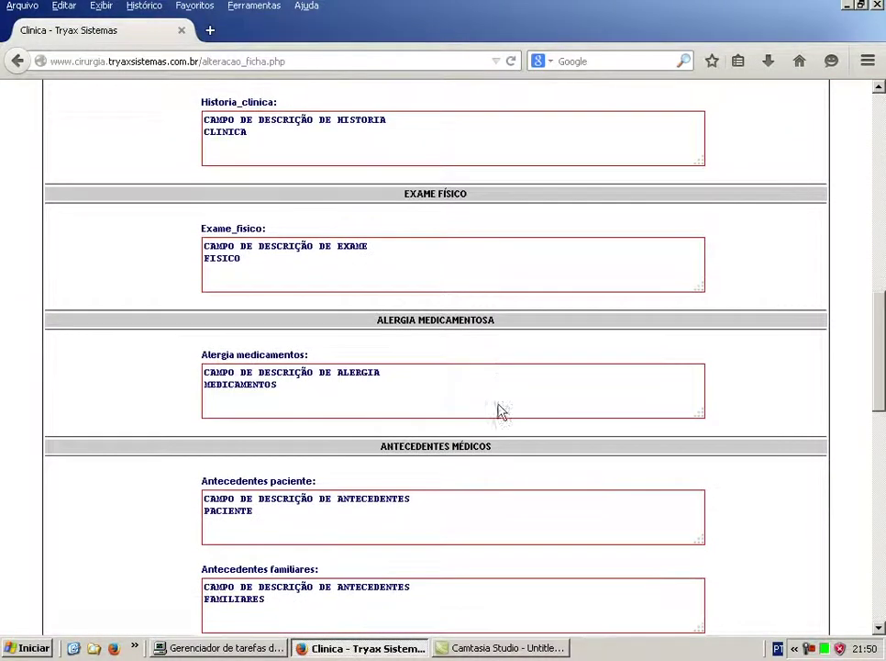
{"action": "scroll", "coordinate": [495, 522], "scroll_direction": "down", "scroll_amount": 2}
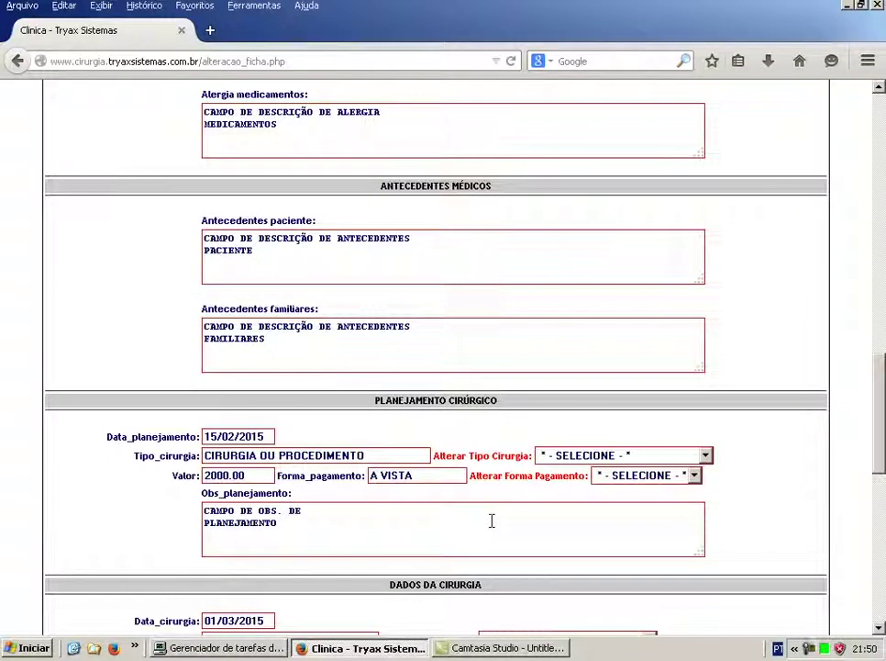
{"action": "scroll", "coordinate": [493, 520], "scroll_direction": "down", "scroll_amount": 2}
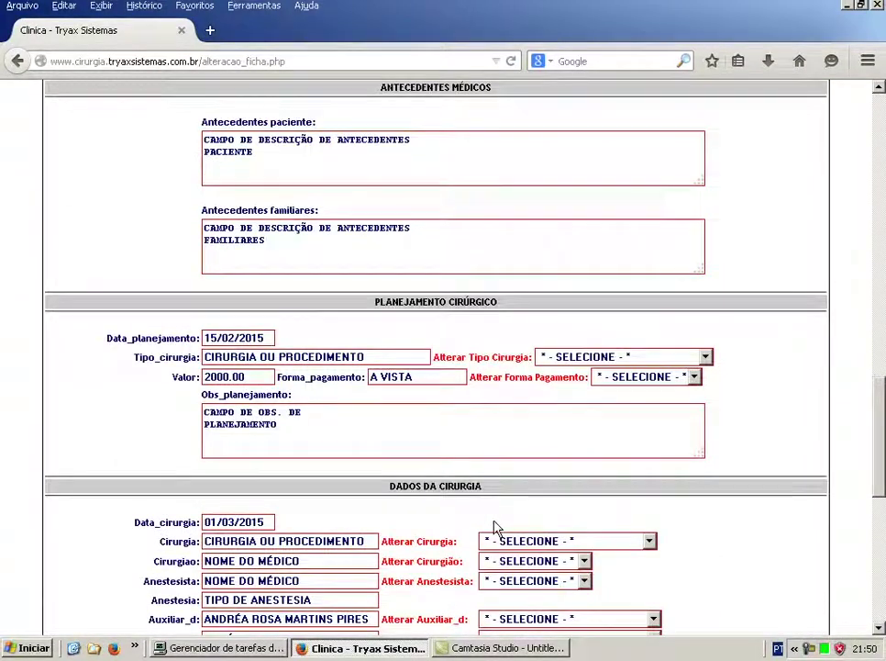
{"action": "scroll", "coordinate": [497, 526], "scroll_direction": "down", "scroll_amount": 6}
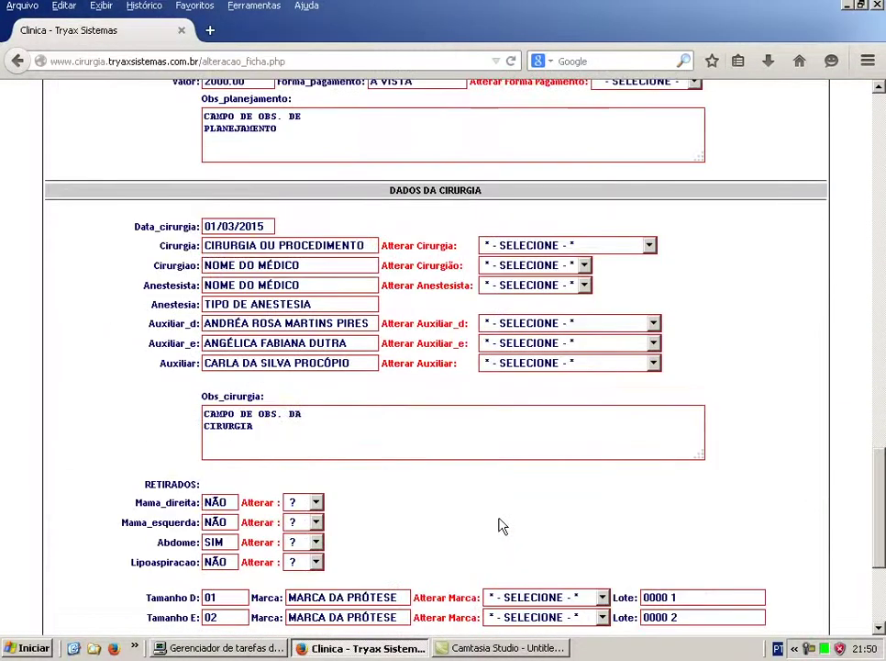
{"action": "scroll", "coordinate": [502, 527], "scroll_direction": "down", "scroll_amount": 2}
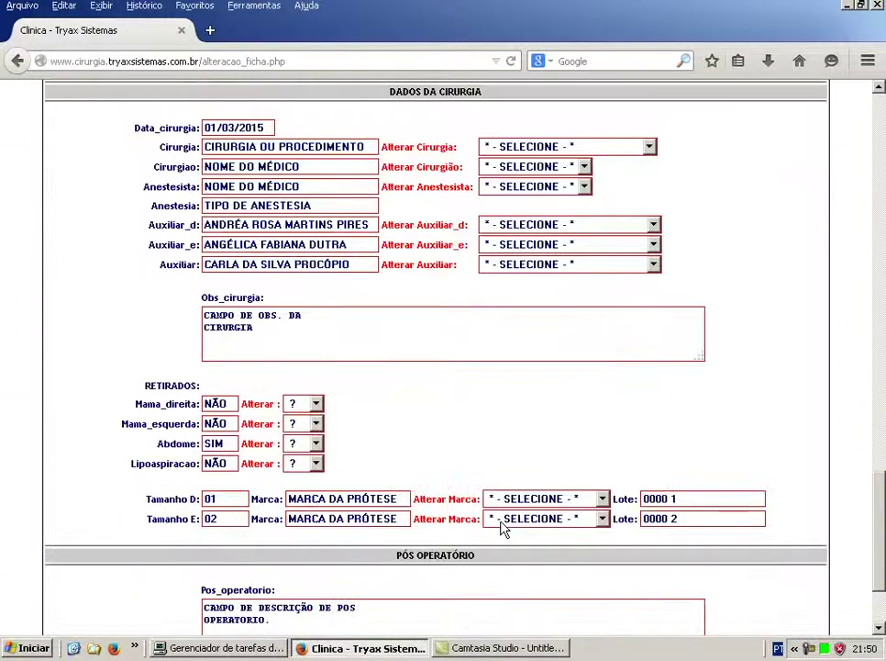
{"action": "scroll", "coordinate": [502, 525], "scroll_direction": "down", "scroll_amount": 2}
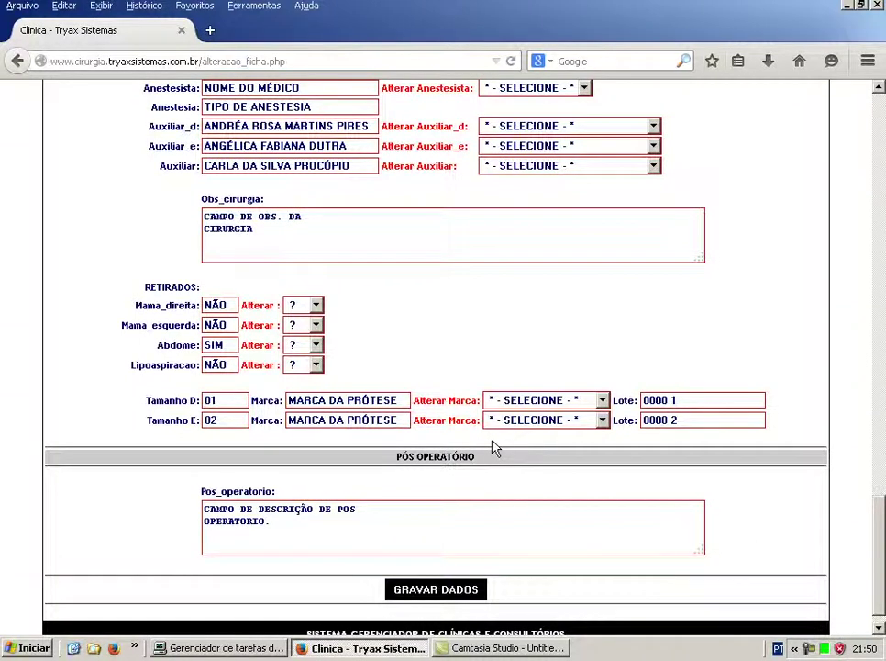
{"action": "key", "text": "Home"}
Return to the administrator home page and bring up the Alterações > Alteração - Dados Financeiros menu.
{"action": "left_click", "coordinate": [110, 207]}
{"action": "mouse_move", "coordinate": [216, 231]}
{"action": "mouse_move", "coordinate": [248, 264]}
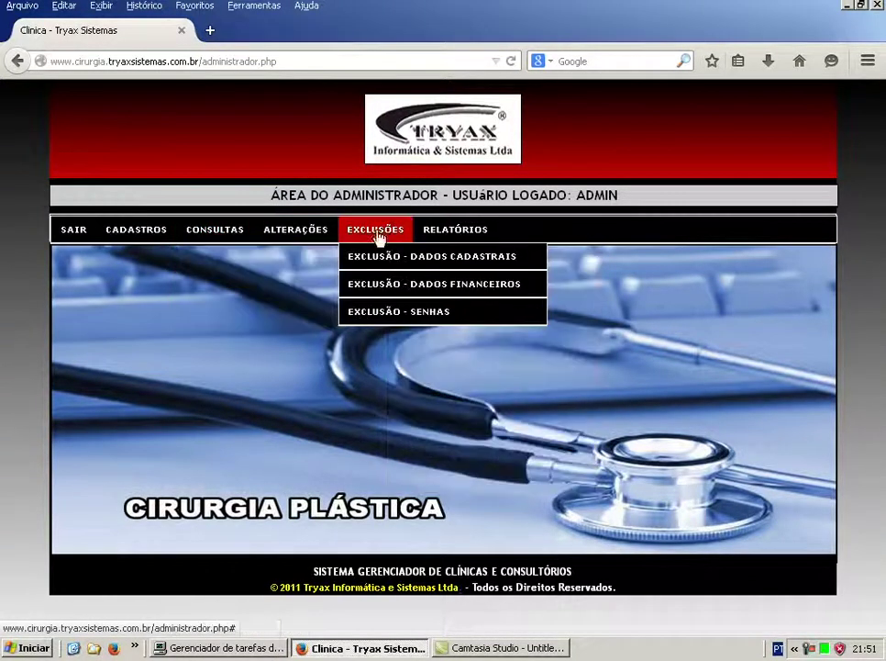
{"action": "mouse_move", "coordinate": [319, 237]}
{"action": "mouse_move", "coordinate": [323, 257]}
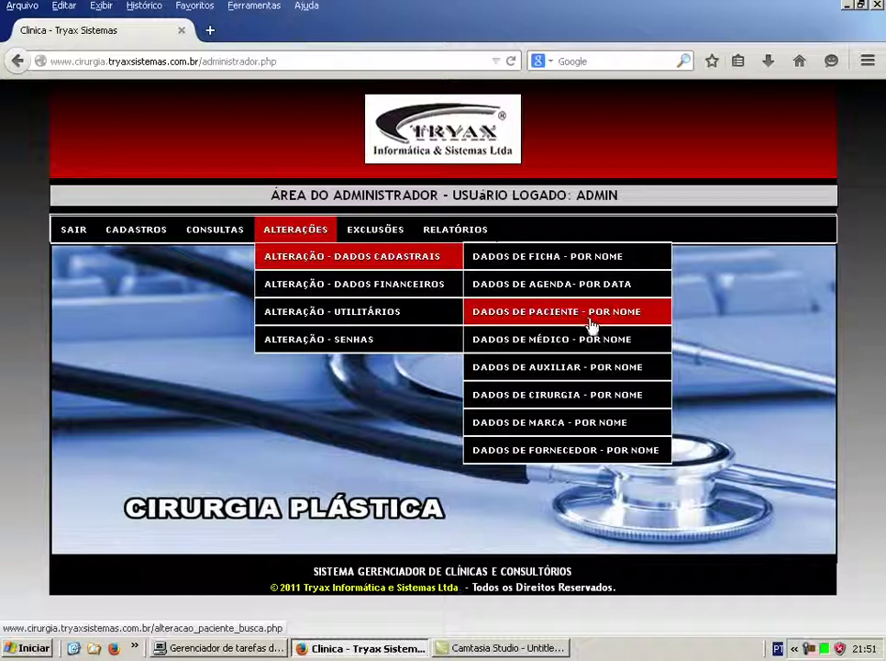
{"action": "mouse_move", "coordinate": [384, 293]}
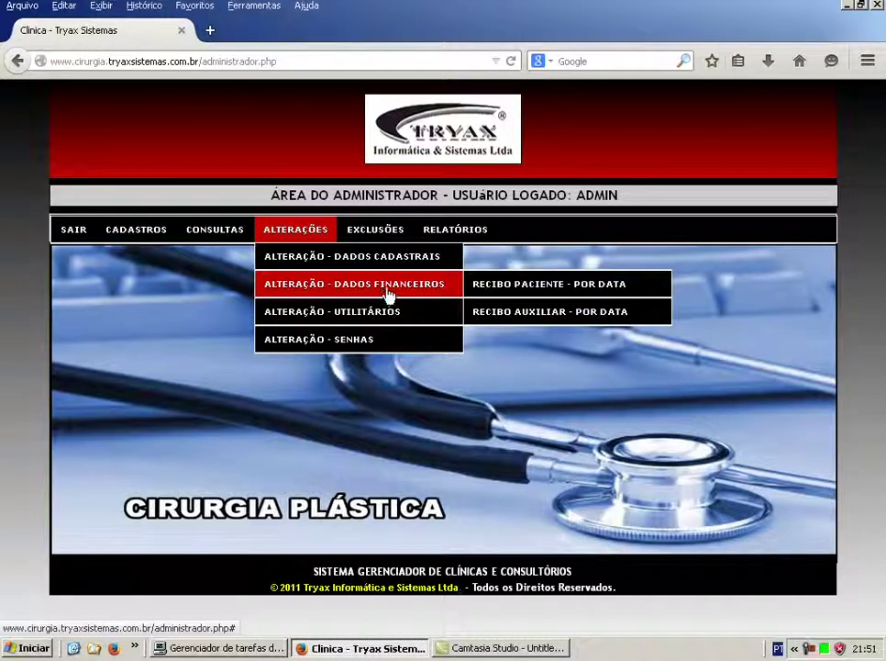
List editable patient receipts by date from 01/01/00 to 31/12/15.
{"action": "left_click", "coordinate": [565, 292]}
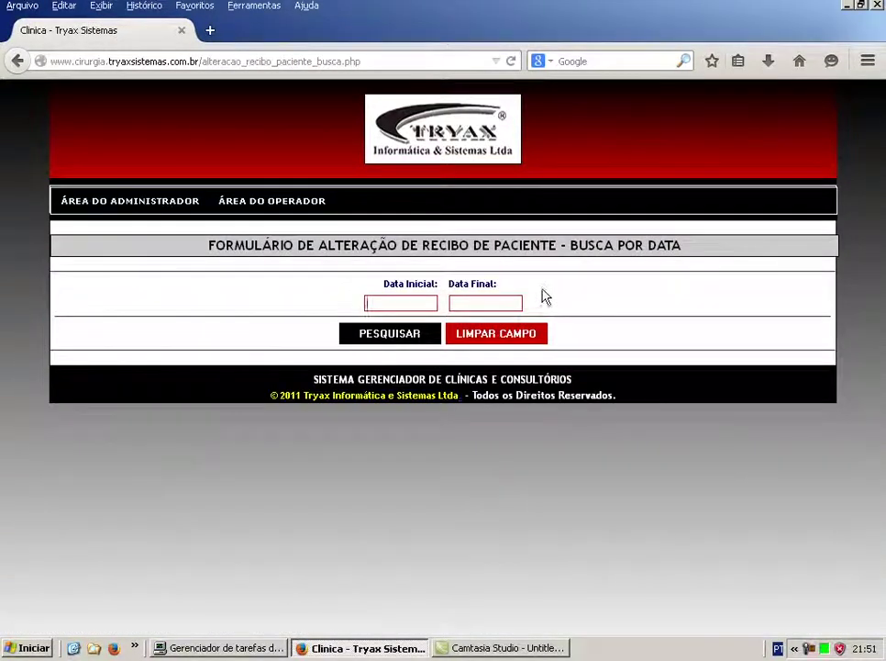
{"action": "type", "text": "01/01/00"}
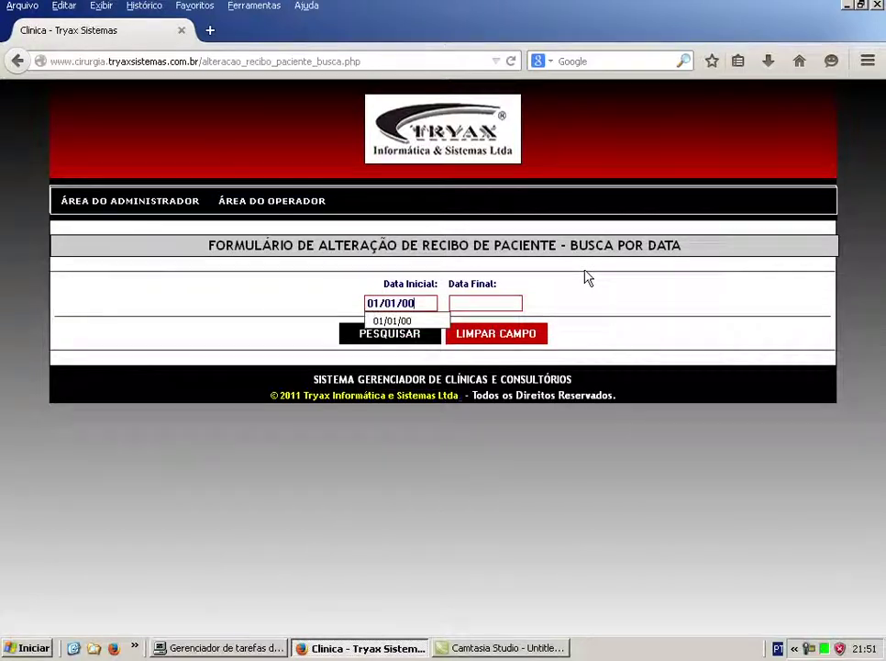
{"action": "key", "text": "Tab"}
{"action": "type", "text": "31/12/15"}
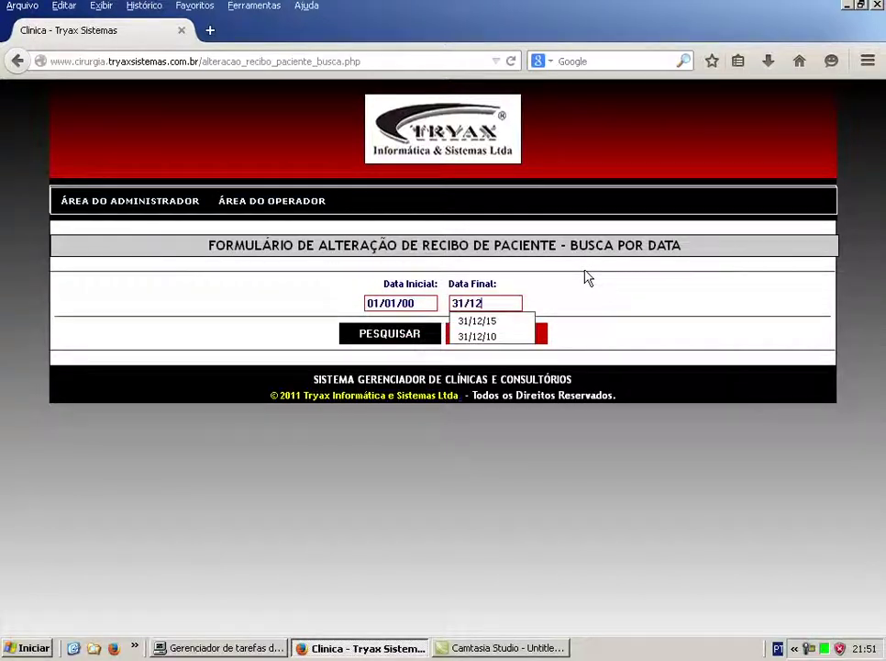
{"action": "key", "text": "Return"}
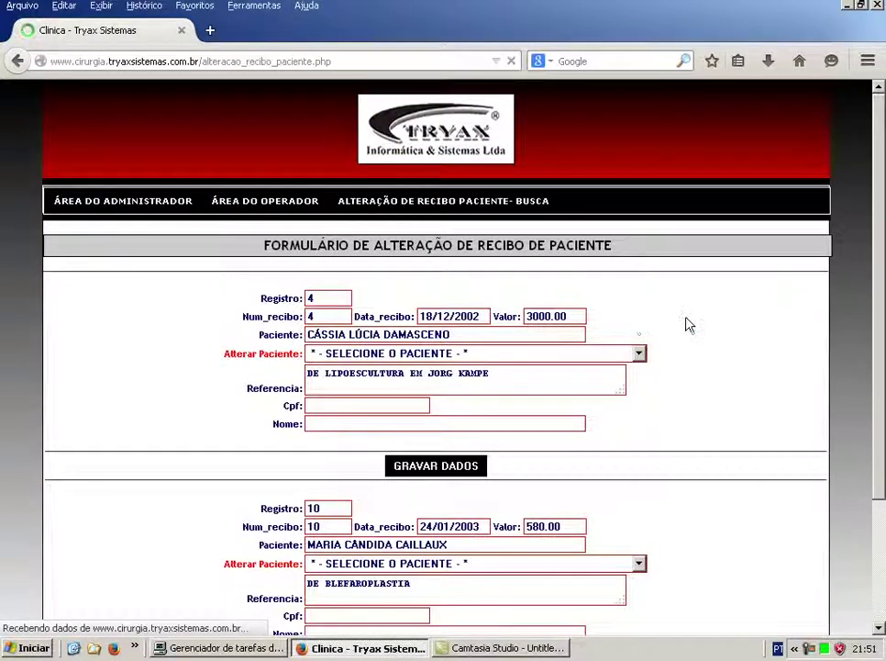
Scroll the receipt list, then go back to the Área do Administrador page.
{"action": "scroll", "coordinate": [689, 323], "scroll_direction": "down", "scroll_amount": 2}
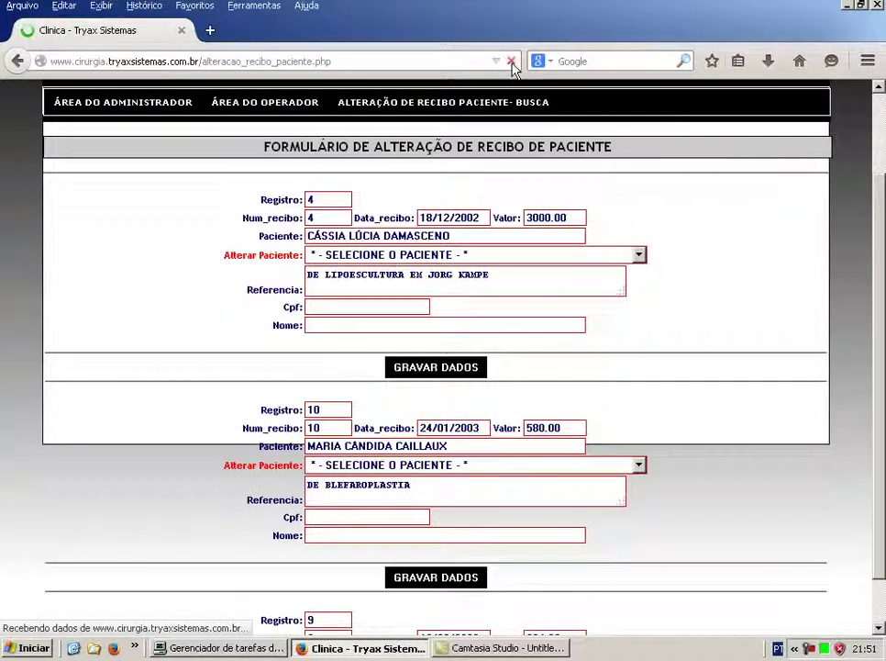
{"action": "left_click", "coordinate": [115, 105]}
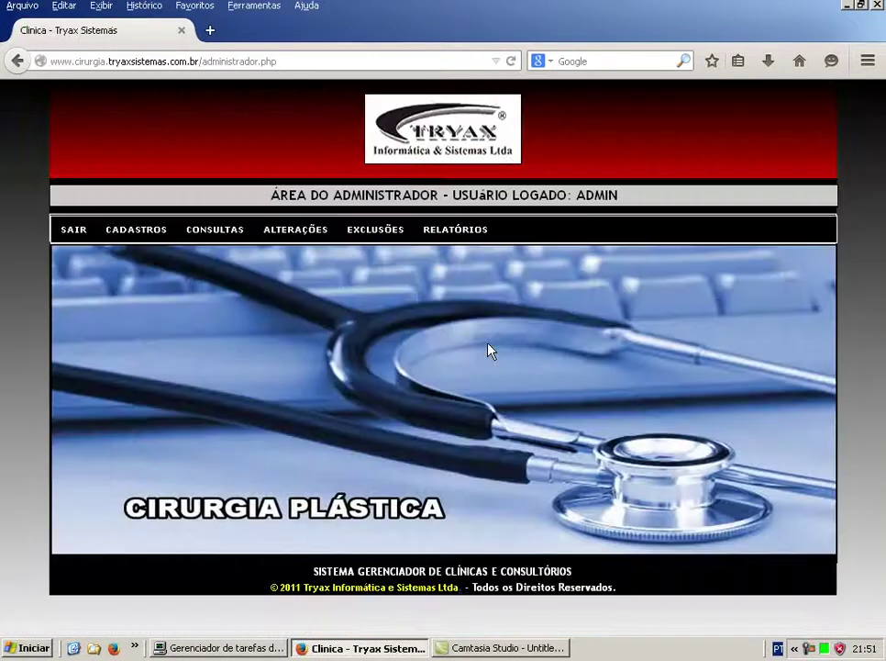
Browse the Alterações submenus, then choose Exclusões > Exclusão - Dados Cadastrais > Fotos de Ficha - Por Nome.
{"action": "mouse_move", "coordinate": [395, 288]}
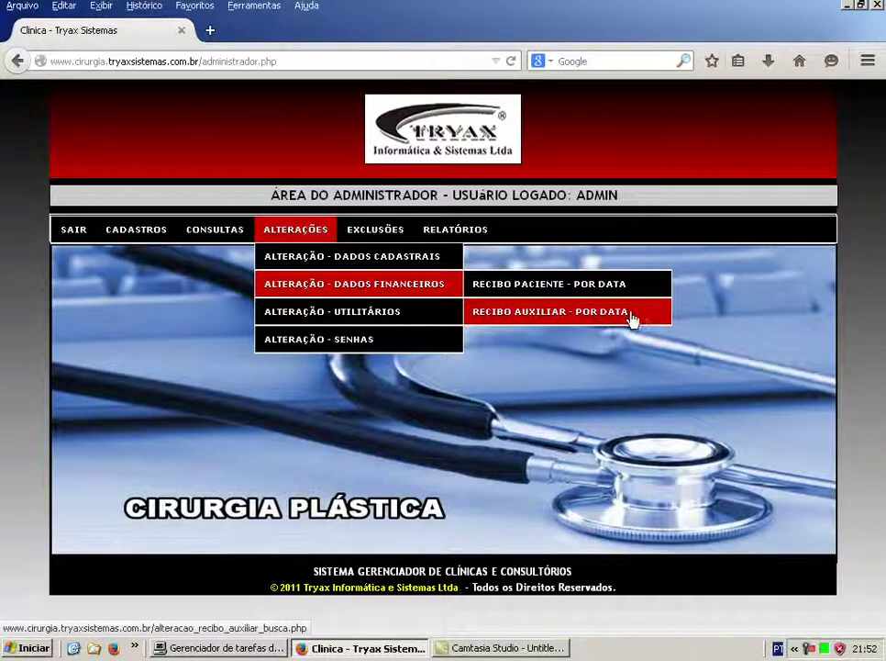
{"action": "mouse_move", "coordinate": [260, 234]}
{"action": "mouse_move", "coordinate": [293, 314]}
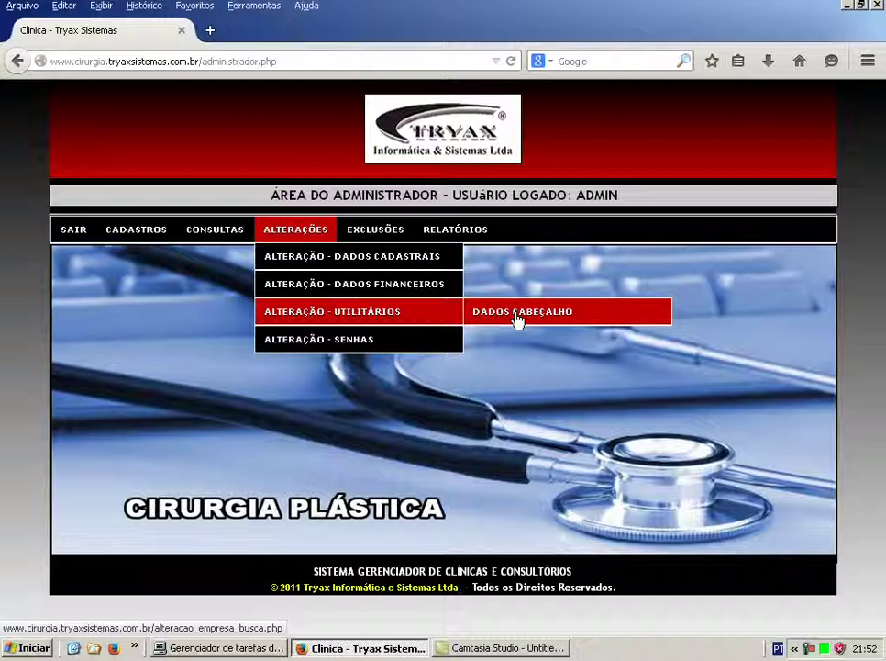
{"action": "mouse_move", "coordinate": [346, 344]}
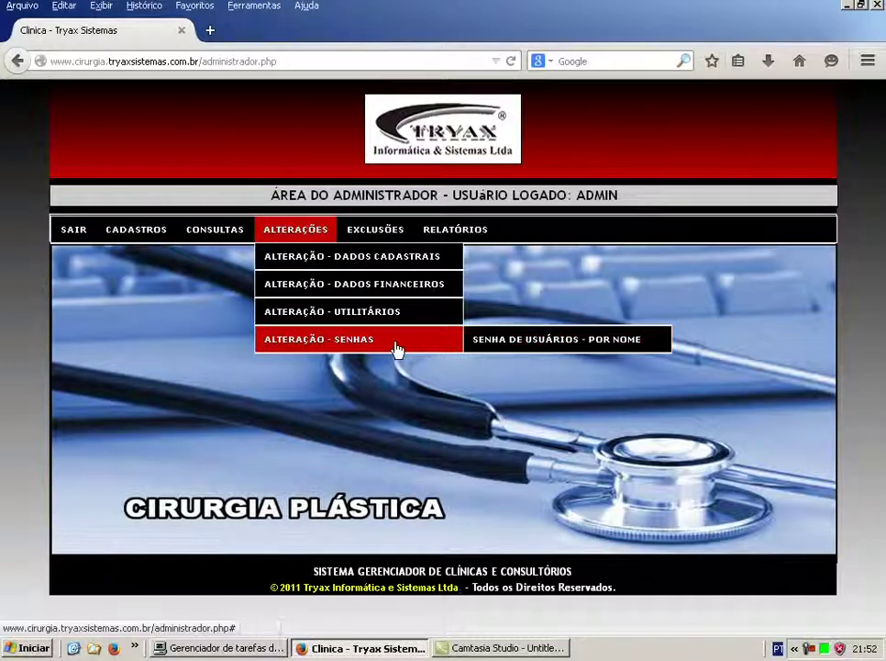
{"action": "mouse_move", "coordinate": [365, 266]}
{"action": "mouse_move", "coordinate": [351, 234]}
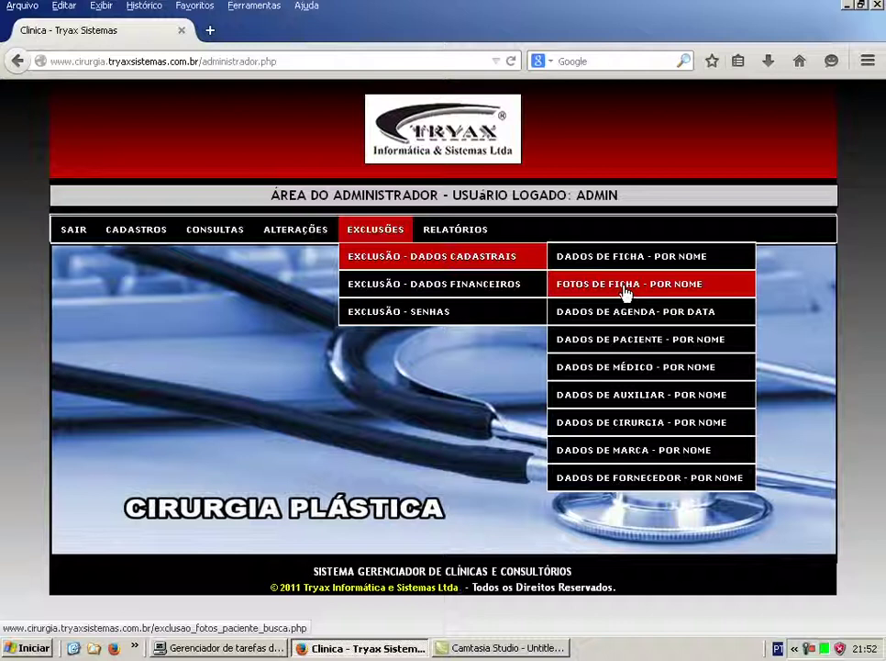
{"action": "left_click", "coordinate": [627, 293]}
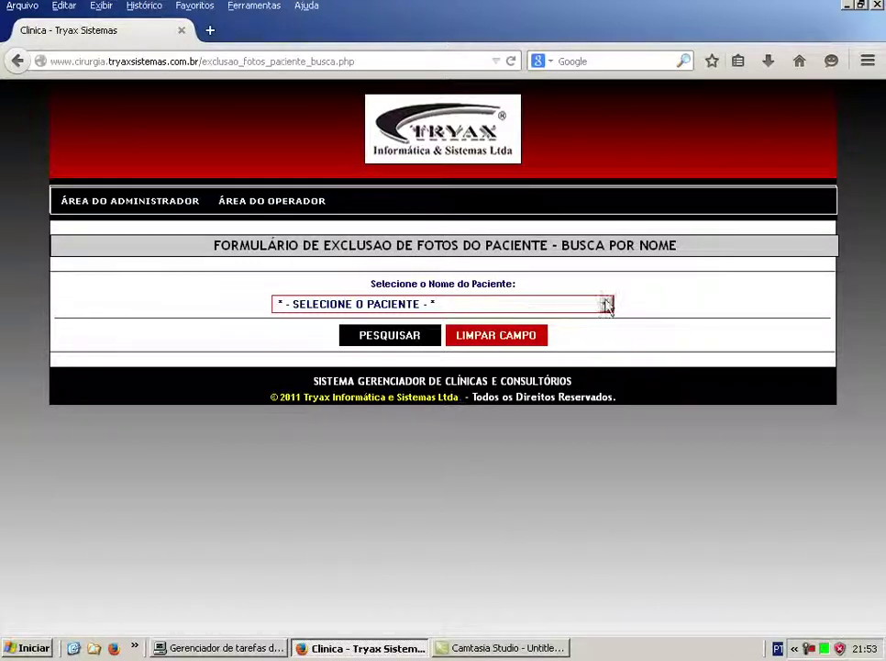
Pick a patient from the registered-patients dropdown and search for their record photos.
{"action": "left_click", "coordinate": [608, 305]}
{"action": "left_click", "coordinate": [468, 343]}
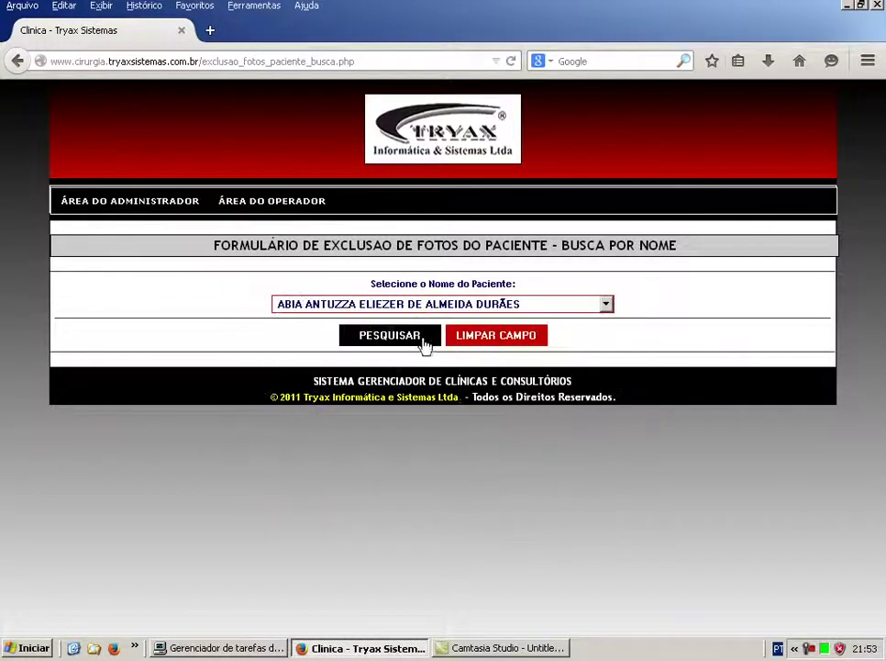
{"action": "left_click", "coordinate": [393, 336]}
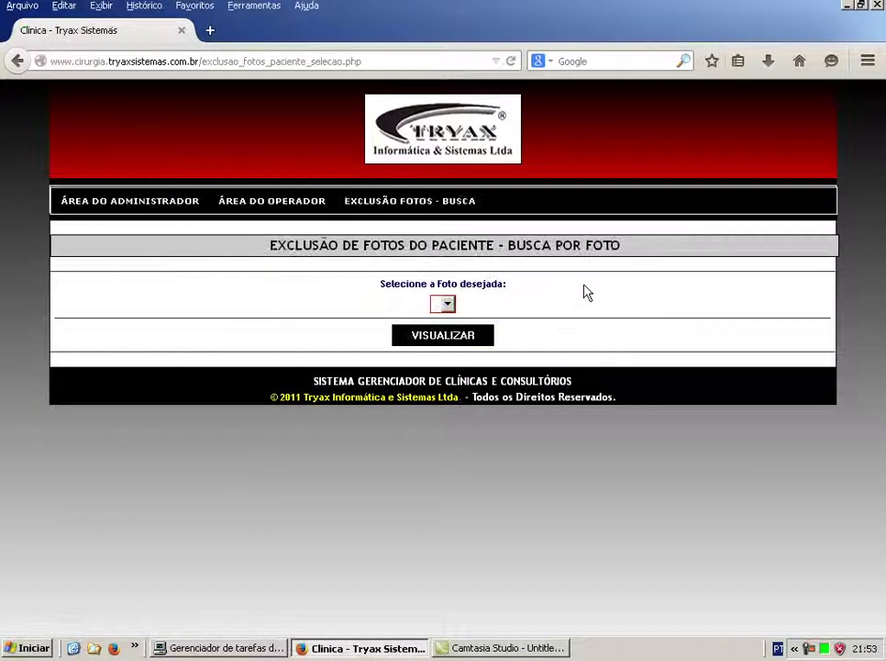
Preview the patient's photo deletion page, then return to the photo selection page.
{"action": "left_click", "coordinate": [459, 339]}
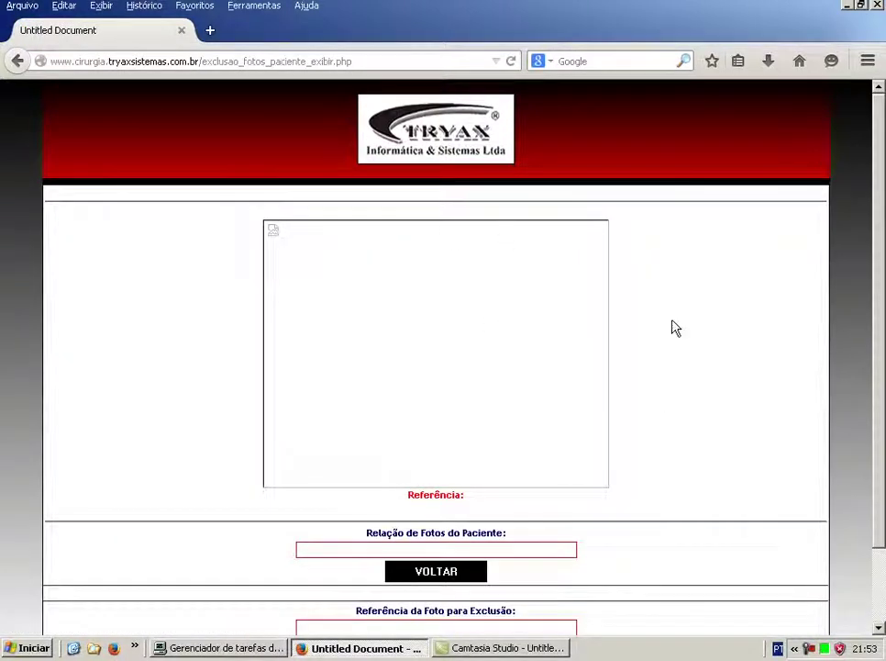
{"action": "scroll", "coordinate": [684, 323], "scroll_direction": "down", "scroll_amount": 2}
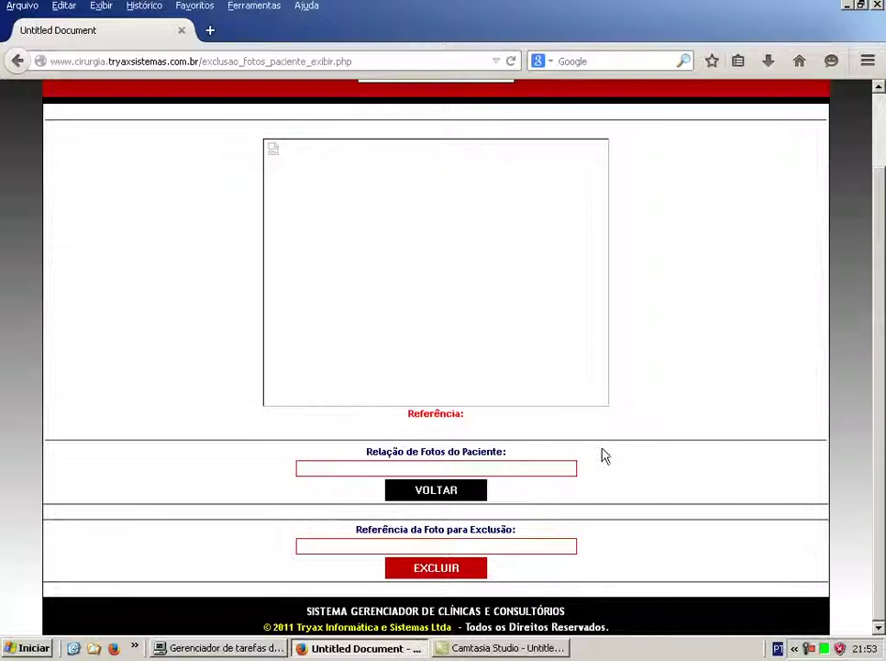
{"action": "scroll", "coordinate": [604, 456], "scroll_direction": "up", "scroll_amount": 2}
{"action": "left_click", "coordinate": [455, 571]}
Return to Área do Administrador and show Exclusões > Exclusão - Dados Financeiros receipt options.
{"action": "left_click", "coordinate": [144, 209]}
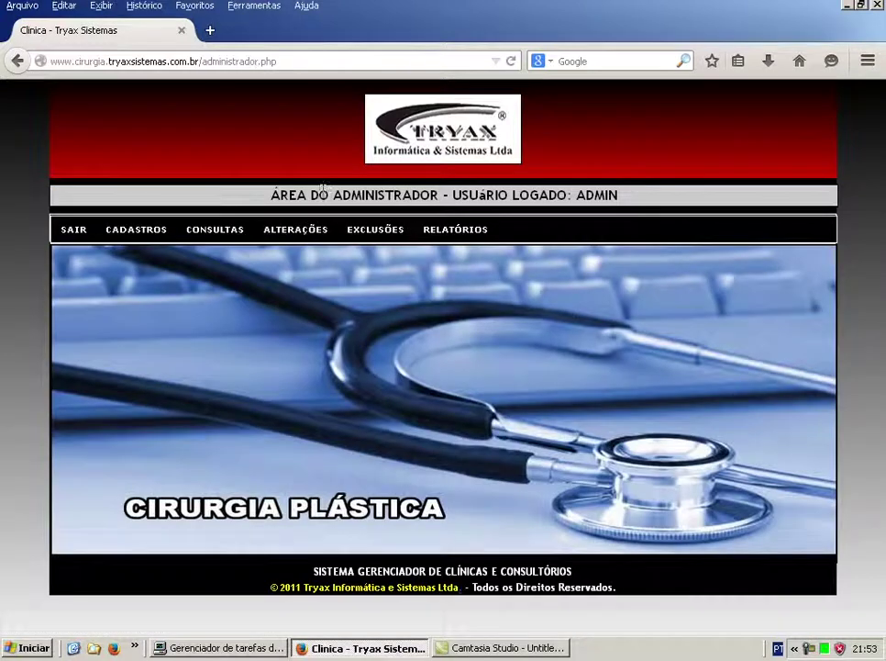
{"action": "mouse_move", "coordinate": [372, 237]}
{"action": "mouse_move", "coordinate": [415, 262]}
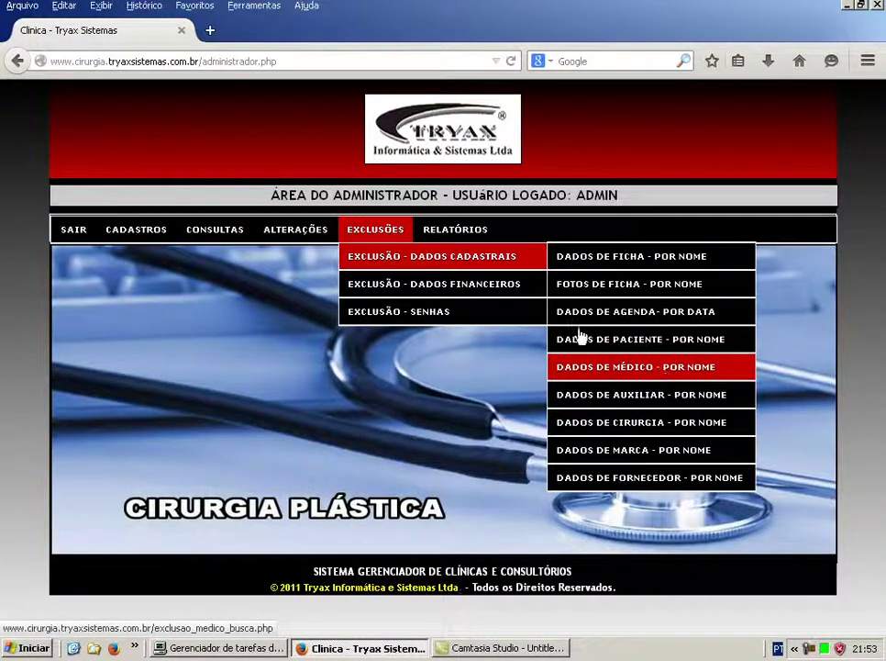
{"action": "mouse_move", "coordinate": [505, 296]}
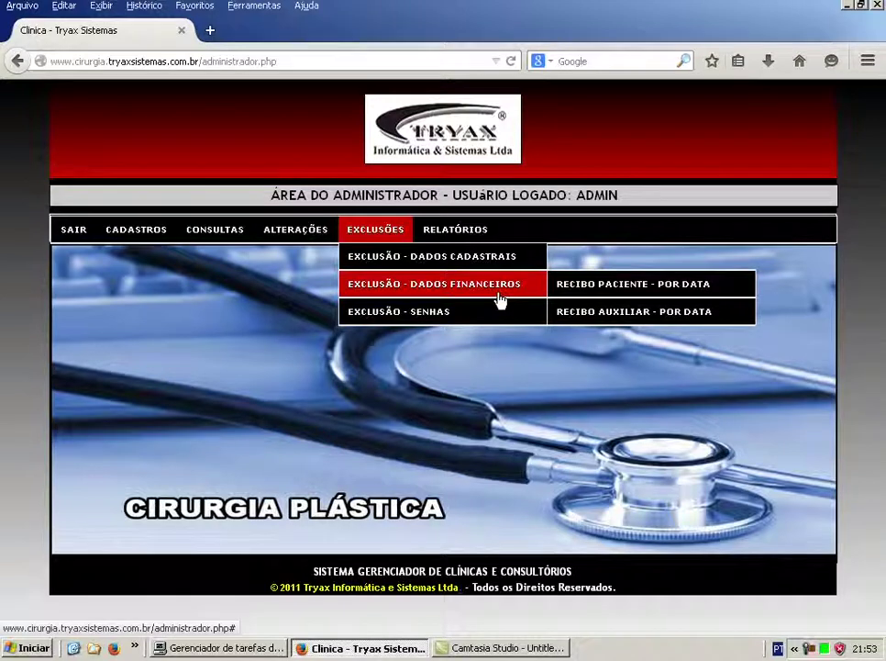
Search patient receipts for deletion dated 01/01/00 to 31/12/15.
{"action": "left_click", "coordinate": [634, 300]}
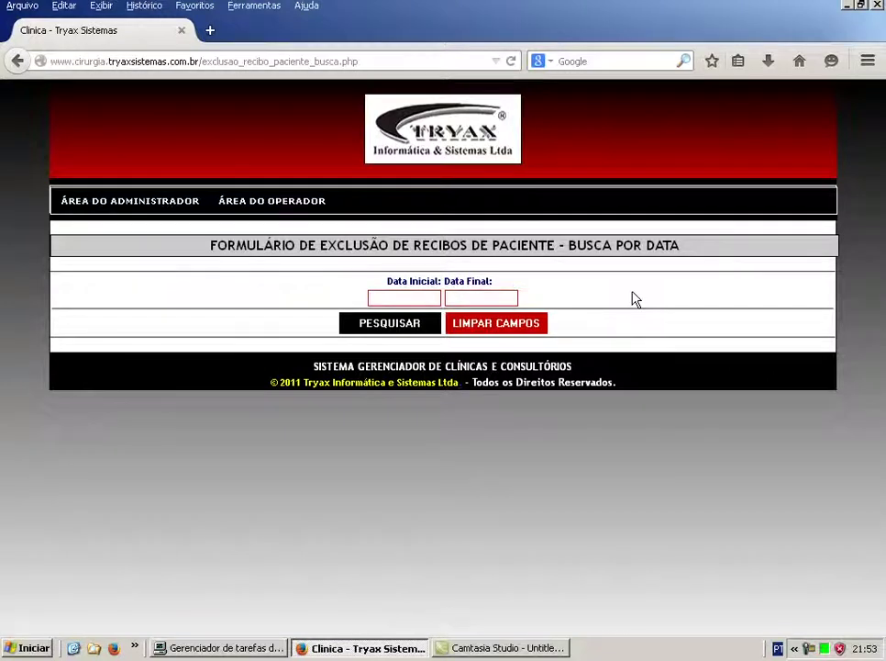
{"action": "type", "text": "01/01/00"}
{"action": "key", "text": "Tab"}
{"action": "type", "text": "31/"}
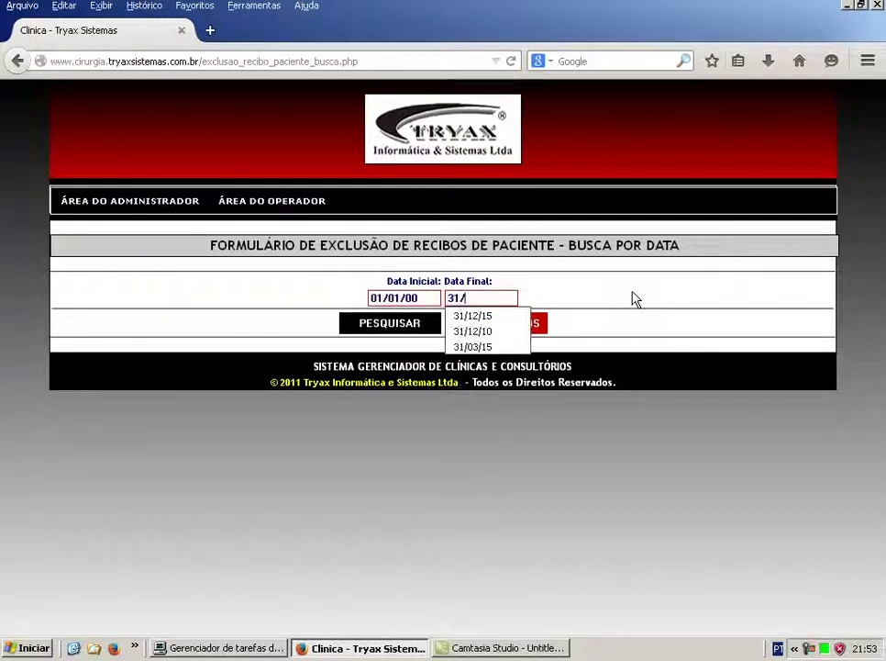
{"action": "type", "text": "12/15"}
{"action": "key", "text": "Return"}
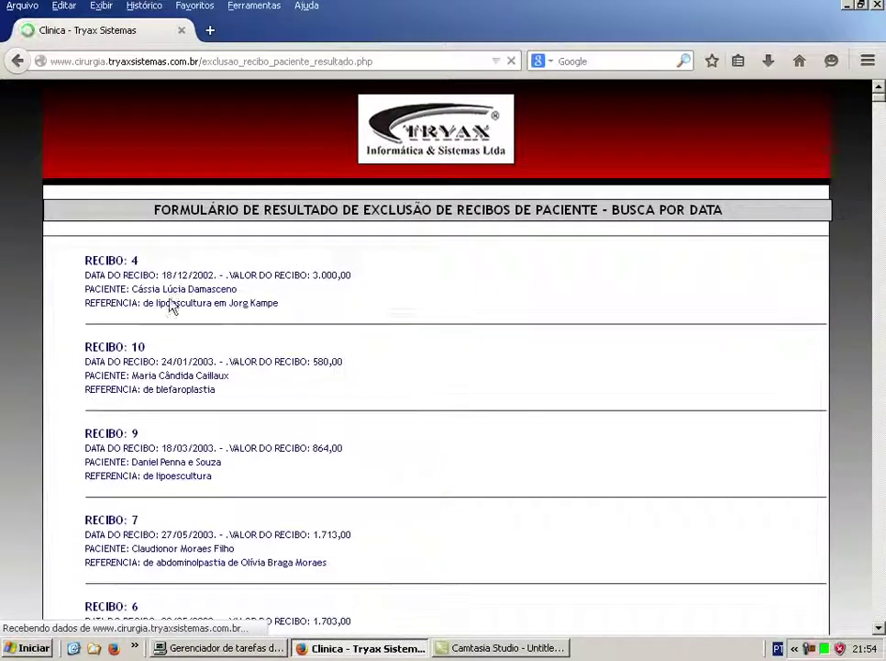
Review the receipt results from 18/12/2002 onward, then go back to the date search form.
{"action": "scroll", "coordinate": [193, 311], "scroll_direction": "down", "scroll_amount": 9}
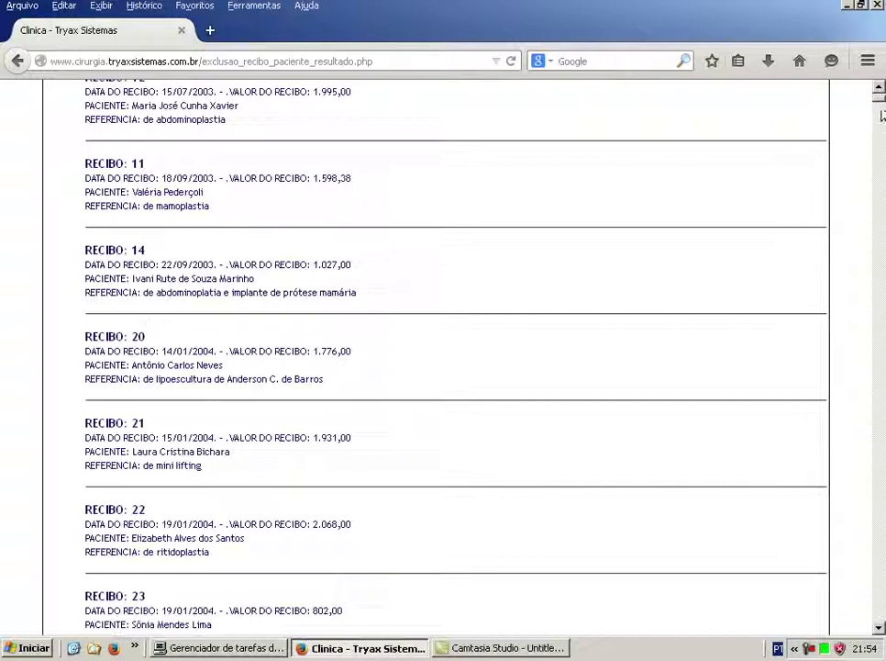
{"action": "left_click", "coordinate": [877, 259]}
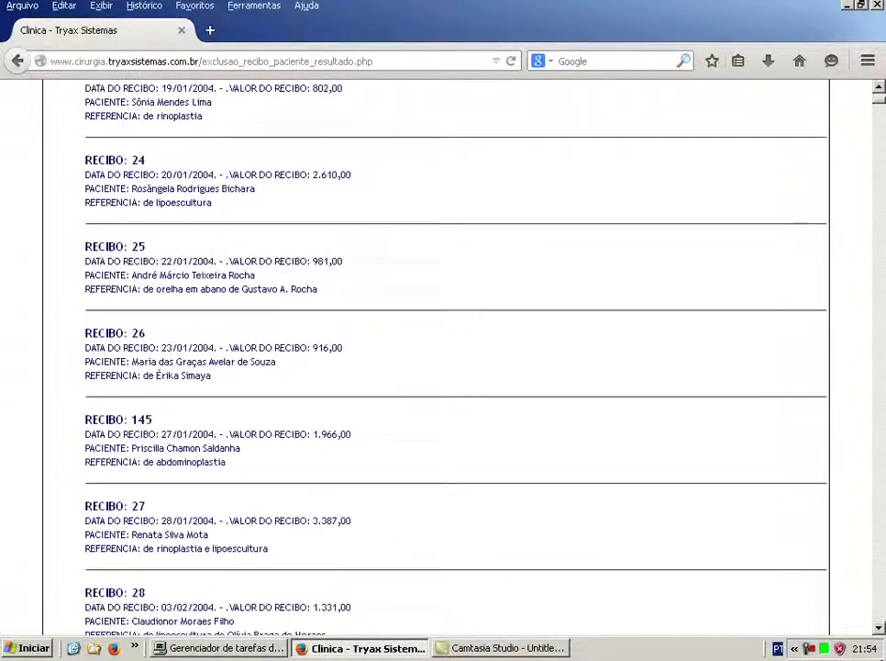
{"action": "scroll", "coordinate": [443, 358], "scroll_direction": "down", "scroll_amount": 6}
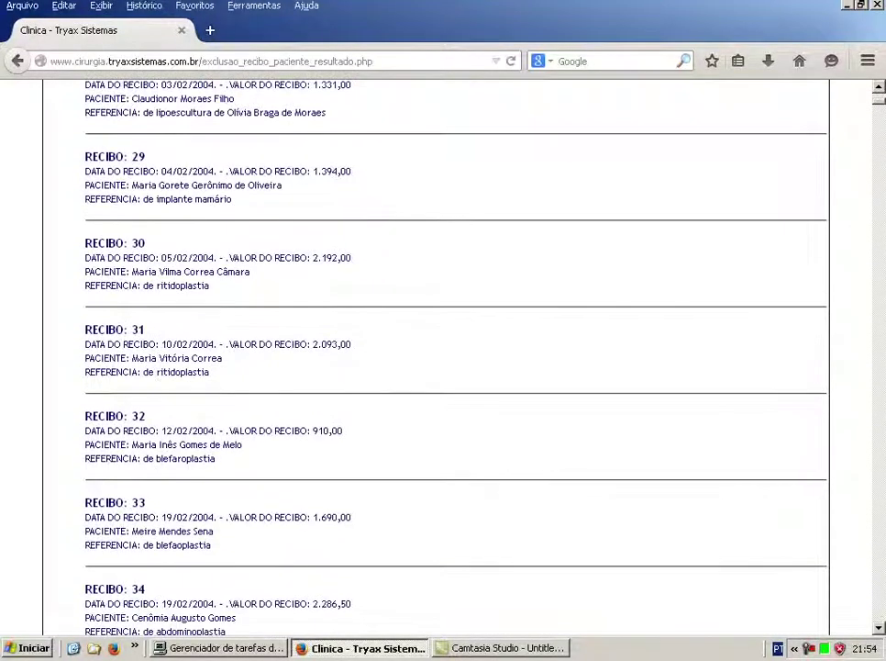
{"action": "scroll", "coordinate": [884, 181], "scroll_direction": "up", "scroll_amount": 6}
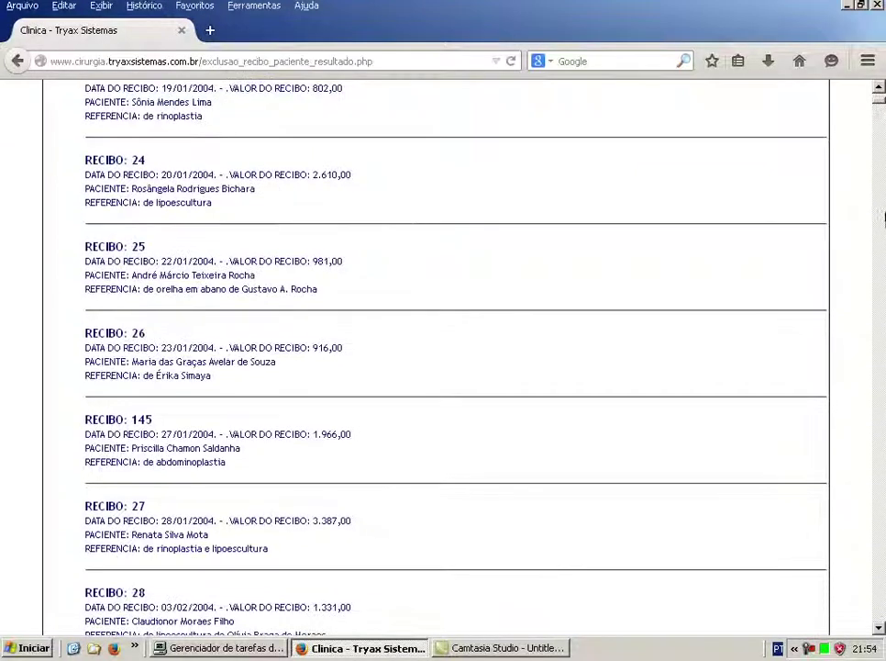
{"action": "left_click", "coordinate": [17, 61]}
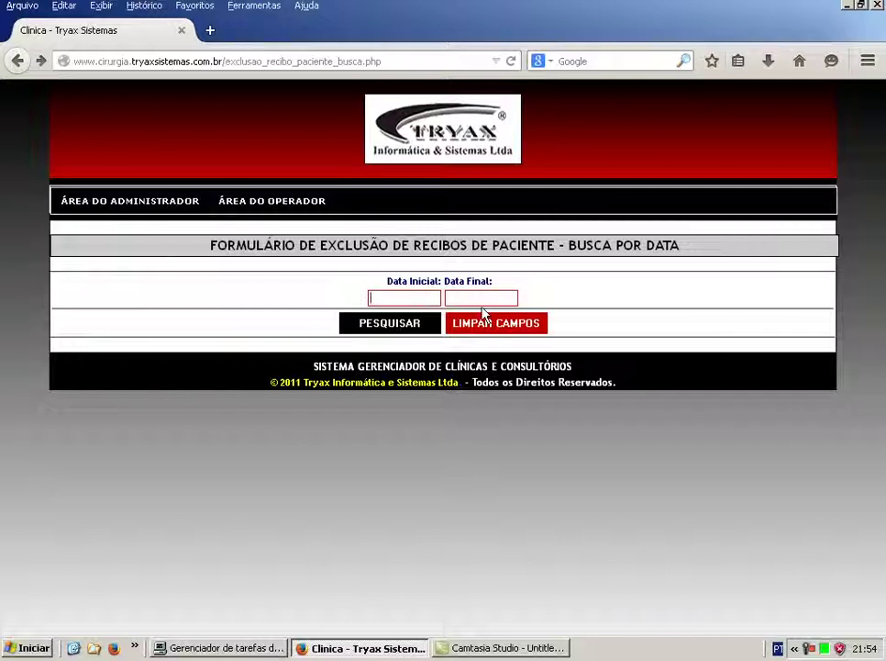
Search December 2015 receipts (01/12/15 to 31/12/15), then cancel back to the search form.
{"action": "type", "text": "01/12/15"}
{"action": "key", "text": "Tab"}
{"action": "type", "text": "31/12/15"}
{"action": "key", "text": "Return"}
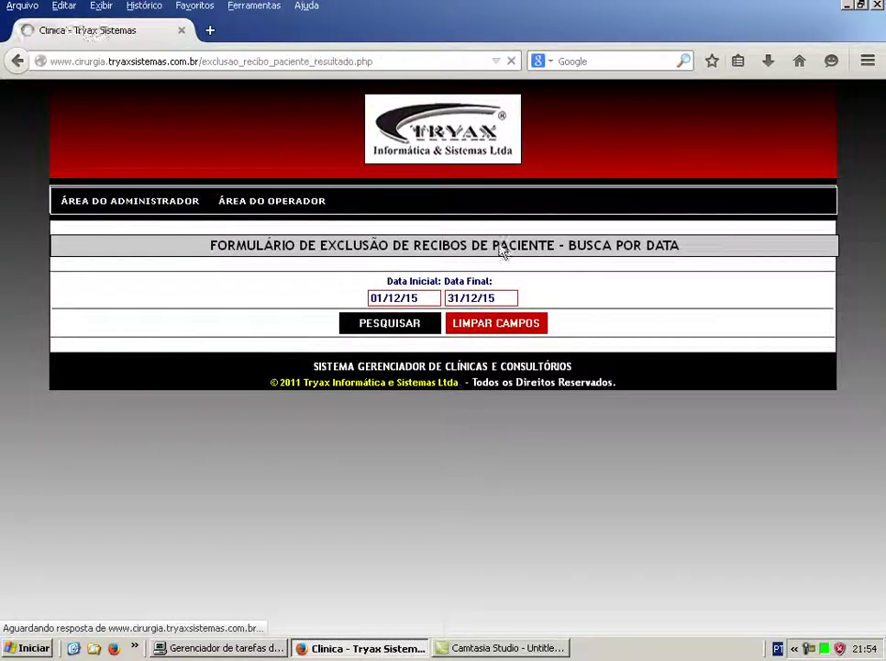
{"action": "left_click", "coordinate": [441, 341]}
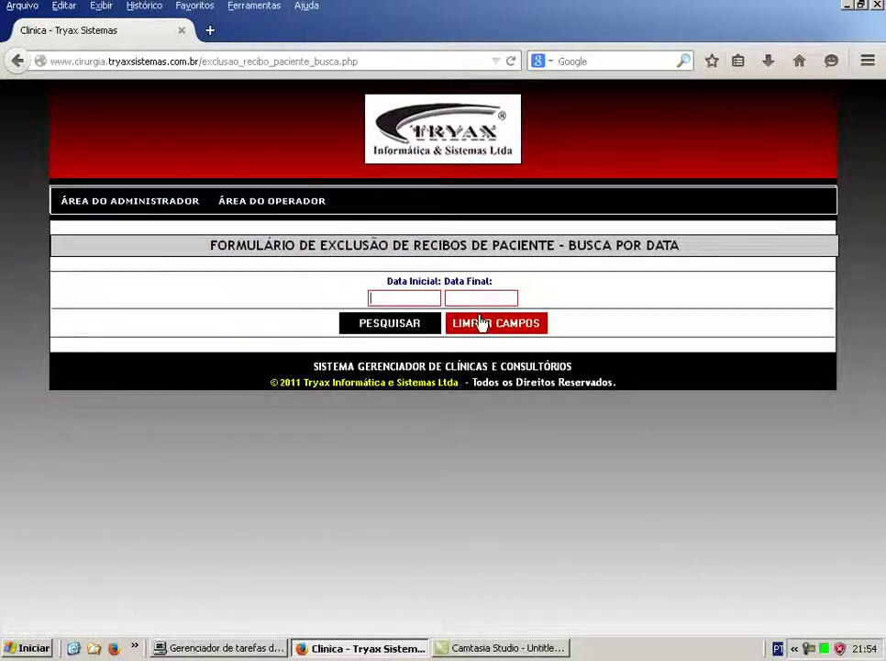
List patient receipts from 01/01/10 to 31/12/10, review them, and cancel back to the search.
{"action": "type", "text": "01/01/10"}
{"action": "key", "text": "Tab"}
{"action": "type", "text": "31/12/10"}
{"action": "key", "text": "Return"}
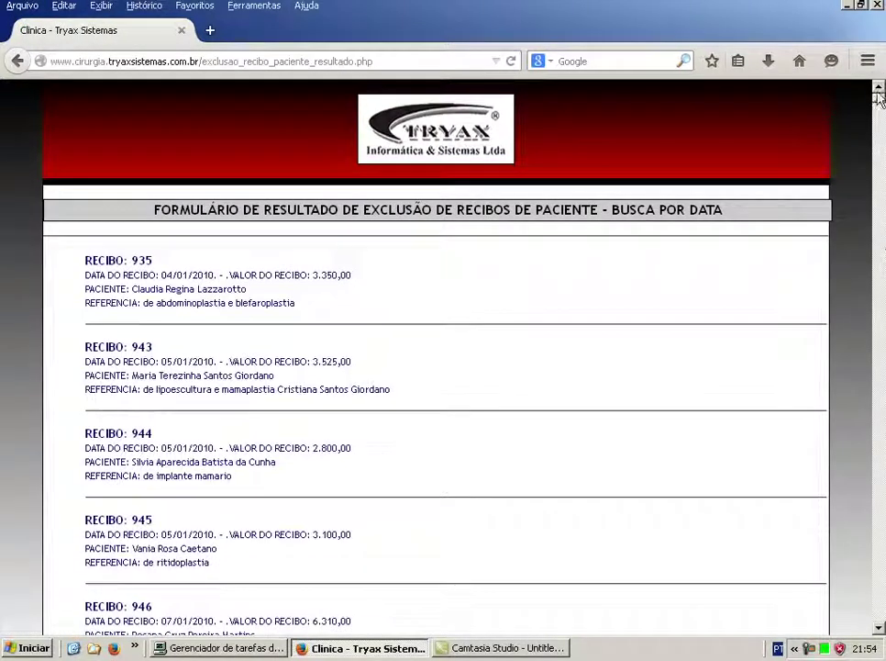
{"action": "scroll", "coordinate": [883, 571], "scroll_direction": "down", "scroll_amount": 15}
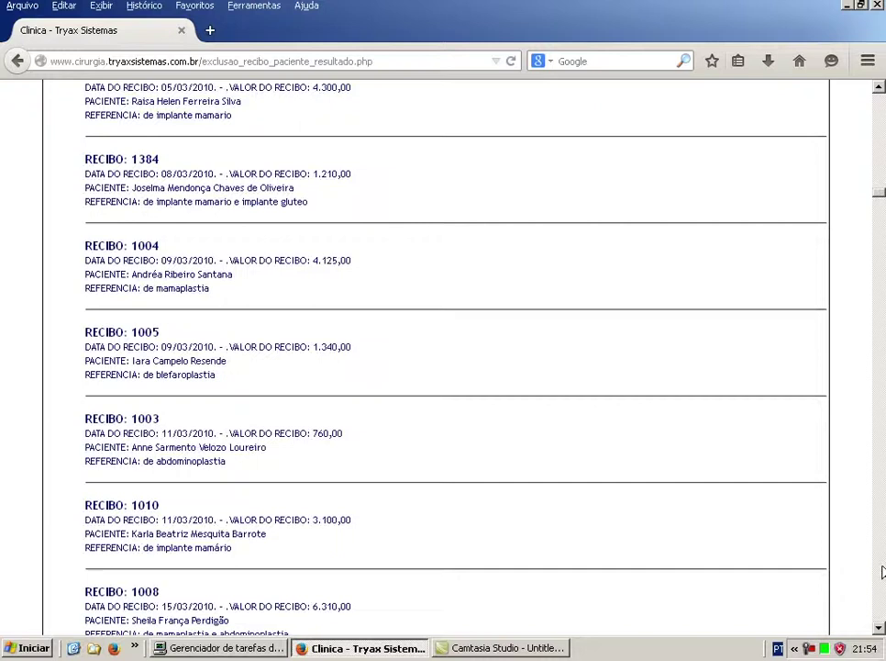
{"action": "scroll", "coordinate": [883, 571], "scroll_direction": "down", "scroll_amount": 20}
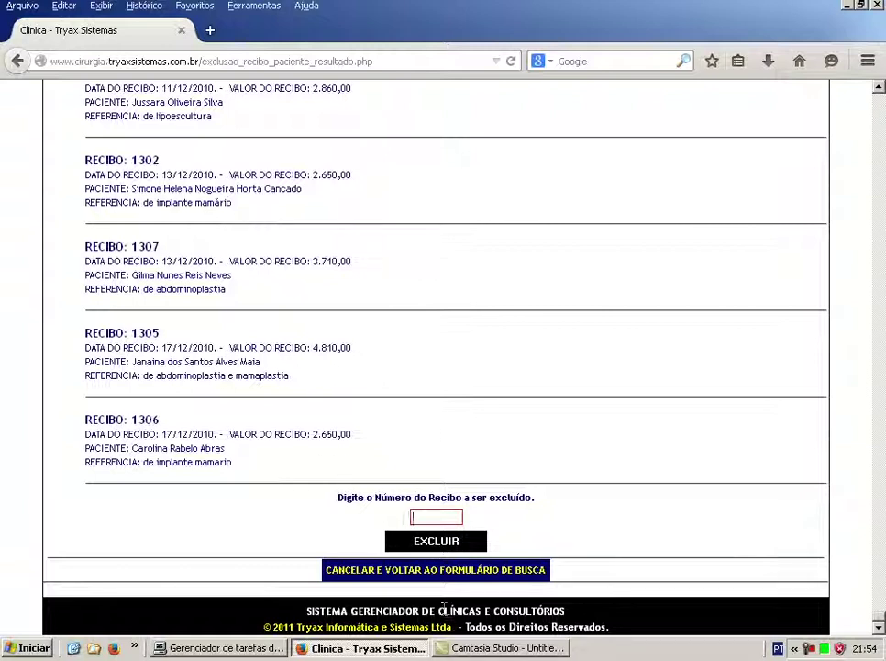
{"action": "left_click", "coordinate": [427, 573]}
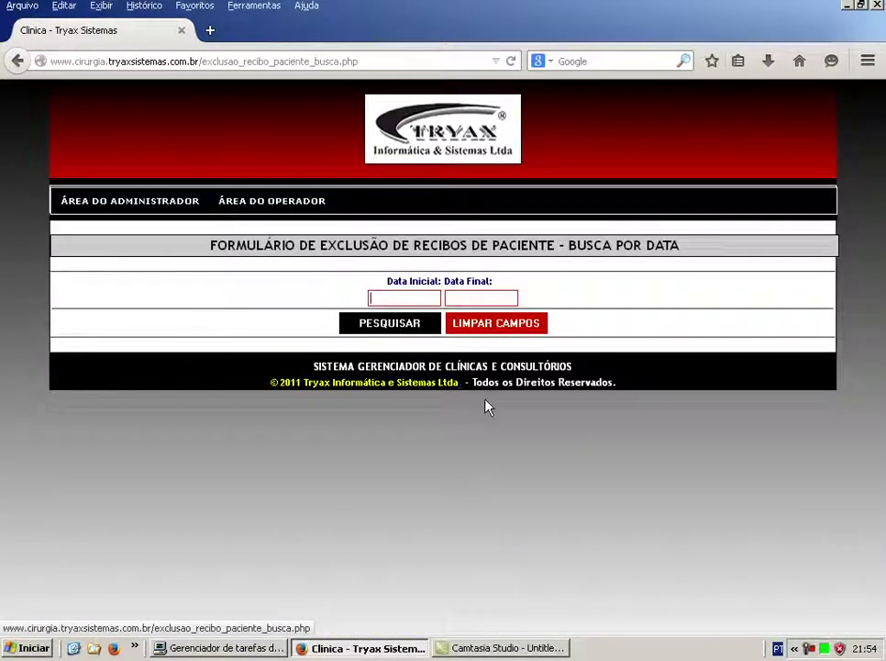
Return to Área do Administrador and browse Exclusões and Relatórios > Relatório - Dados Cadastrais menus.
{"action": "left_click", "coordinate": [142, 210]}
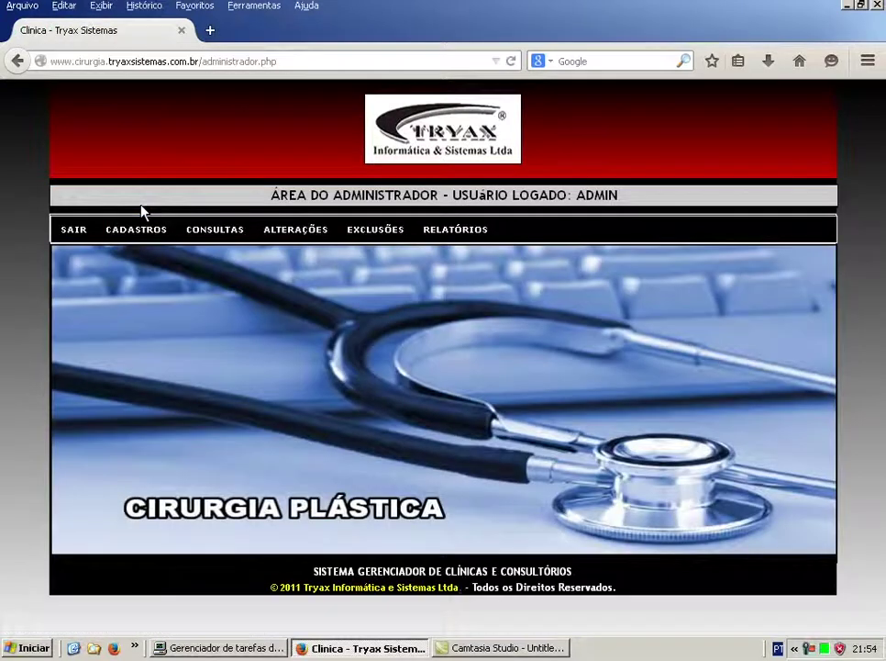
{"action": "mouse_move", "coordinate": [372, 239]}
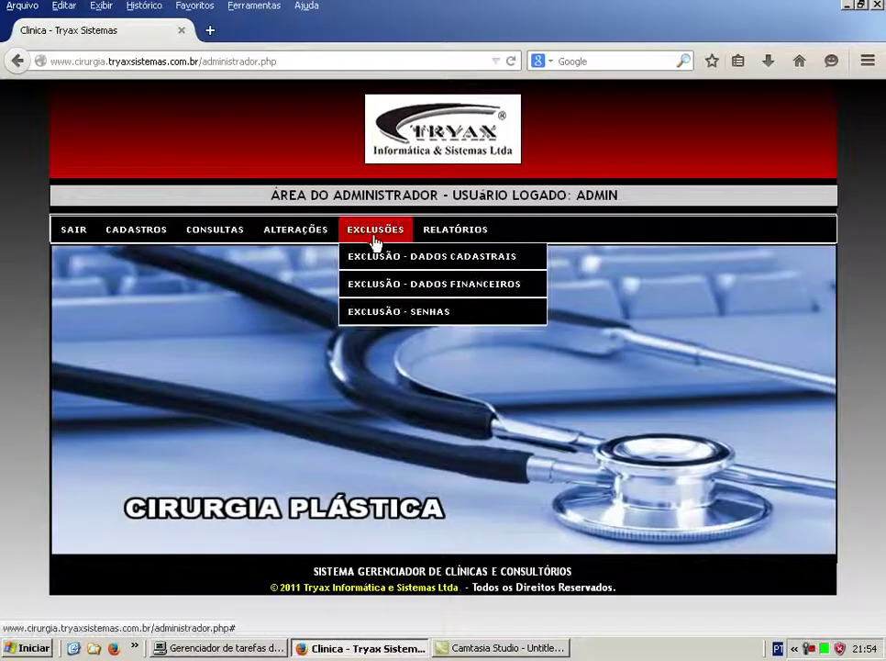
{"action": "mouse_move", "coordinate": [406, 291]}
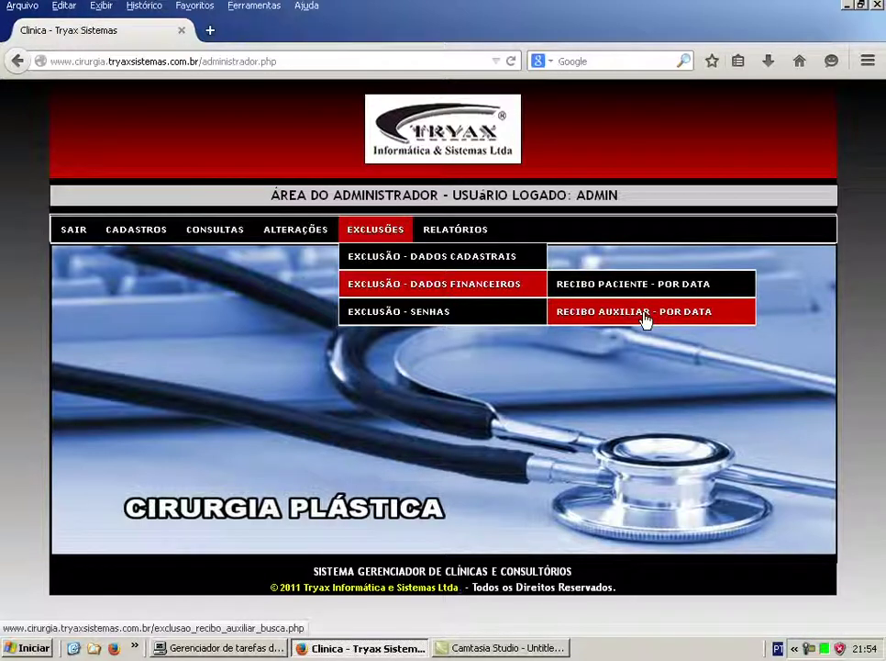
{"action": "mouse_move", "coordinate": [467, 316]}
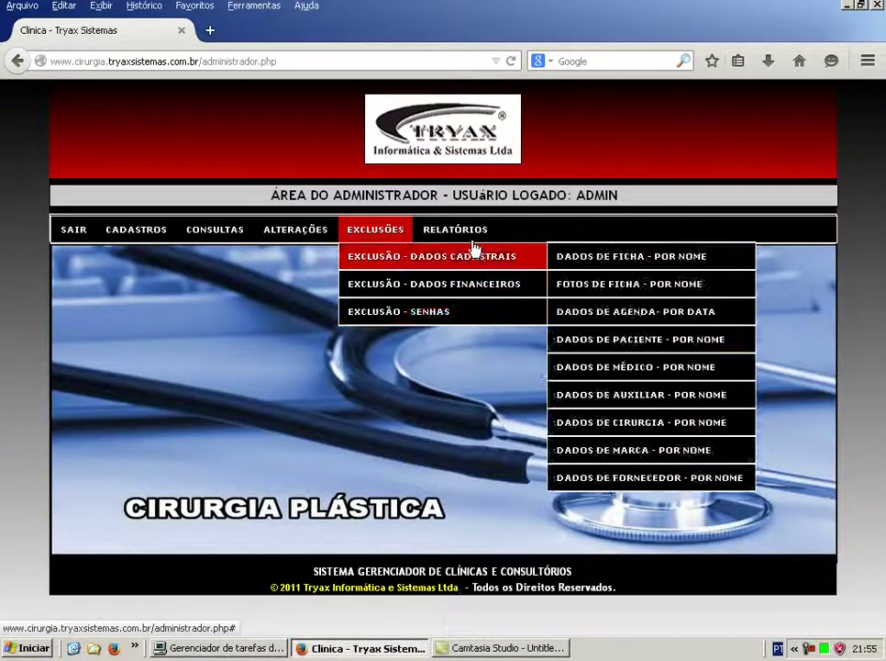
{"action": "mouse_move", "coordinate": [471, 246]}
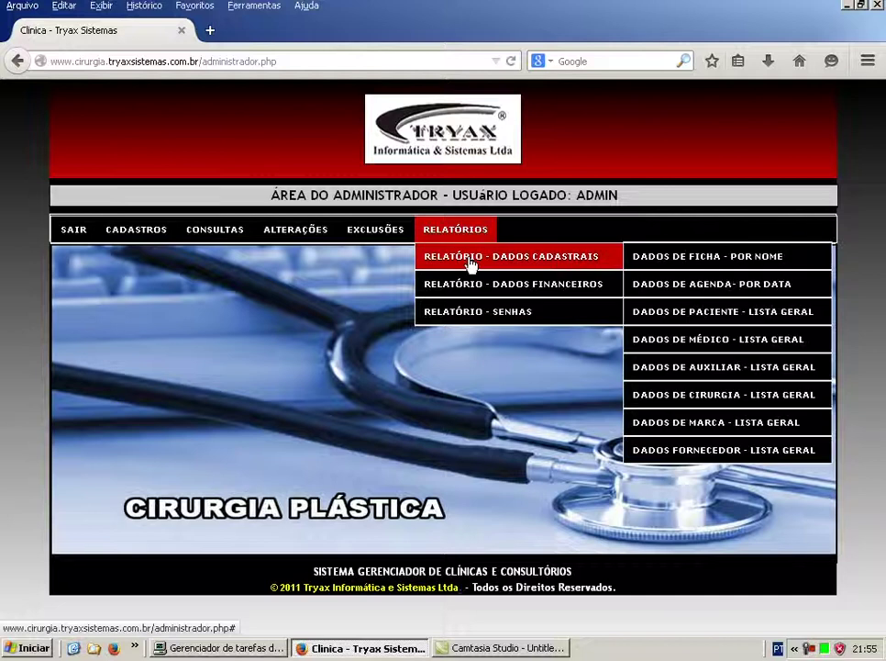
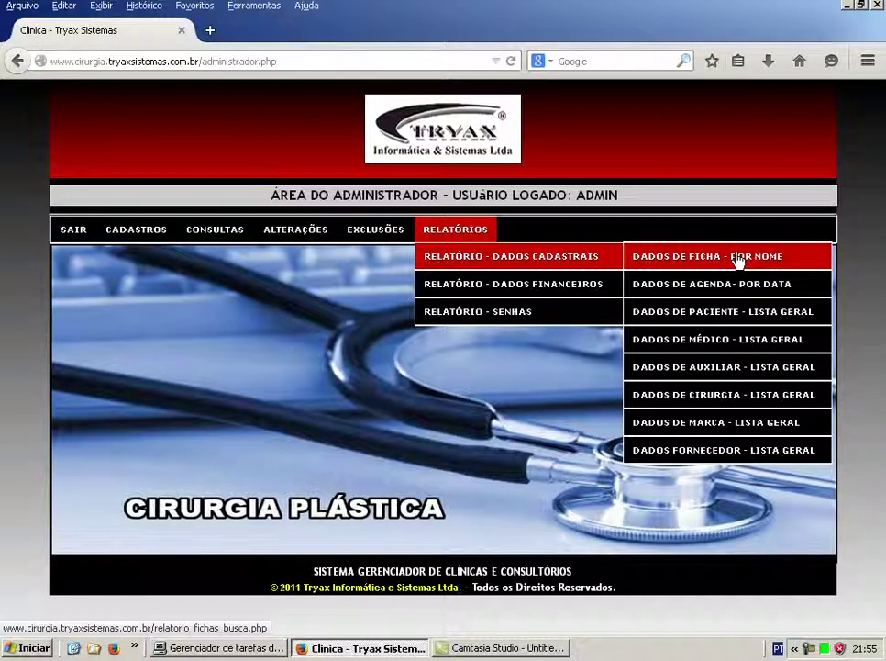
Generate the Dados de Ficha - Por Nome medical record report for the chosen patient.
{"action": "left_click", "coordinate": [737, 260]}
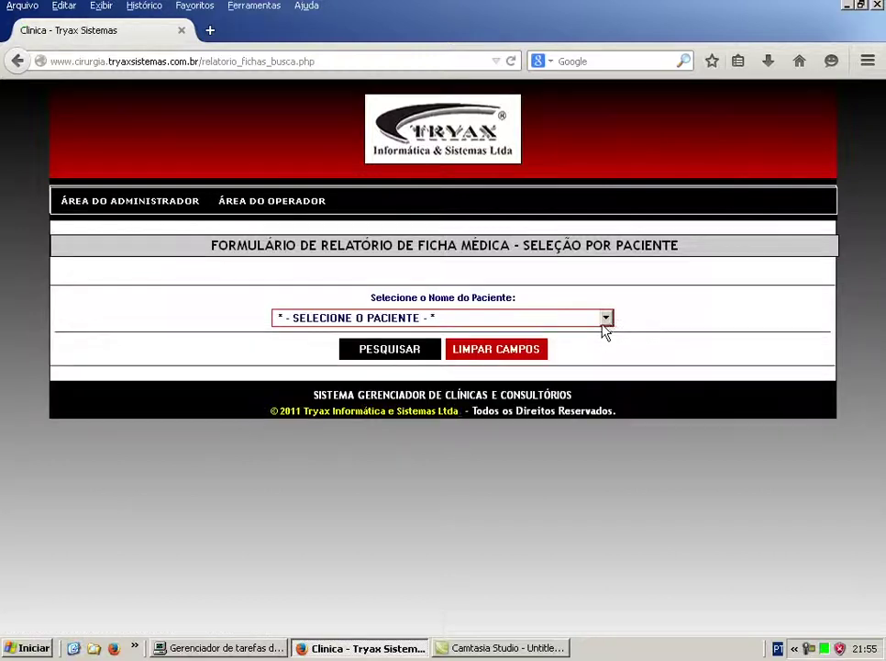
{"action": "left_click", "coordinate": [605, 318]}
{"action": "left_click_drag", "start_coordinate": [610, 354], "coordinate": [612, 418]}
{"action": "type", "text": "ric"}
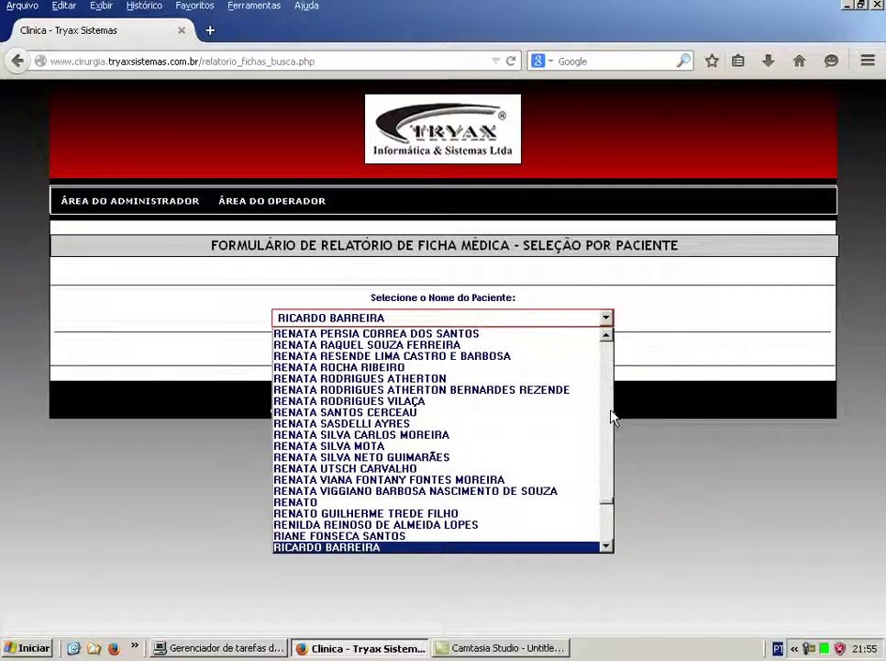
{"action": "key", "text": "Down"}
{"action": "key", "text": "Down"}
{"action": "key", "text": "Down"}
{"action": "key", "text": "Up"}
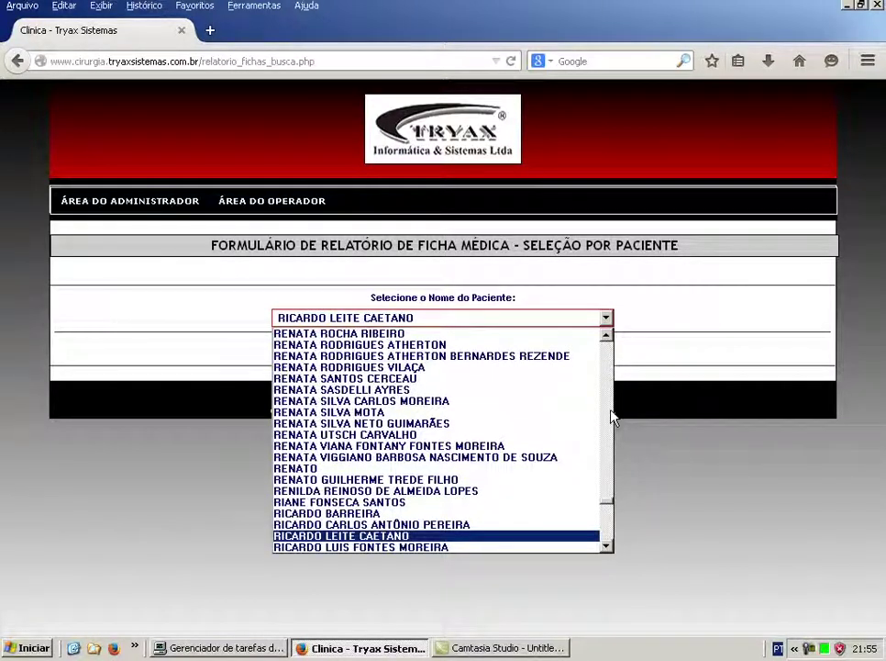
{"action": "key", "text": "Return"}
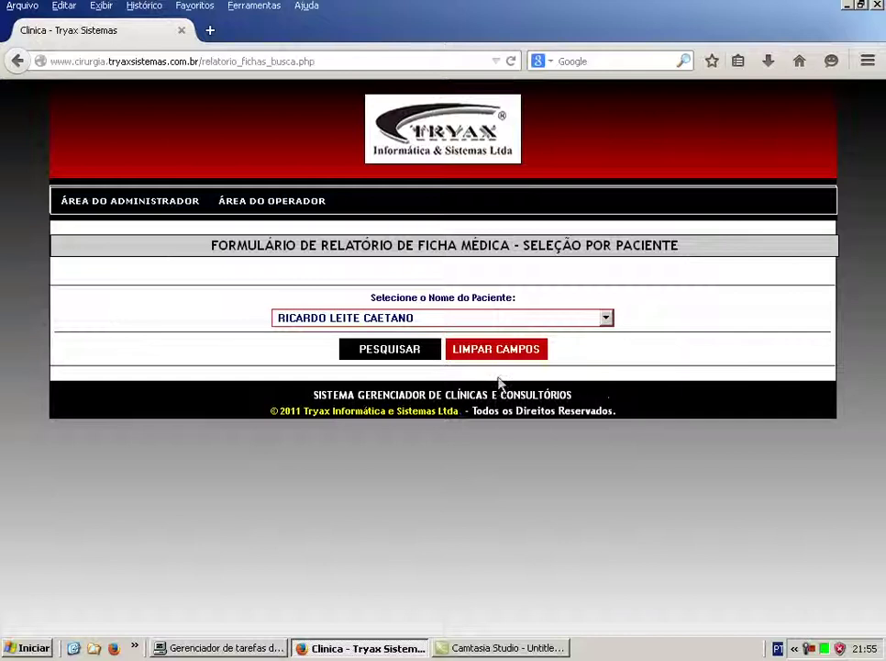
{"action": "left_click", "coordinate": [400, 357]}
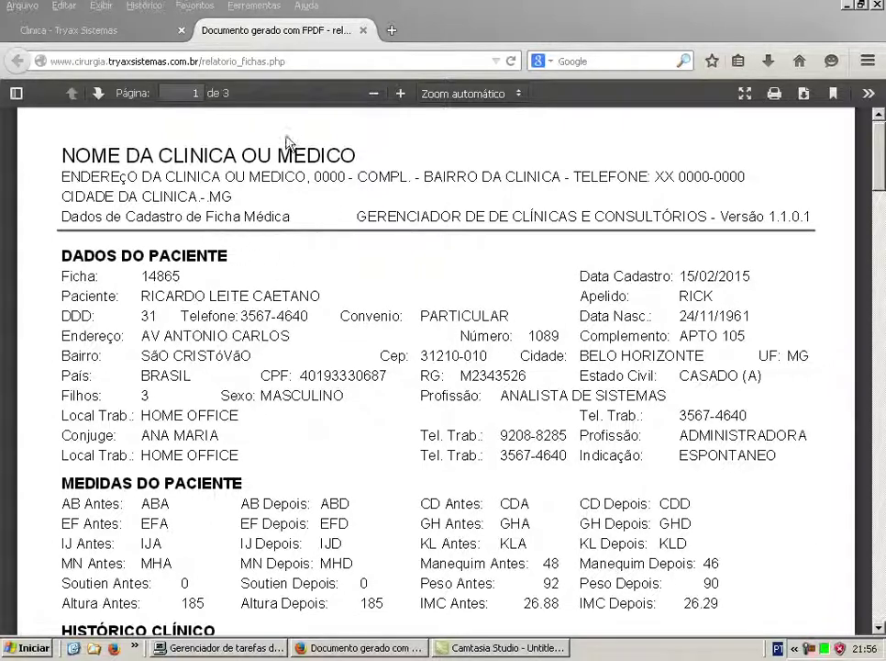
Read the patient record PDF at 100% zoom across its pages, then close the PDF tab.
{"action": "left_click", "coordinate": [375, 95]}
{"action": "left_click", "coordinate": [374, 94]}
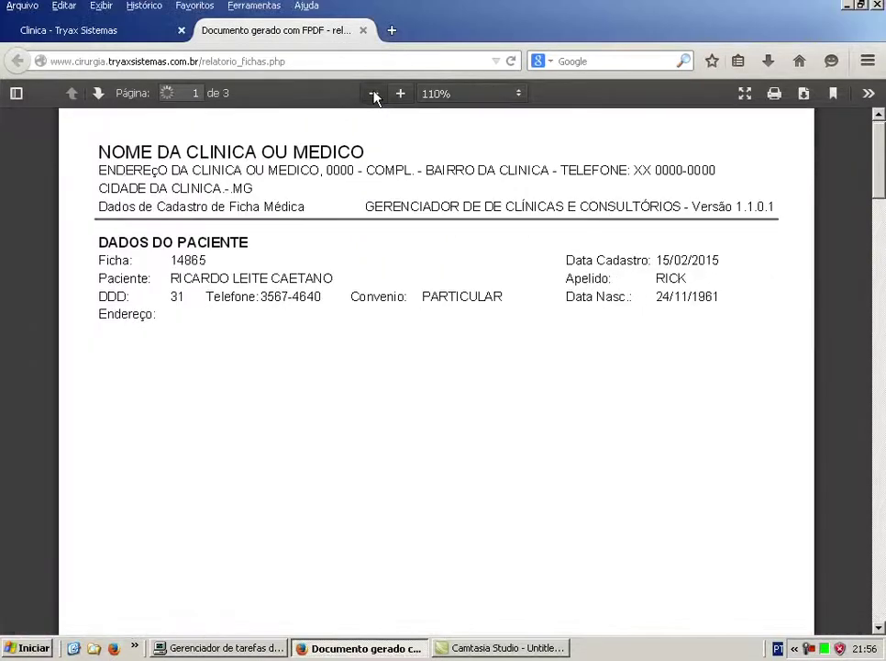
{"action": "left_click", "coordinate": [374, 94]}
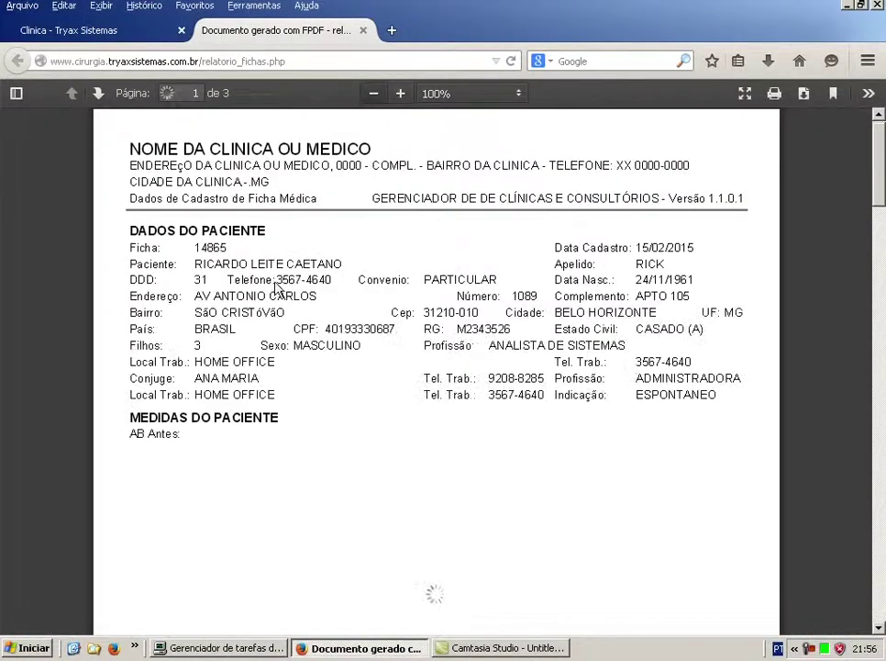
{"action": "scroll", "coordinate": [363, 551], "scroll_direction": "down", "scroll_amount": 1}
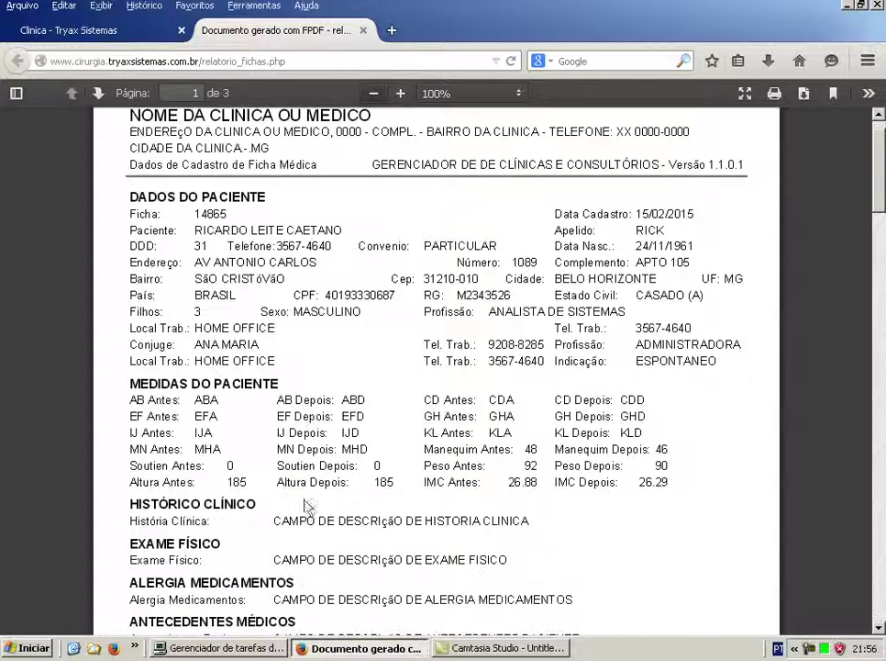
{"action": "scroll", "coordinate": [367, 530], "scroll_direction": "down", "scroll_amount": 2}
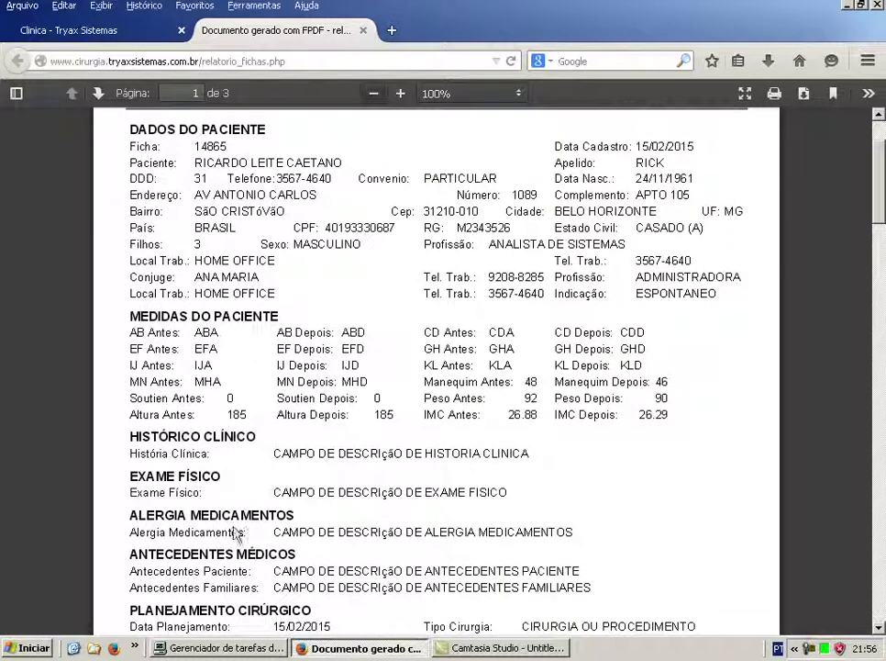
{"action": "scroll", "coordinate": [550, 491], "scroll_direction": "down", "scroll_amount": 3}
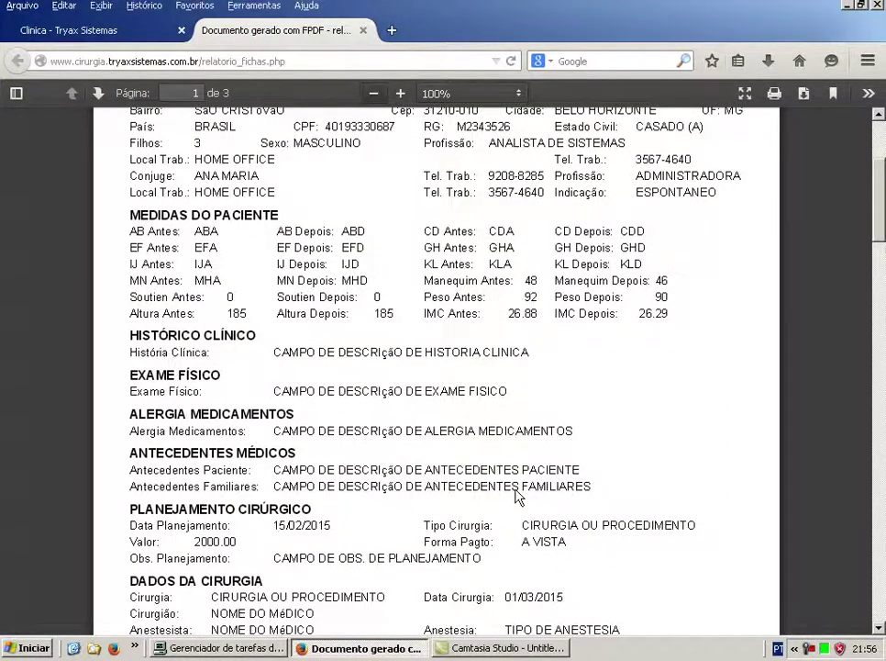
{"action": "scroll", "coordinate": [519, 494], "scroll_direction": "down", "scroll_amount": 10}
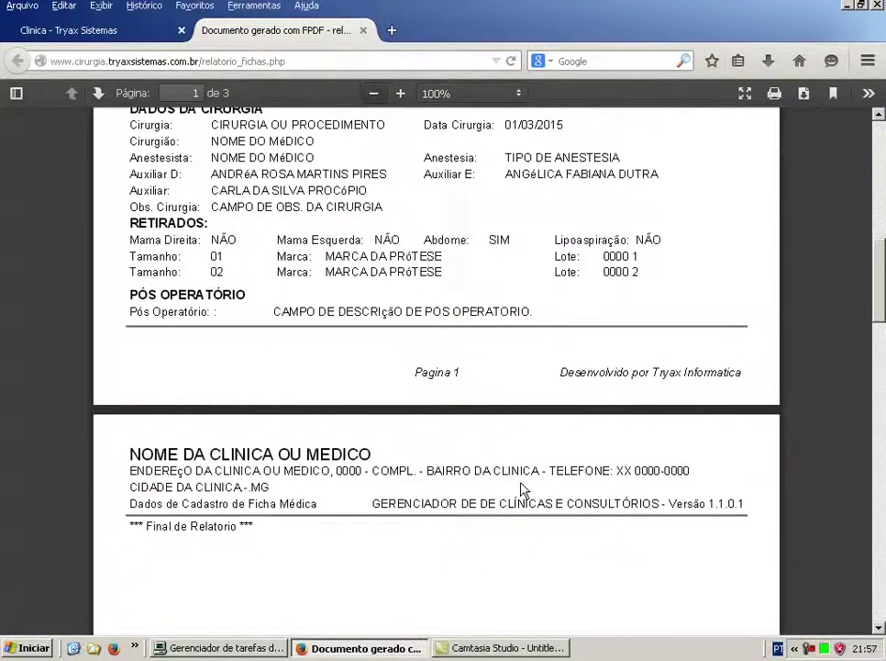
{"action": "scroll", "coordinate": [523, 491], "scroll_direction": "down", "scroll_amount": 3}
{"action": "scroll", "coordinate": [523, 492], "scroll_direction": "up", "scroll_amount": 15}
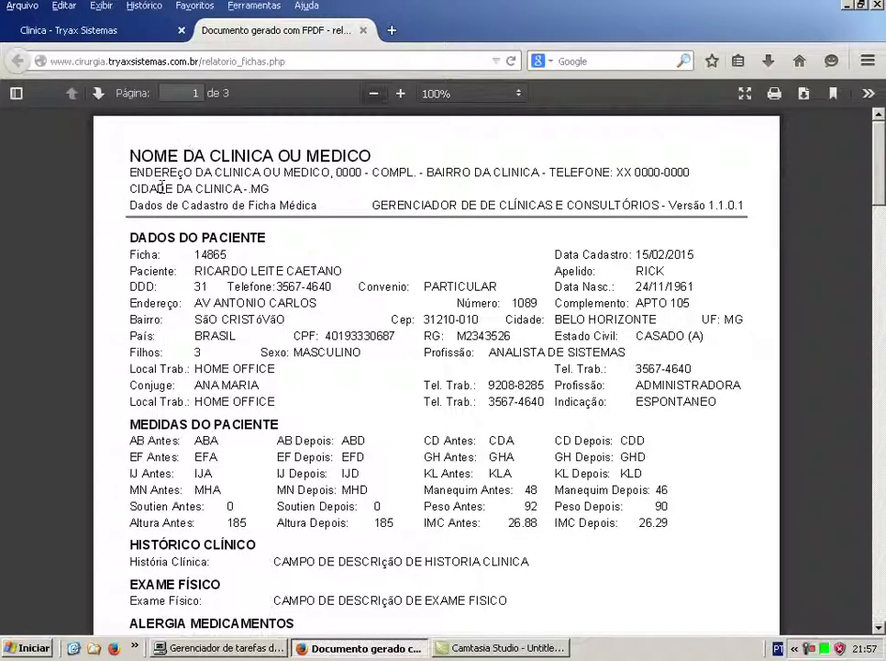
{"action": "left_click", "coordinate": [364, 33]}
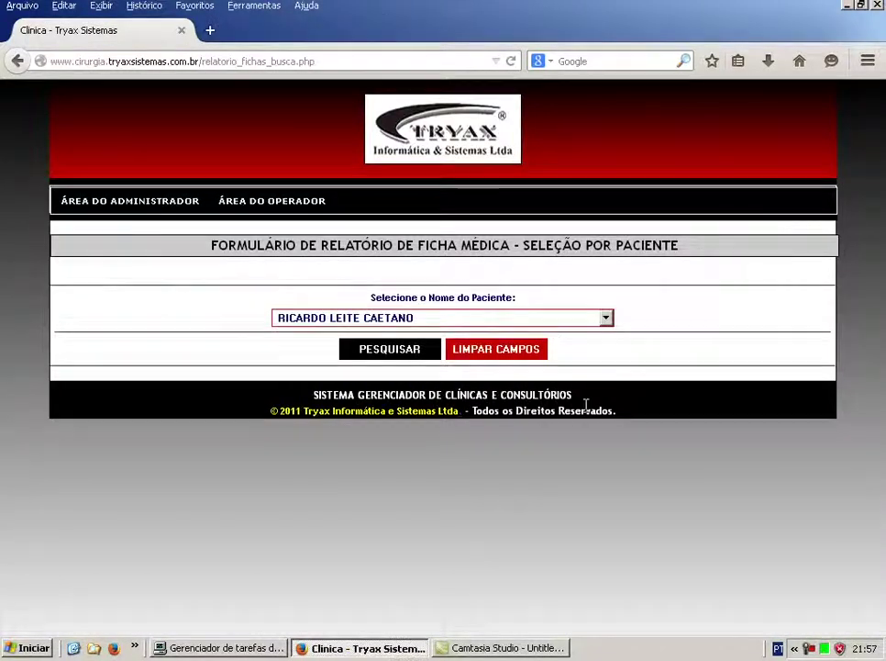
Clear the patient field, preview the Dados de Agenda - Por Data form, then return to Área do Administrador.
{"action": "left_click", "coordinate": [495, 353]}
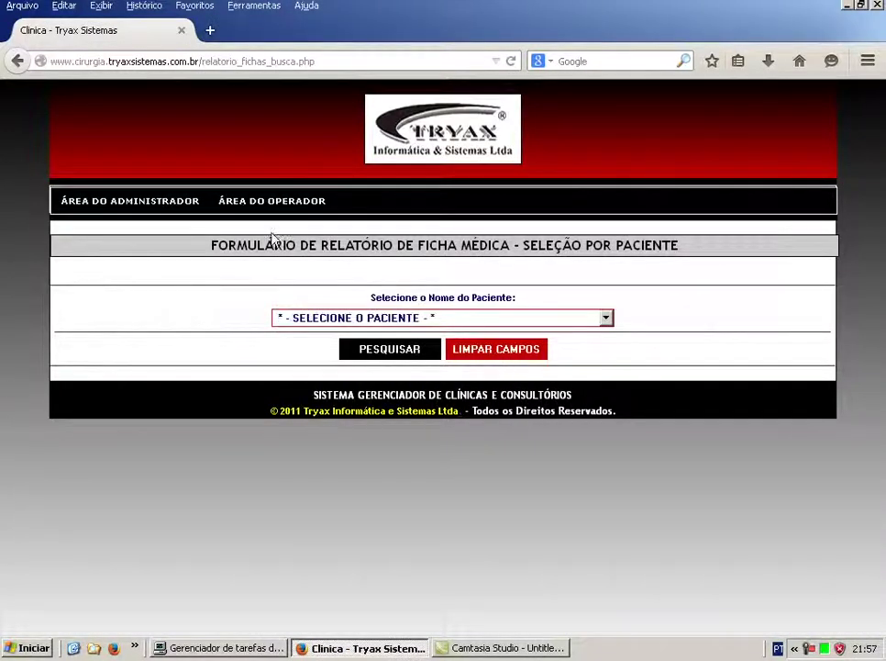
{"action": "left_click", "coordinate": [152, 206]}
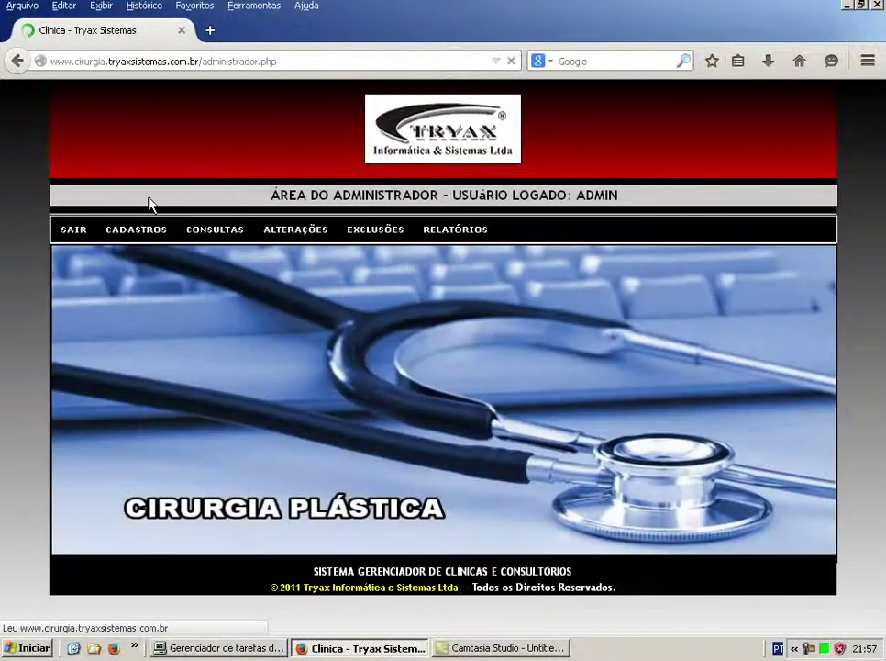
{"action": "mouse_move", "coordinate": [431, 237]}
{"action": "mouse_move", "coordinate": [476, 266]}
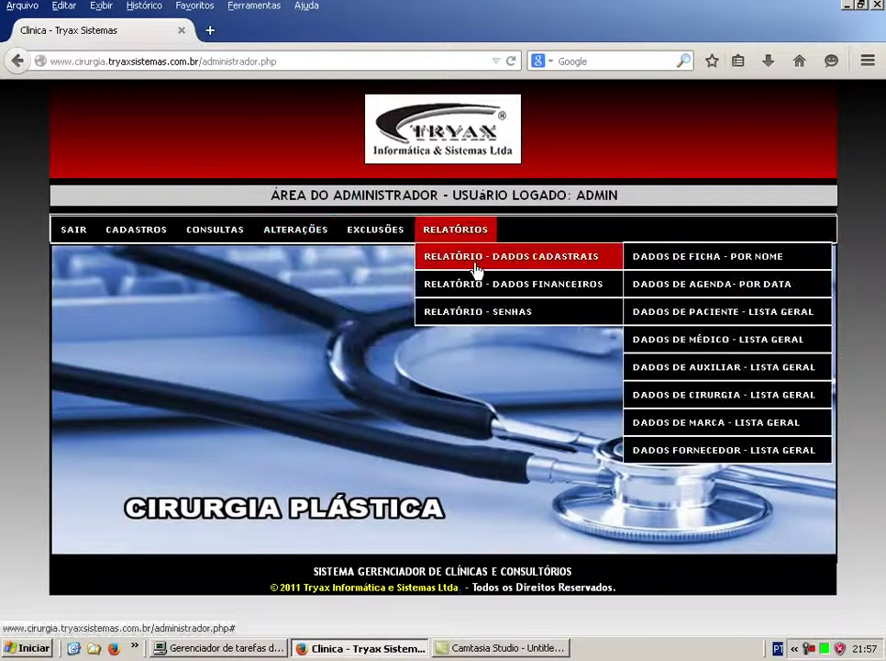
{"action": "left_click", "coordinate": [706, 294]}
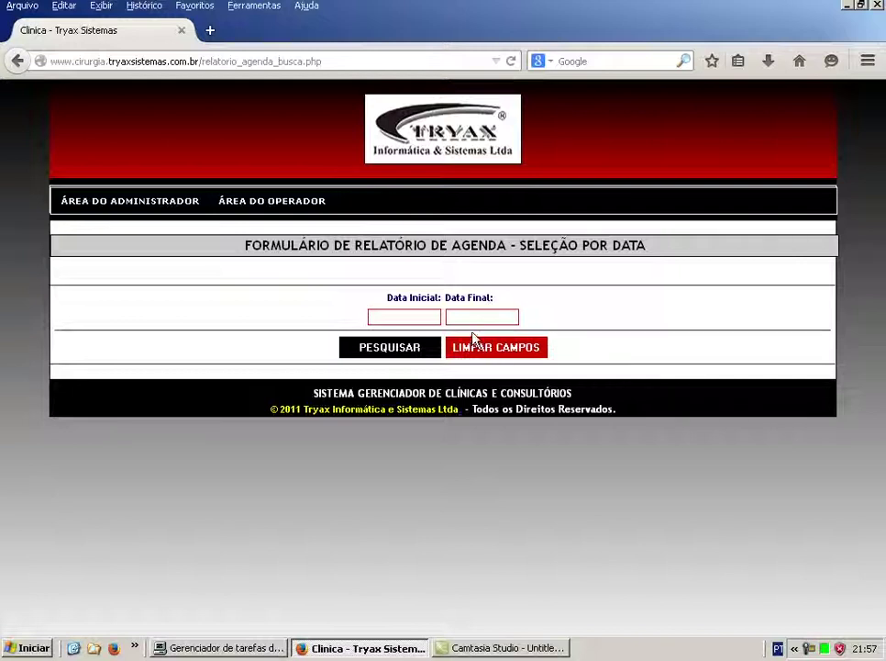
{"action": "left_click", "coordinate": [117, 210]}
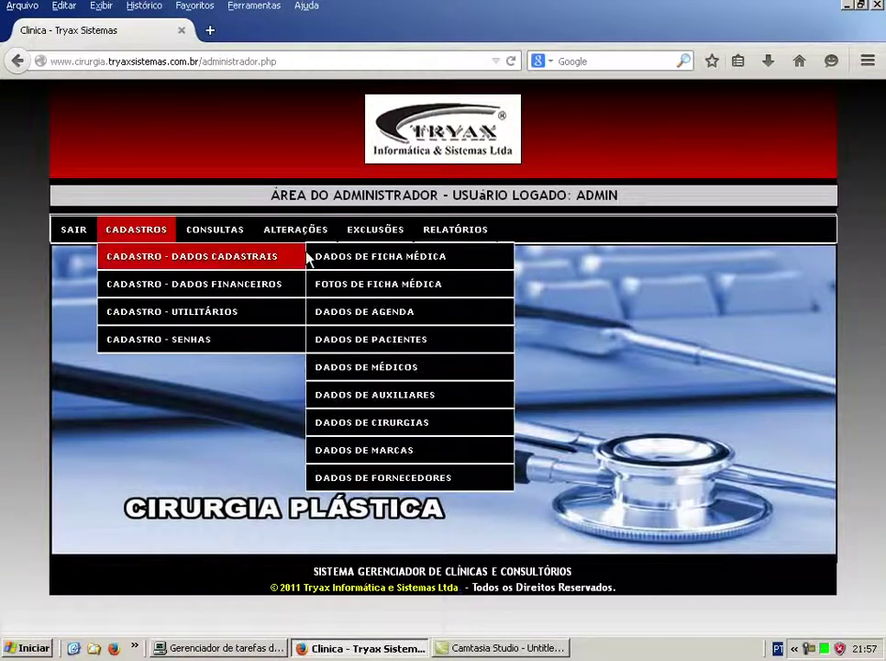
Navigate Relatórios > Relatório - Dados Financeiros to the Recibo Paciente - Por Data report.
{"action": "mouse_move", "coordinate": [476, 244]}
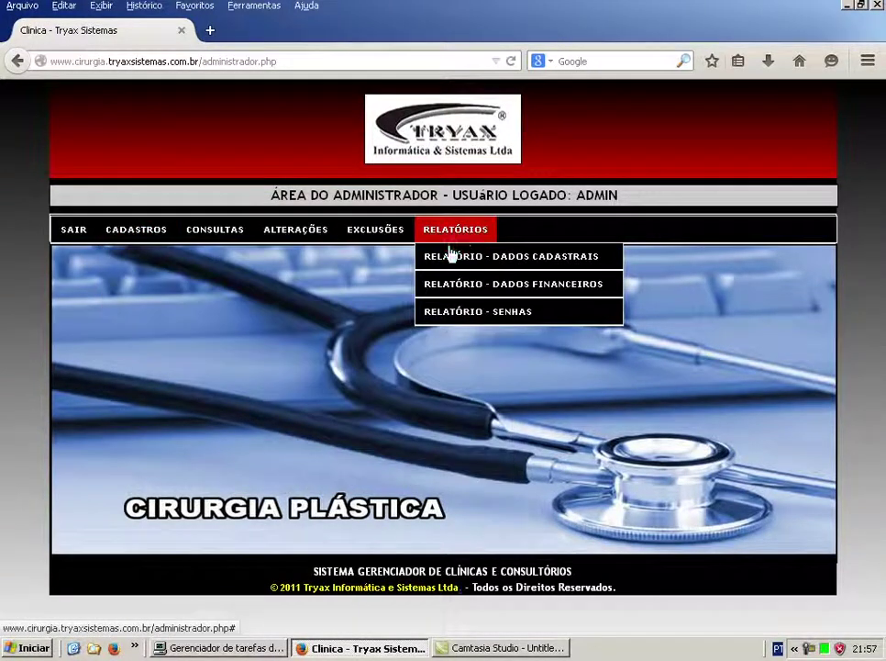
{"action": "mouse_move", "coordinate": [452, 254]}
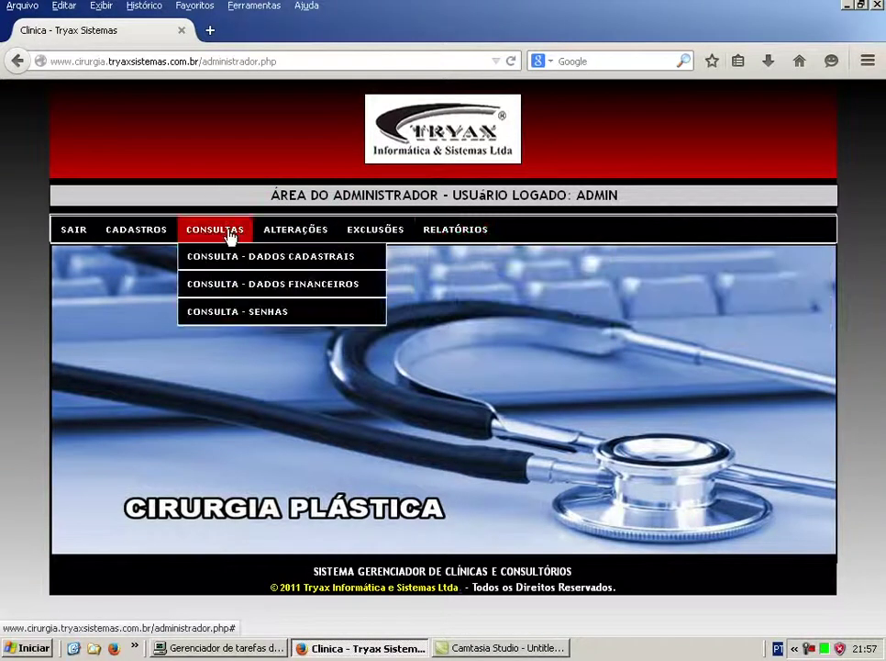
{"action": "mouse_move", "coordinate": [476, 258]}
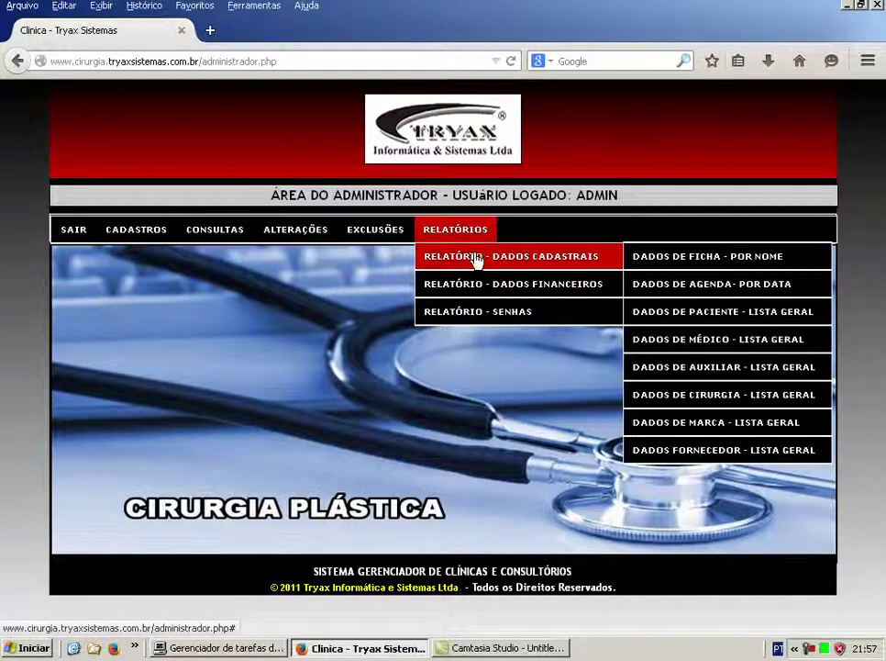
{"action": "mouse_move", "coordinate": [440, 290]}
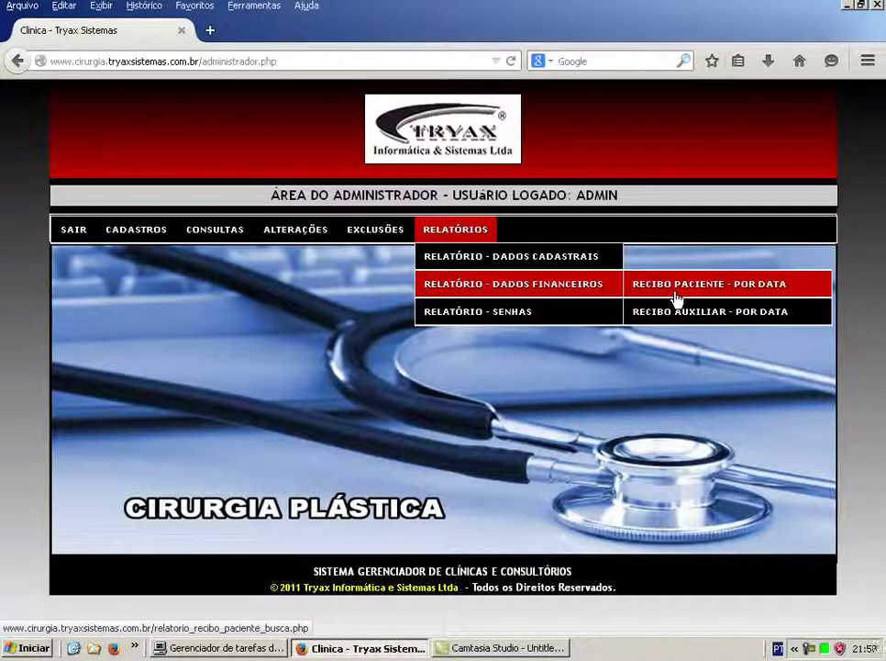
{"action": "mouse_move", "coordinate": [163, 238]}
{"action": "mouse_move", "coordinate": [173, 288]}
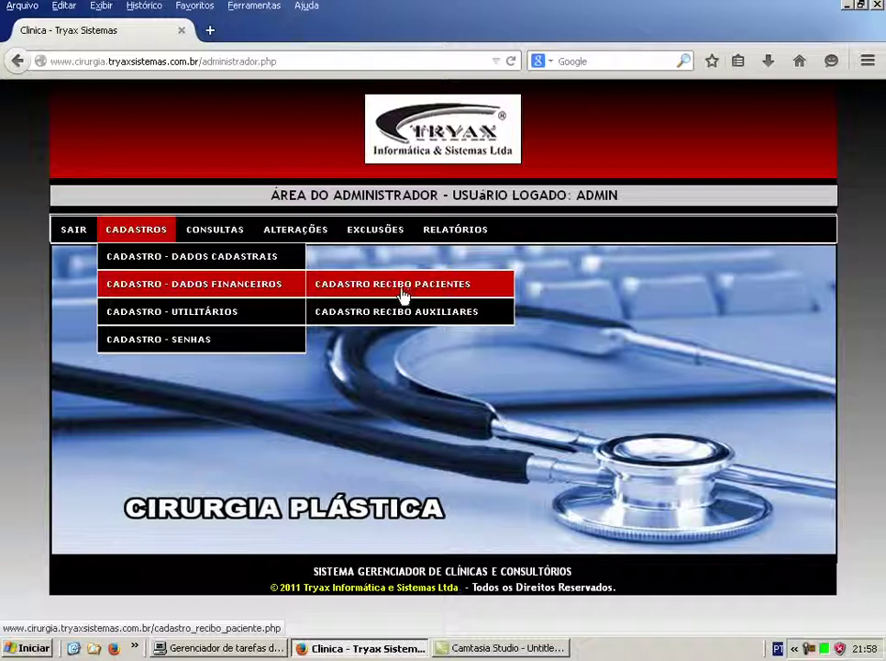
{"action": "mouse_move", "coordinate": [467, 236]}
{"action": "mouse_move", "coordinate": [468, 290]}
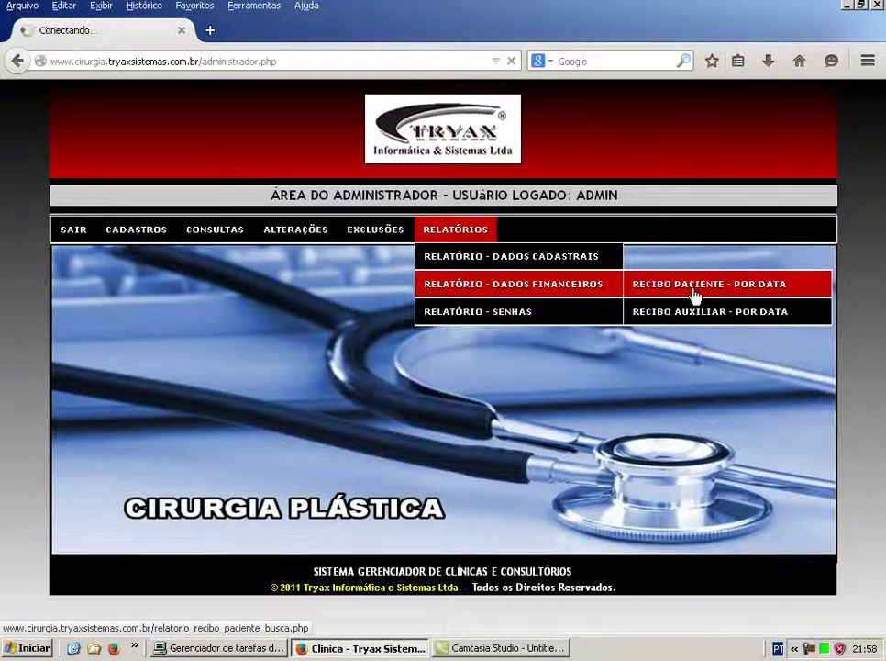
List patient receipts from 01/01/00 to 31/12/15, then go back to Área do Administrador.
{"action": "left_click", "coordinate": [693, 294]}
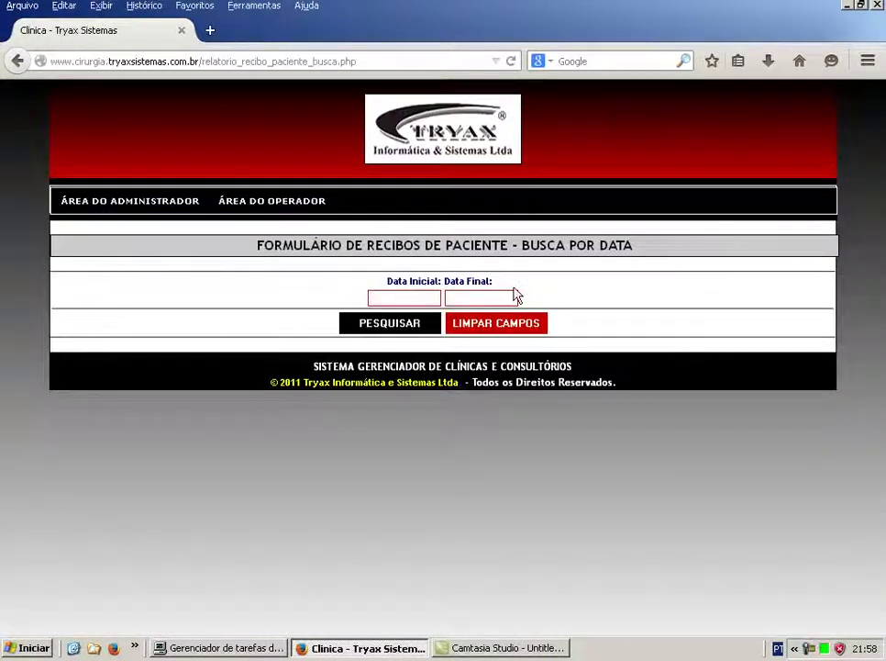
{"action": "type", "text": "01/01/00"}
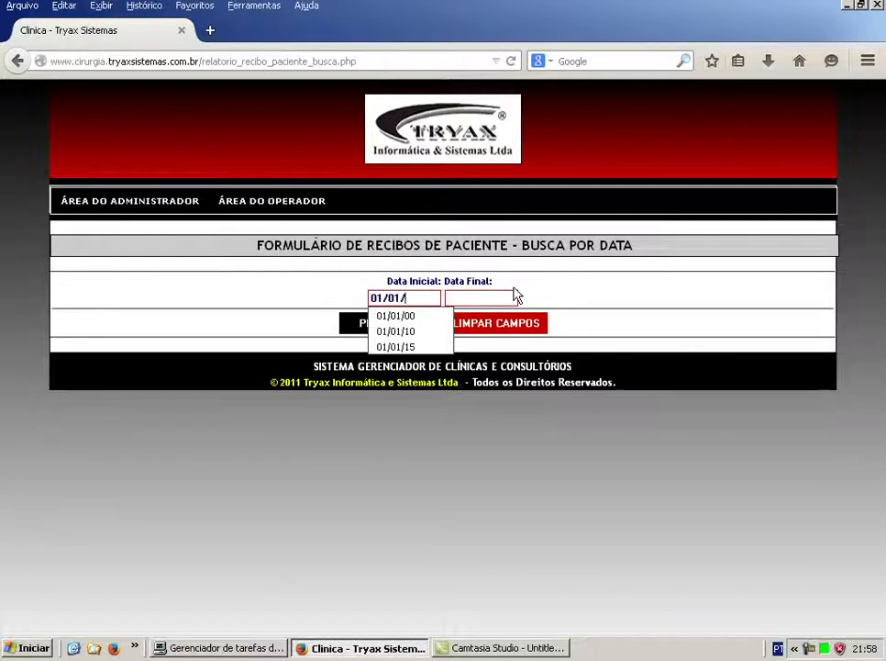
{"action": "key", "text": "Tab"}
{"action": "type", "text": "31/12/15"}
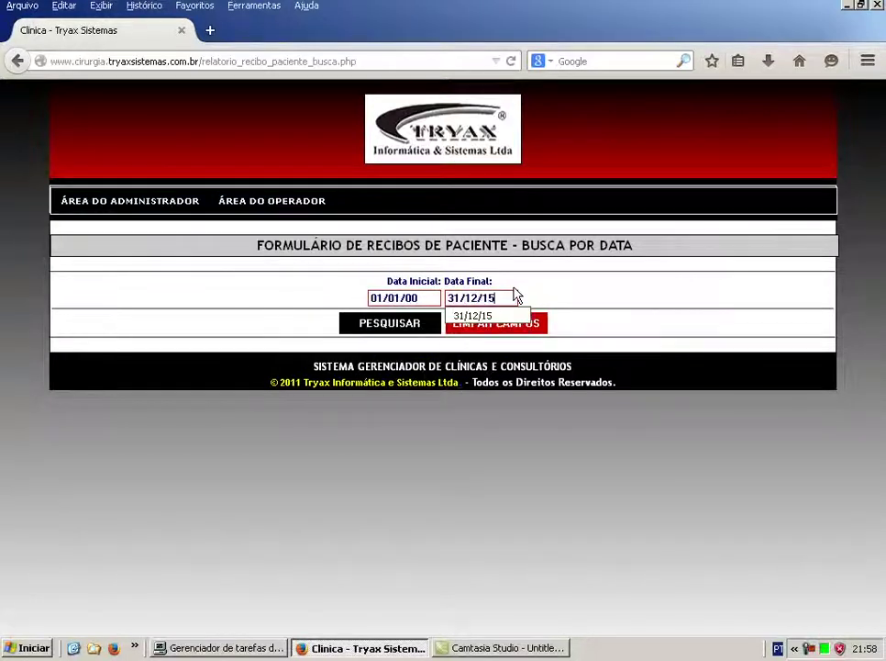
{"action": "key", "text": "Return"}
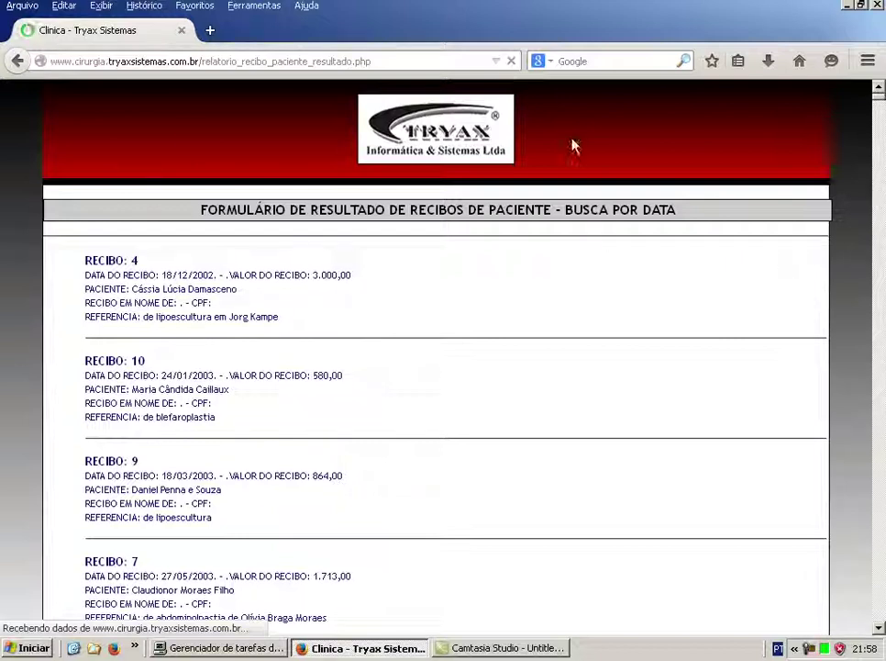
{"action": "left_click", "coordinate": [17, 62]}
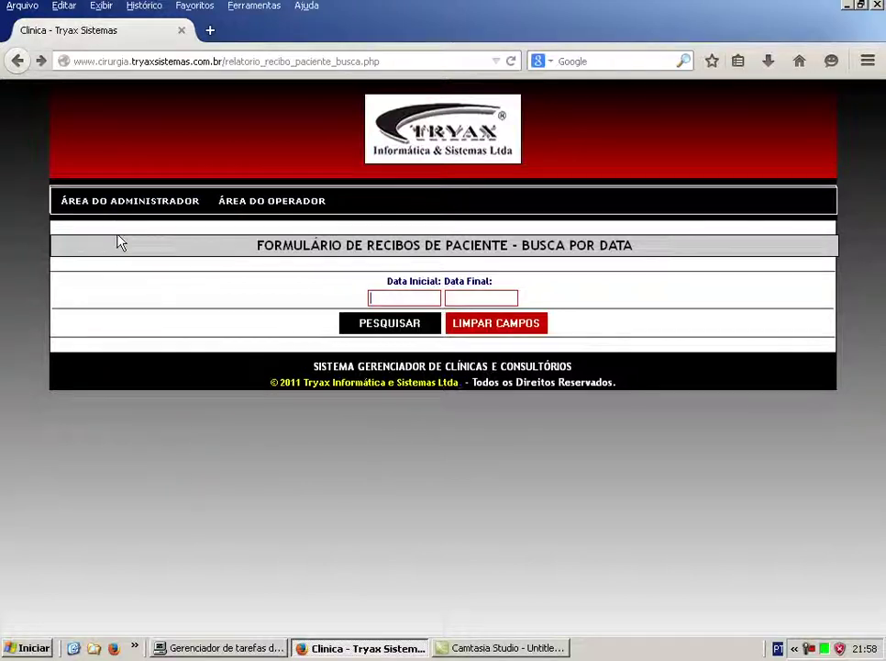
{"action": "left_click", "coordinate": [124, 201]}
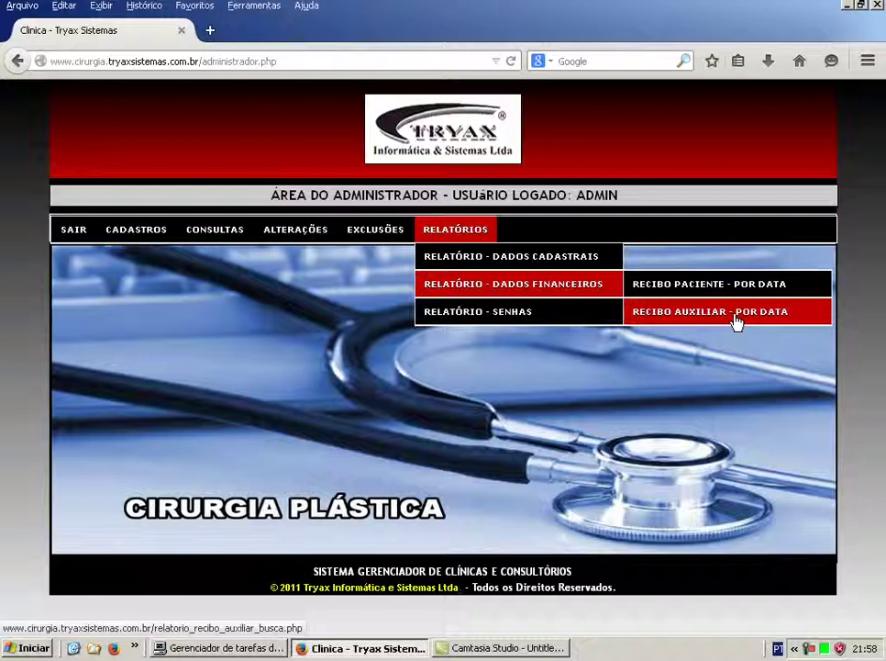
{"action": "mouse_move", "coordinate": [493, 317]}
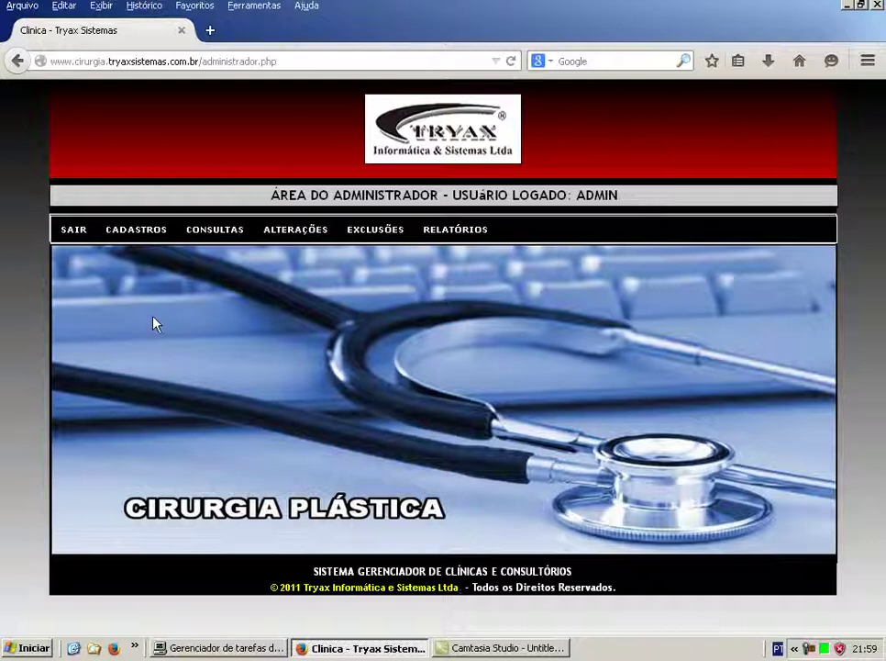
{"action": "mouse_move", "coordinate": [73, 237]}
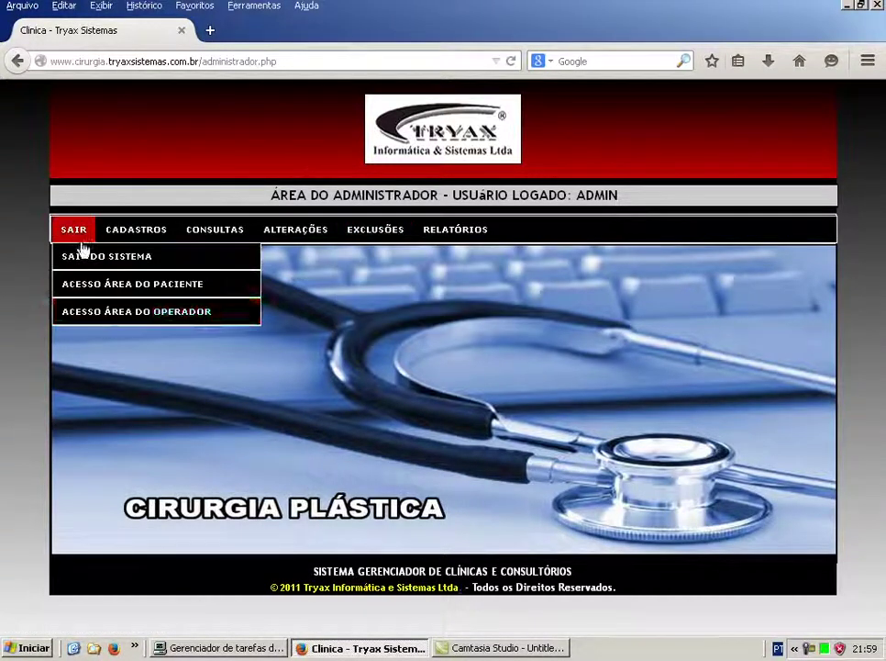
Switch to the operator area and back to the administrator area, then choose Sair do Sistema.
{"action": "left_click", "coordinate": [108, 313]}
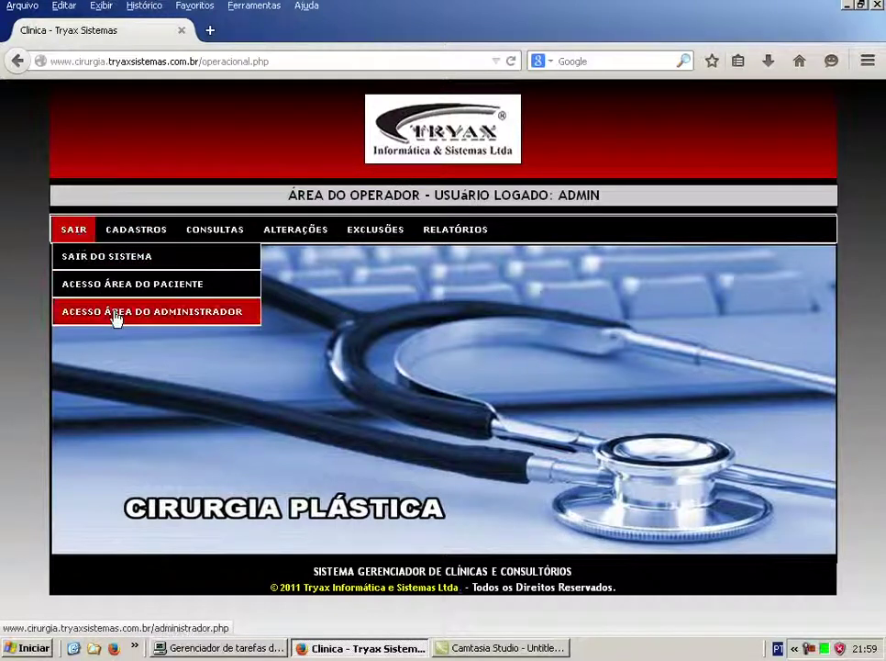
{"action": "left_click", "coordinate": [115, 317]}
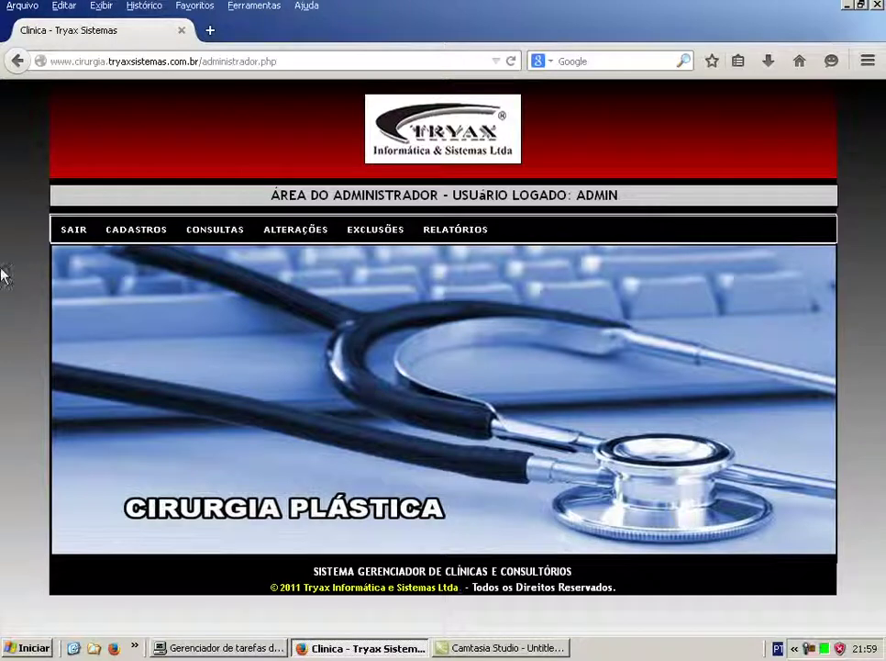
{"action": "mouse_move", "coordinate": [64, 236]}
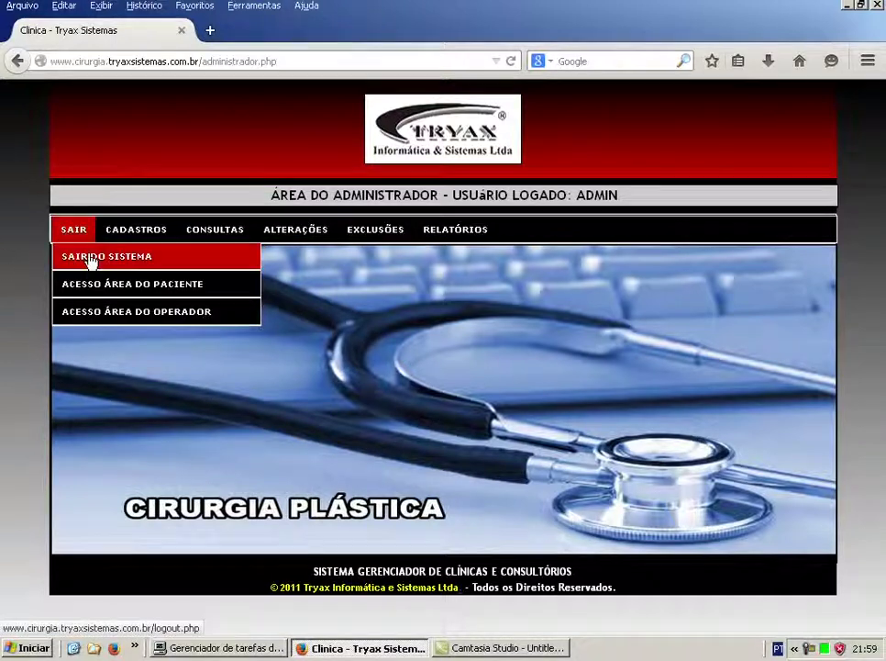
{"action": "left_click", "coordinate": [91, 262]}
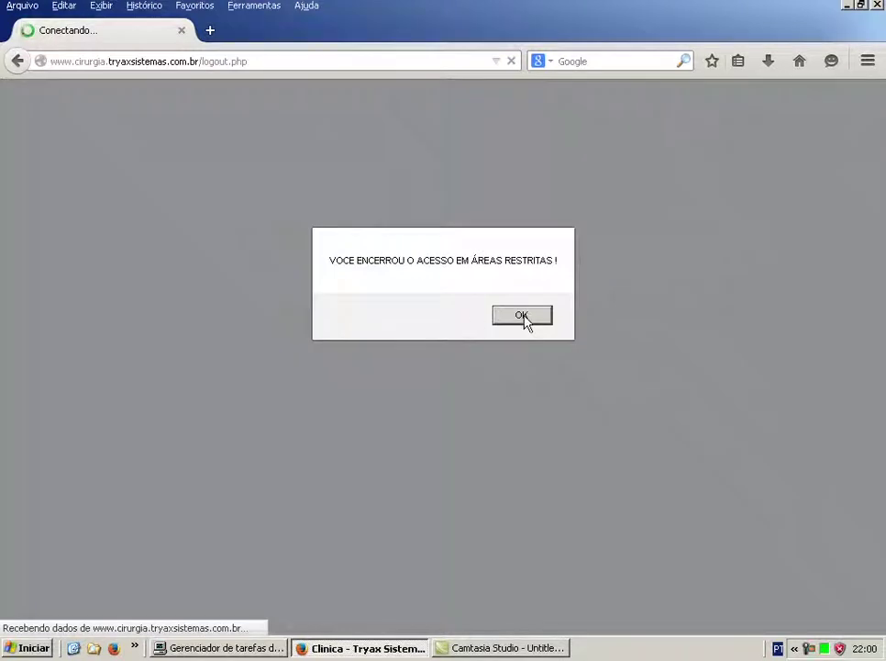
Dismiss the logout alert and follow the Tryax Informática e Sistemas Ltda footer link.
{"action": "left_click", "coordinate": [527, 321]}
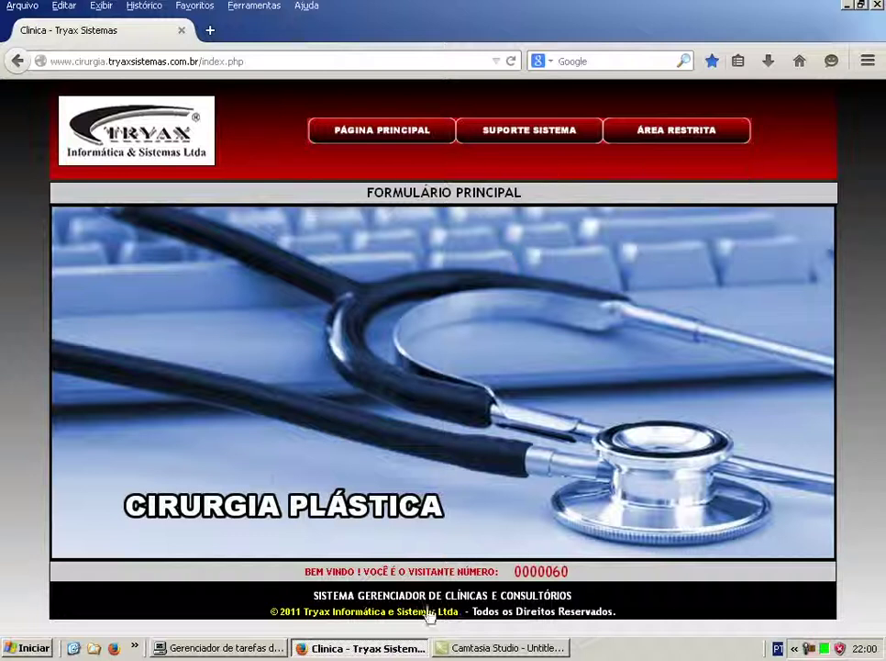
{"action": "left_click", "coordinate": [361, 620]}
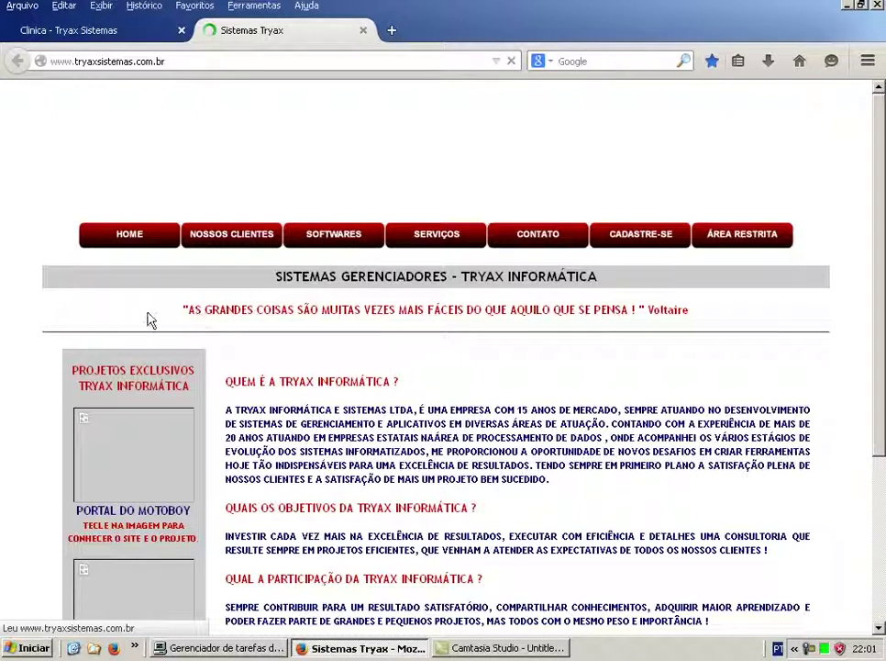
Browse the Nossos Clientes > Sistemas em PHP - MySQL client sites, then close the website tab.
{"action": "left_click", "coordinate": [788, 531]}
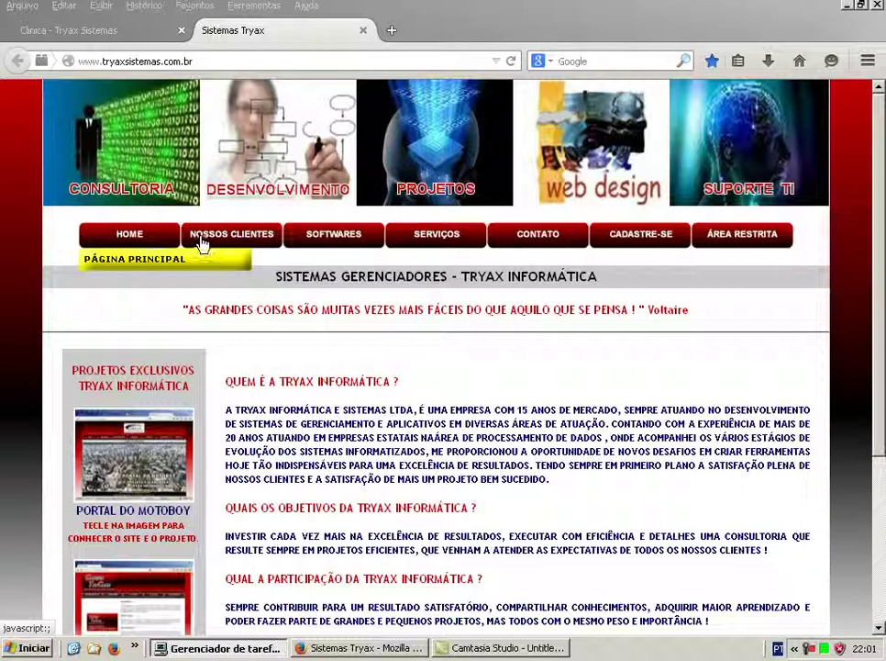
{"action": "mouse_move", "coordinate": [233, 238]}
{"action": "left_click", "coordinate": [243, 289]}
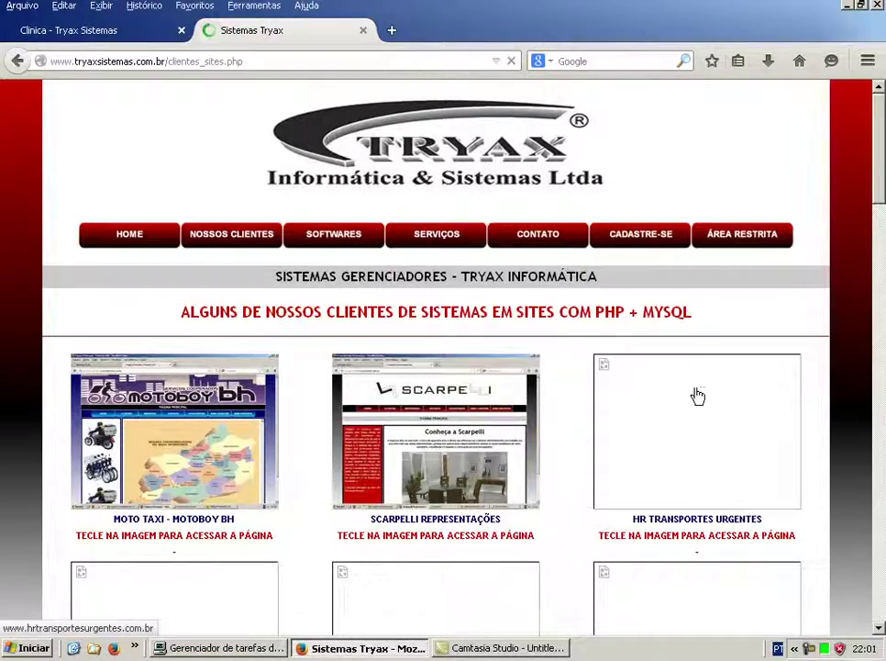
{"action": "scroll", "coordinate": [813, 395], "scroll_direction": "down", "scroll_amount": 3}
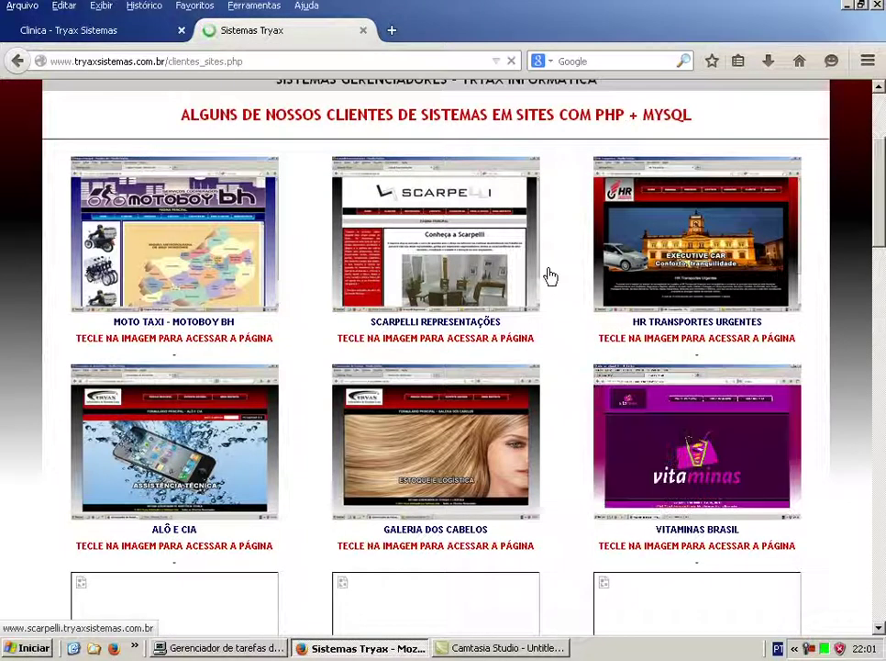
{"action": "scroll", "coordinate": [545, 269], "scroll_direction": "up", "scroll_amount": 3}
{"action": "scroll", "coordinate": [548, 268], "scroll_direction": "down", "scroll_amount": 1}
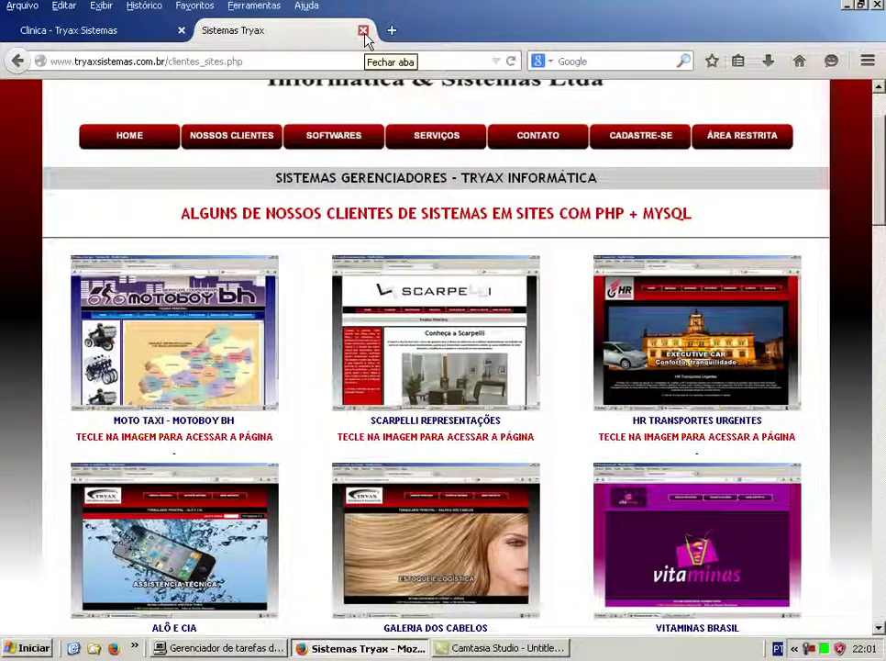
{"action": "left_click", "coordinate": [363, 32]}
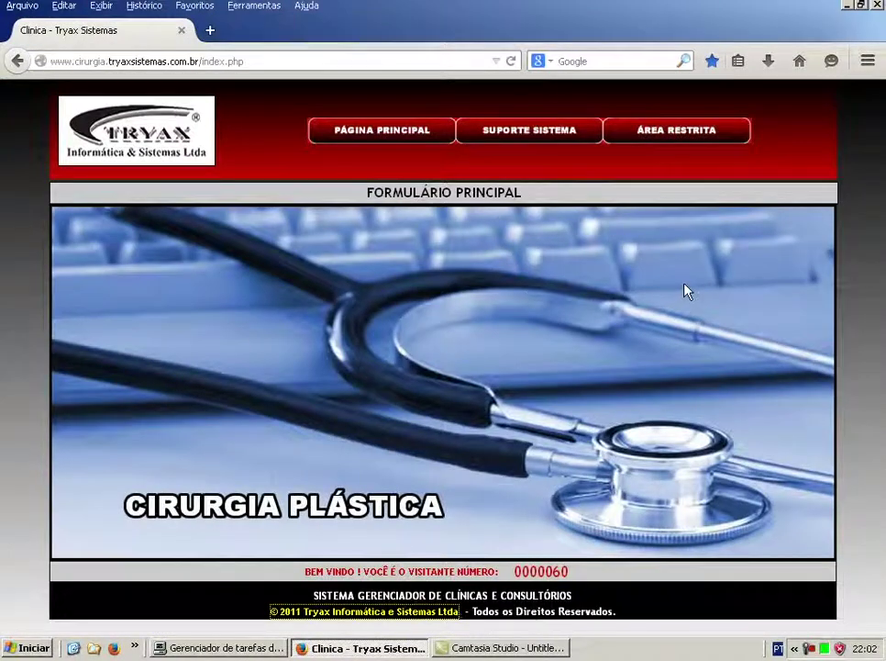